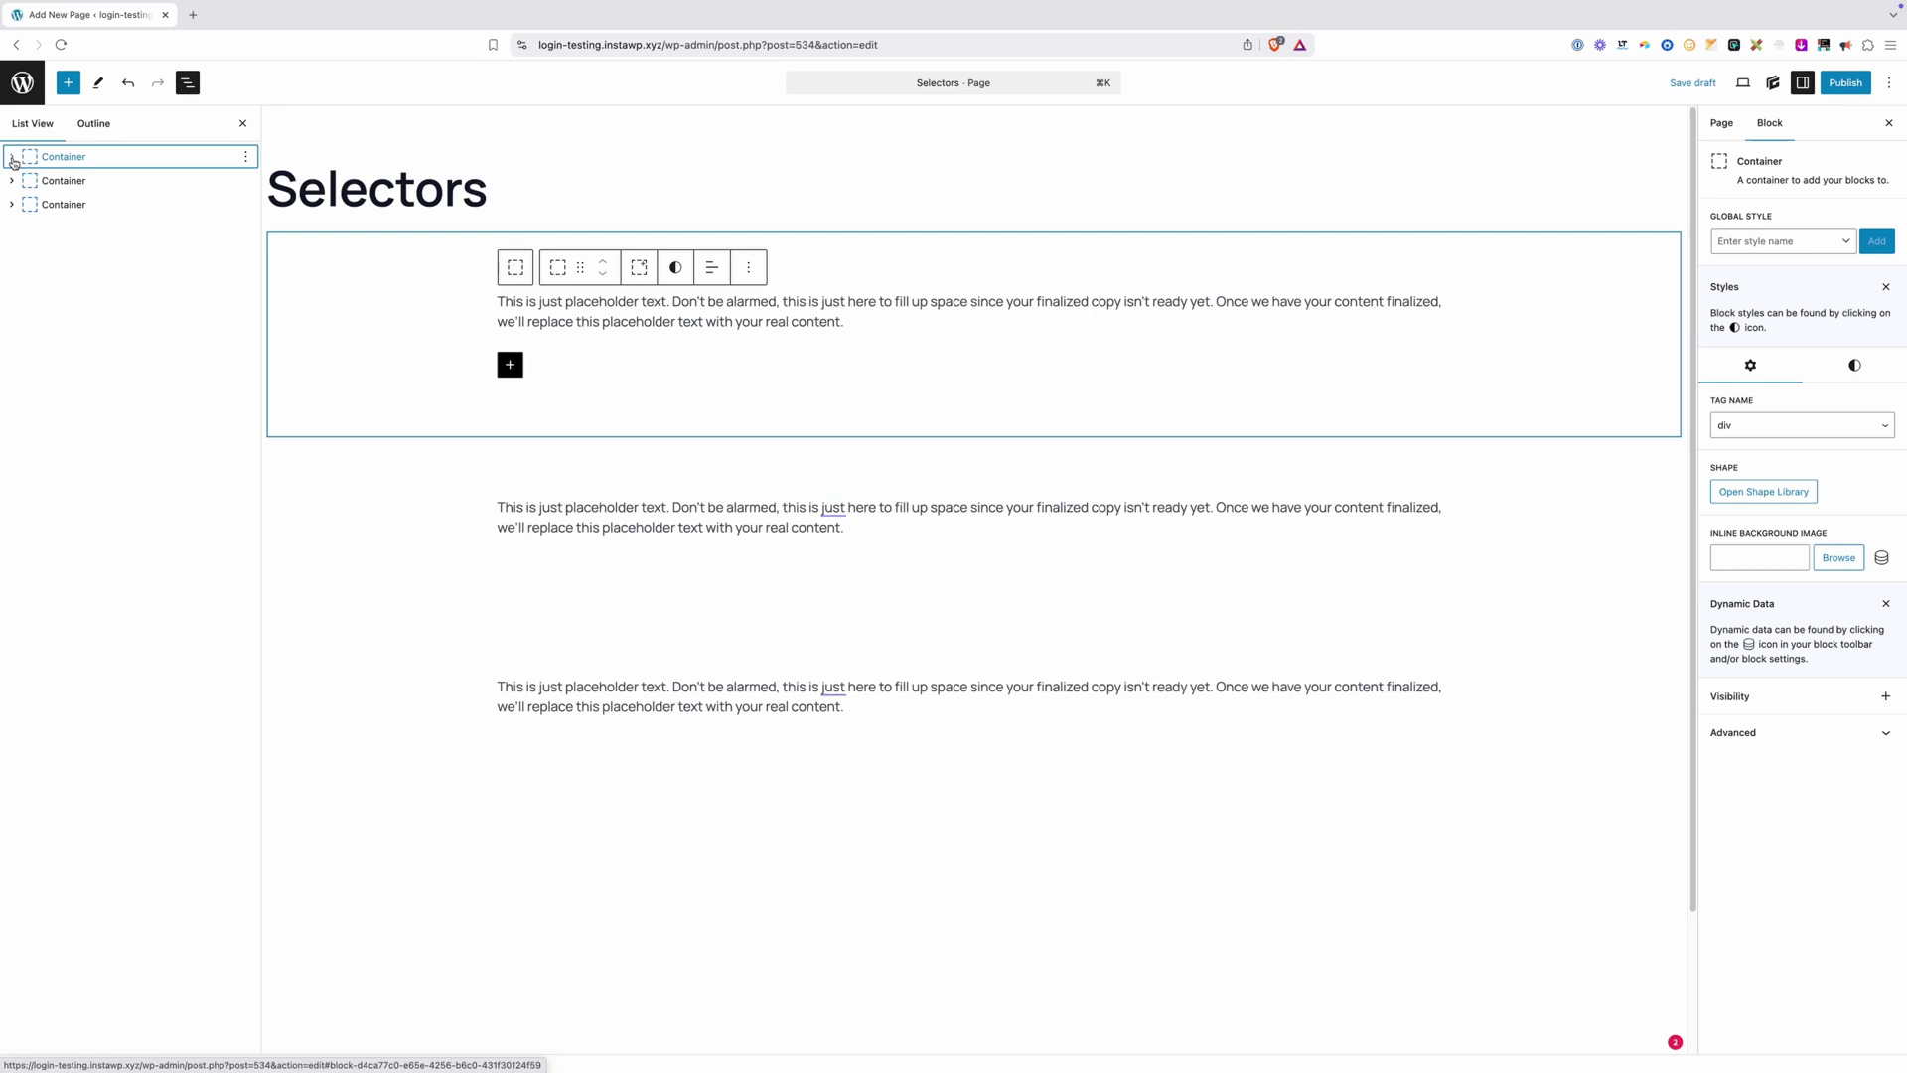
# Expand all three sections in List View to reveal their nested Containers and Text blocks.
pyautogui.click(65, 159)
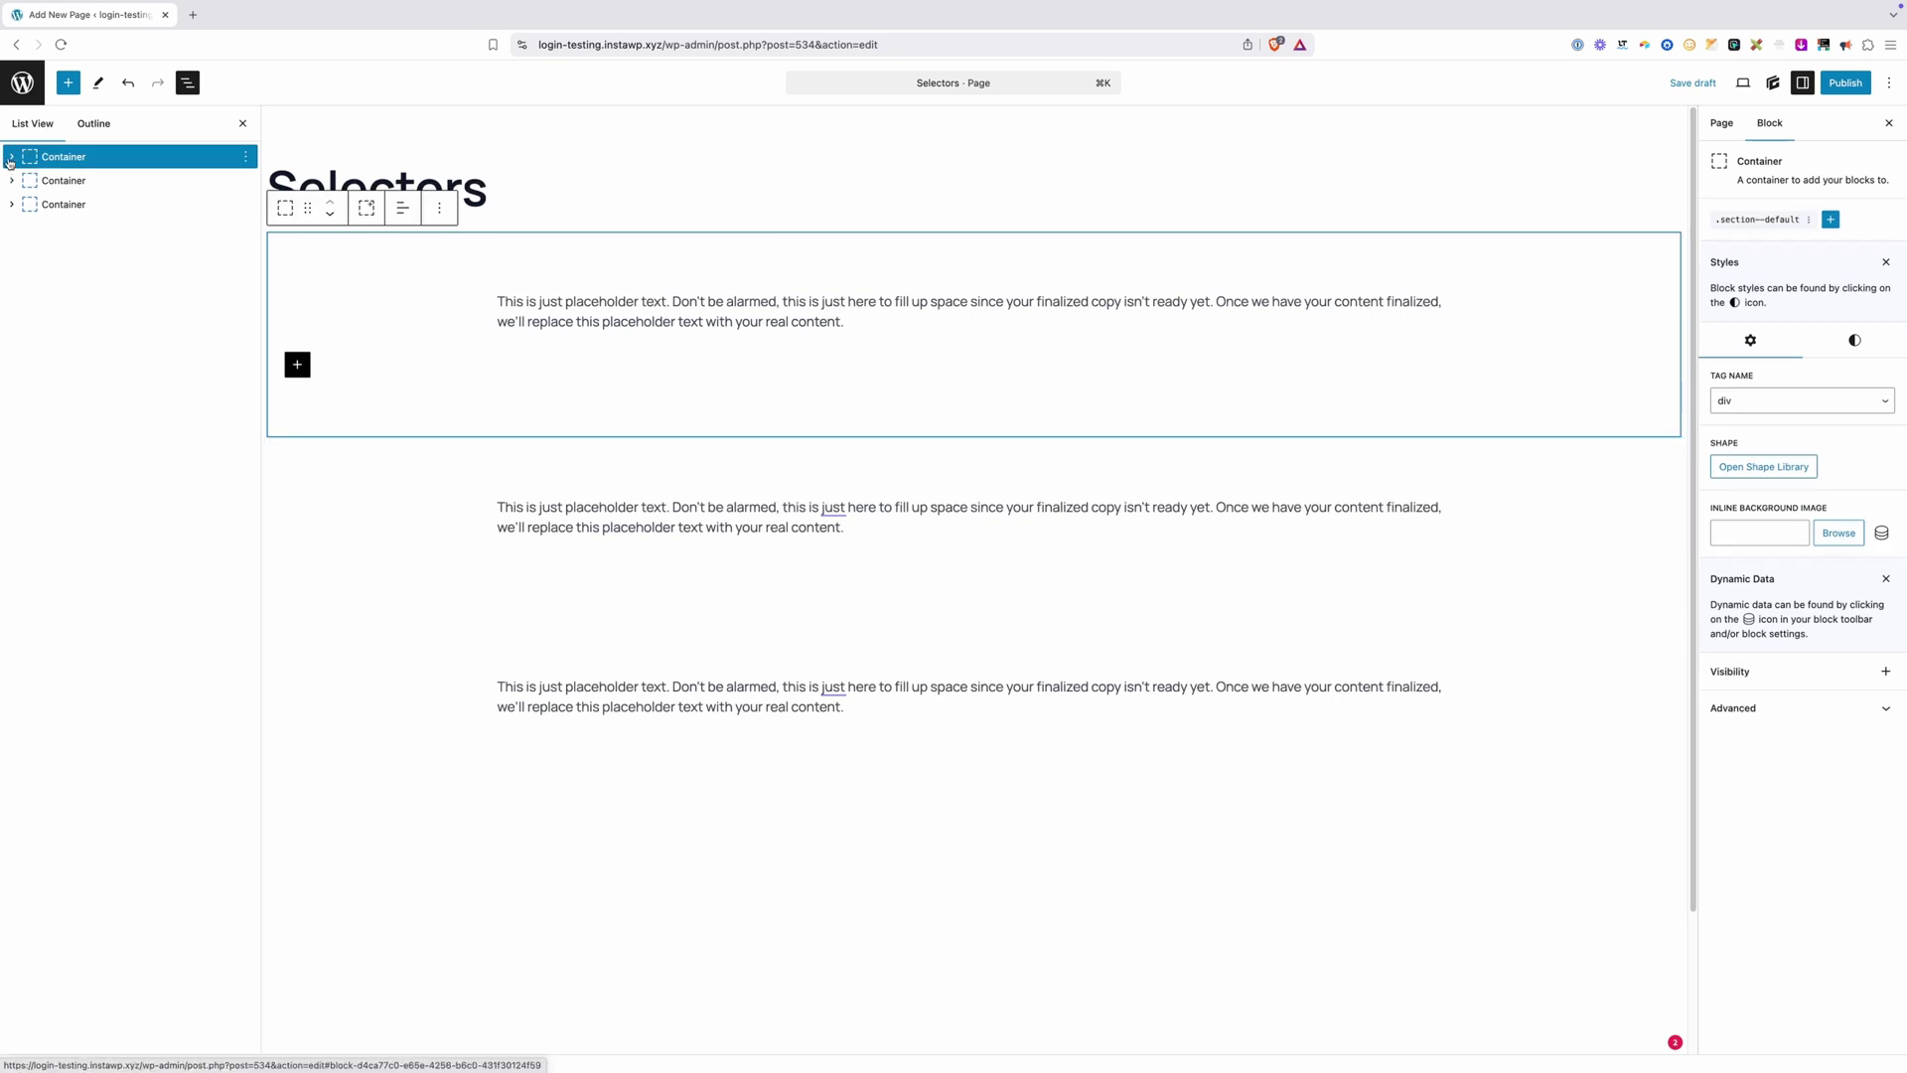
pyautogui.click(10, 157)
pyautogui.click(78, 181)
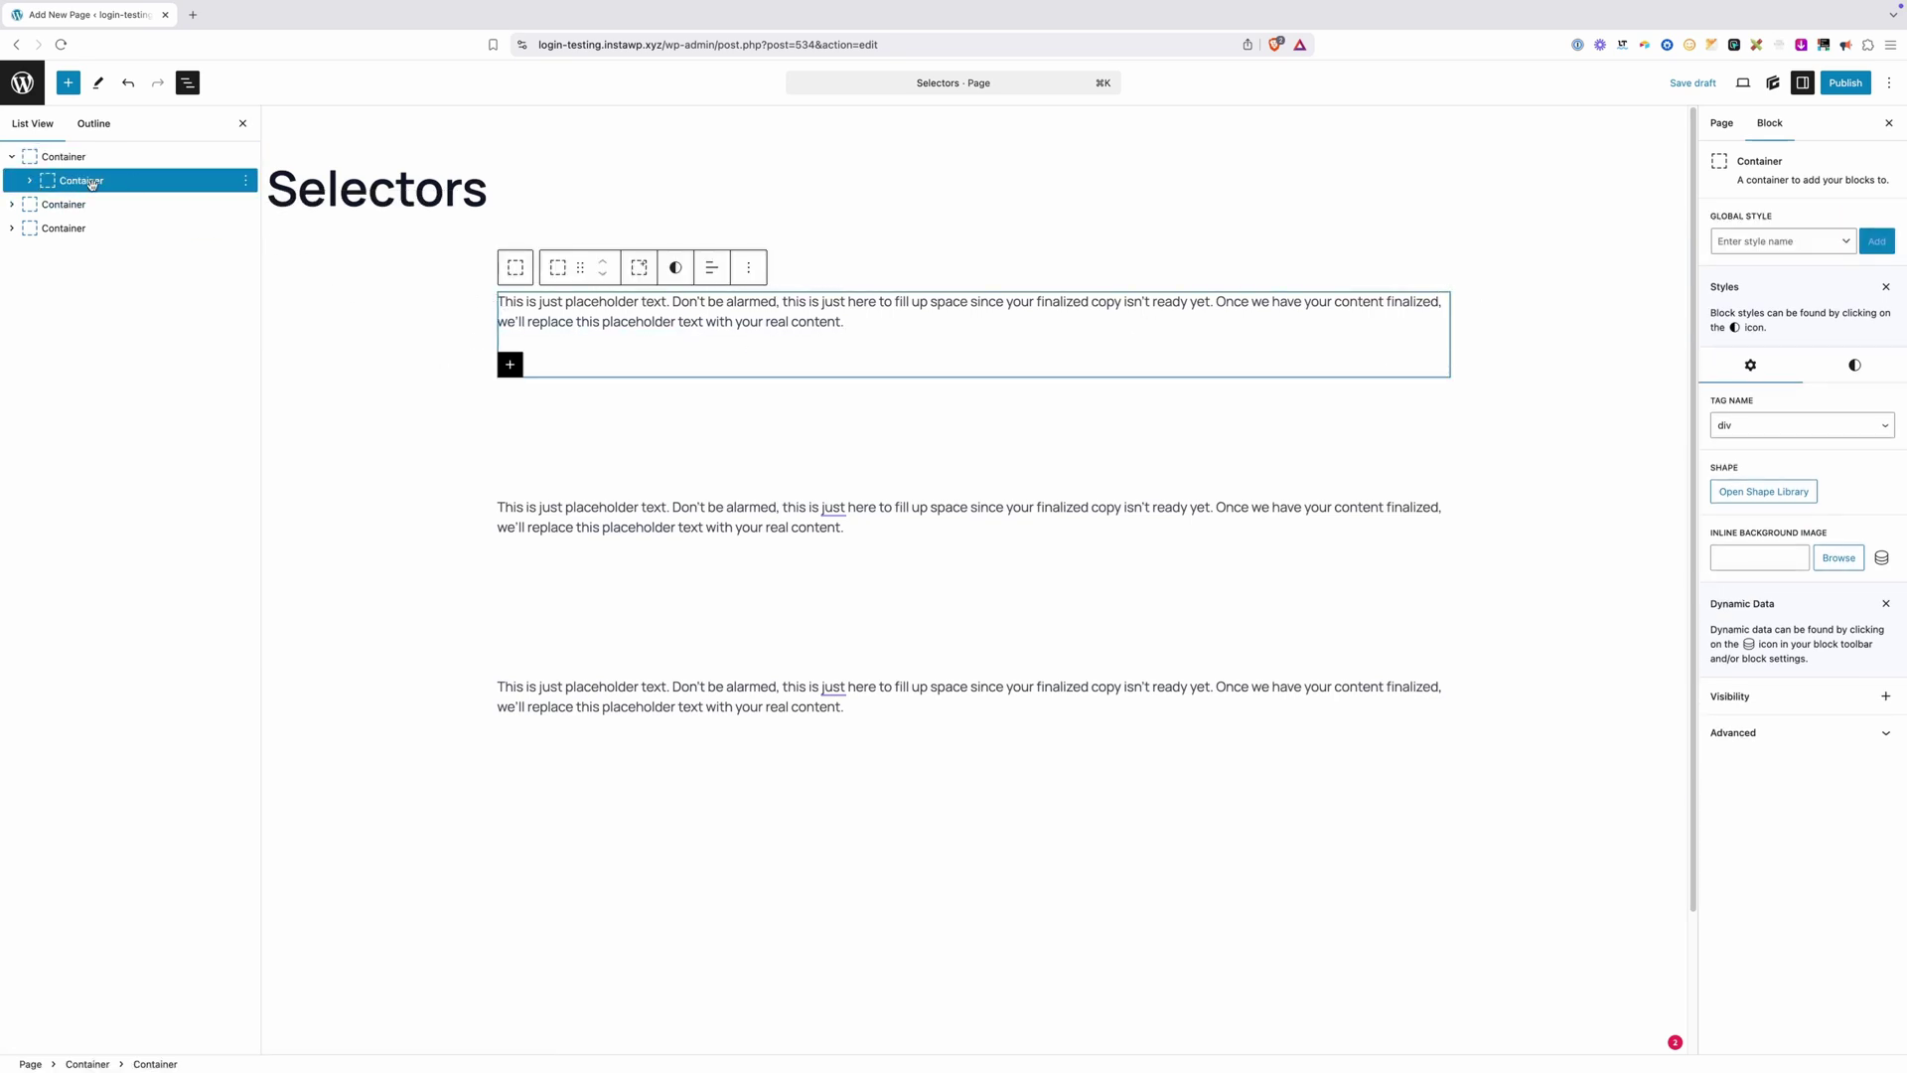
pyautogui.click(30, 181)
pyautogui.click(101, 205)
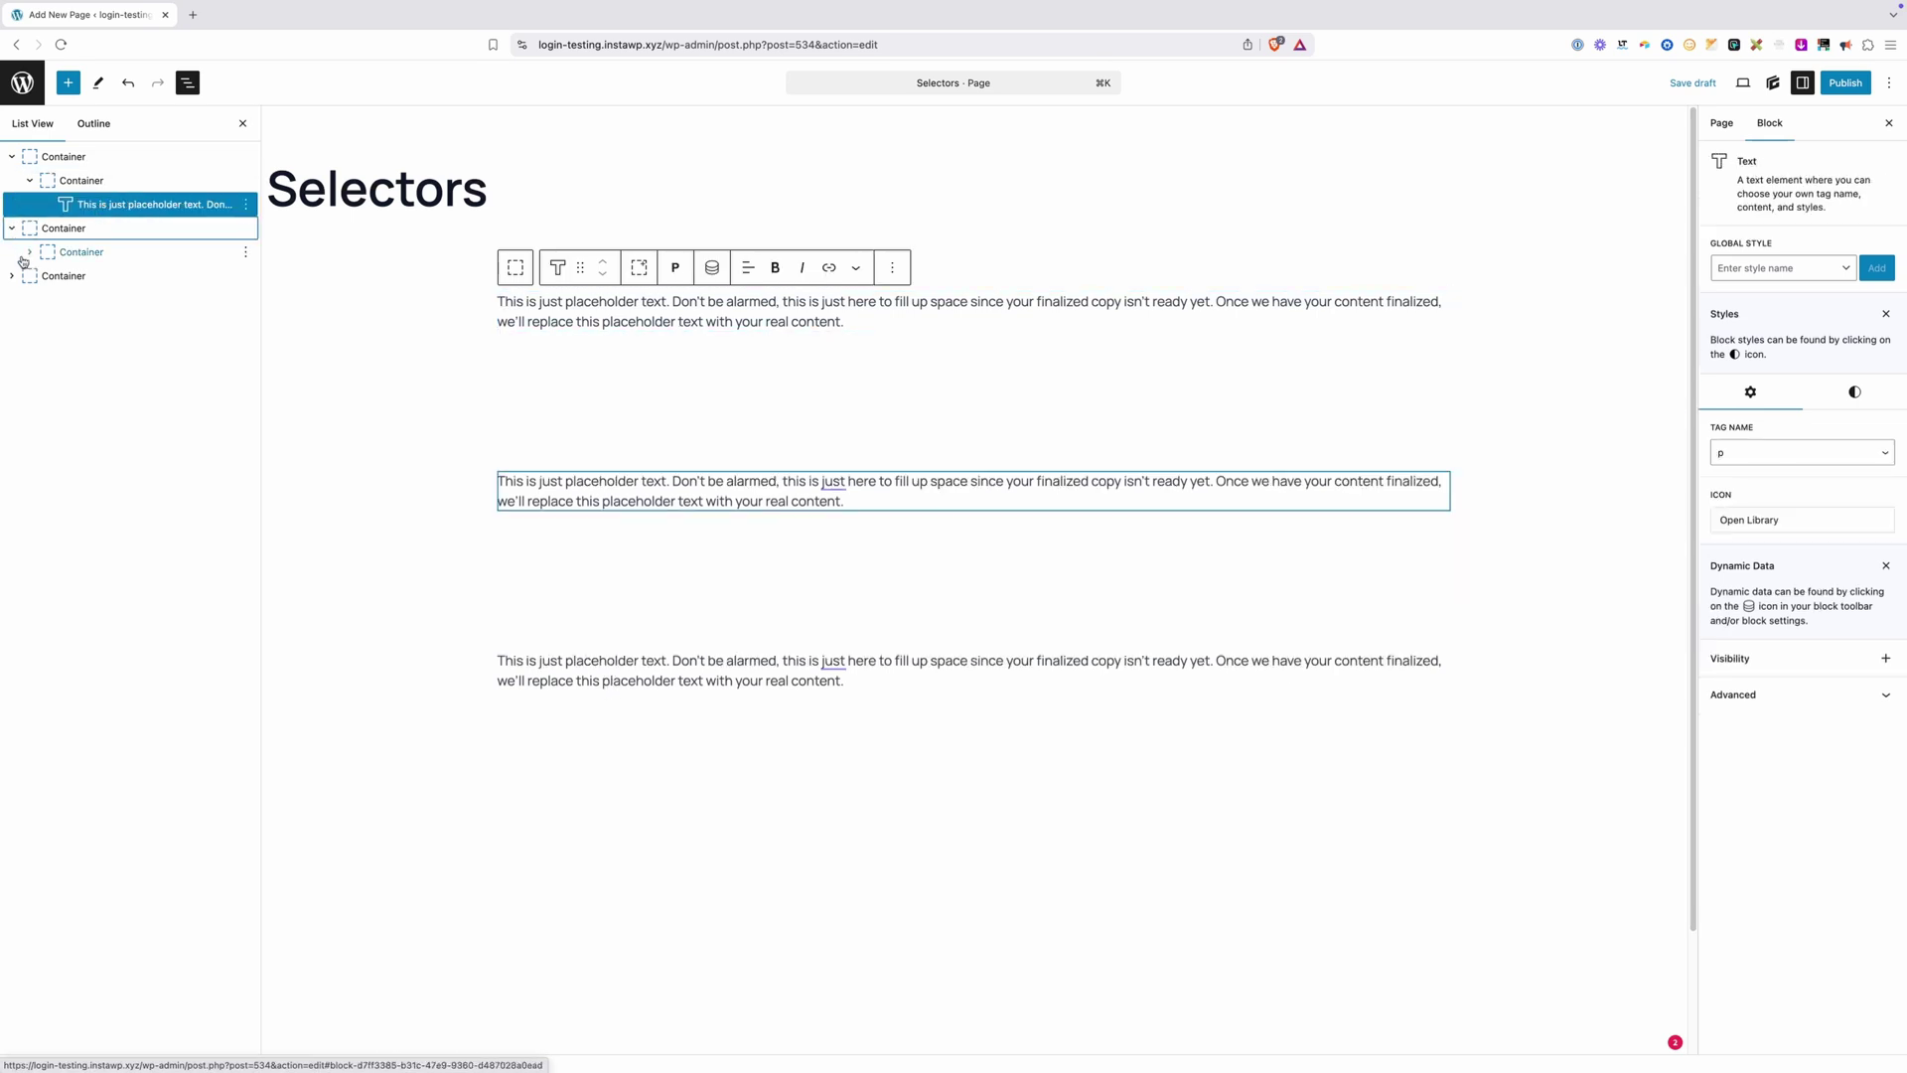
pyautogui.click(11, 227)
pyautogui.click(30, 251)
pyautogui.click(11, 299)
pyautogui.click(30, 323)
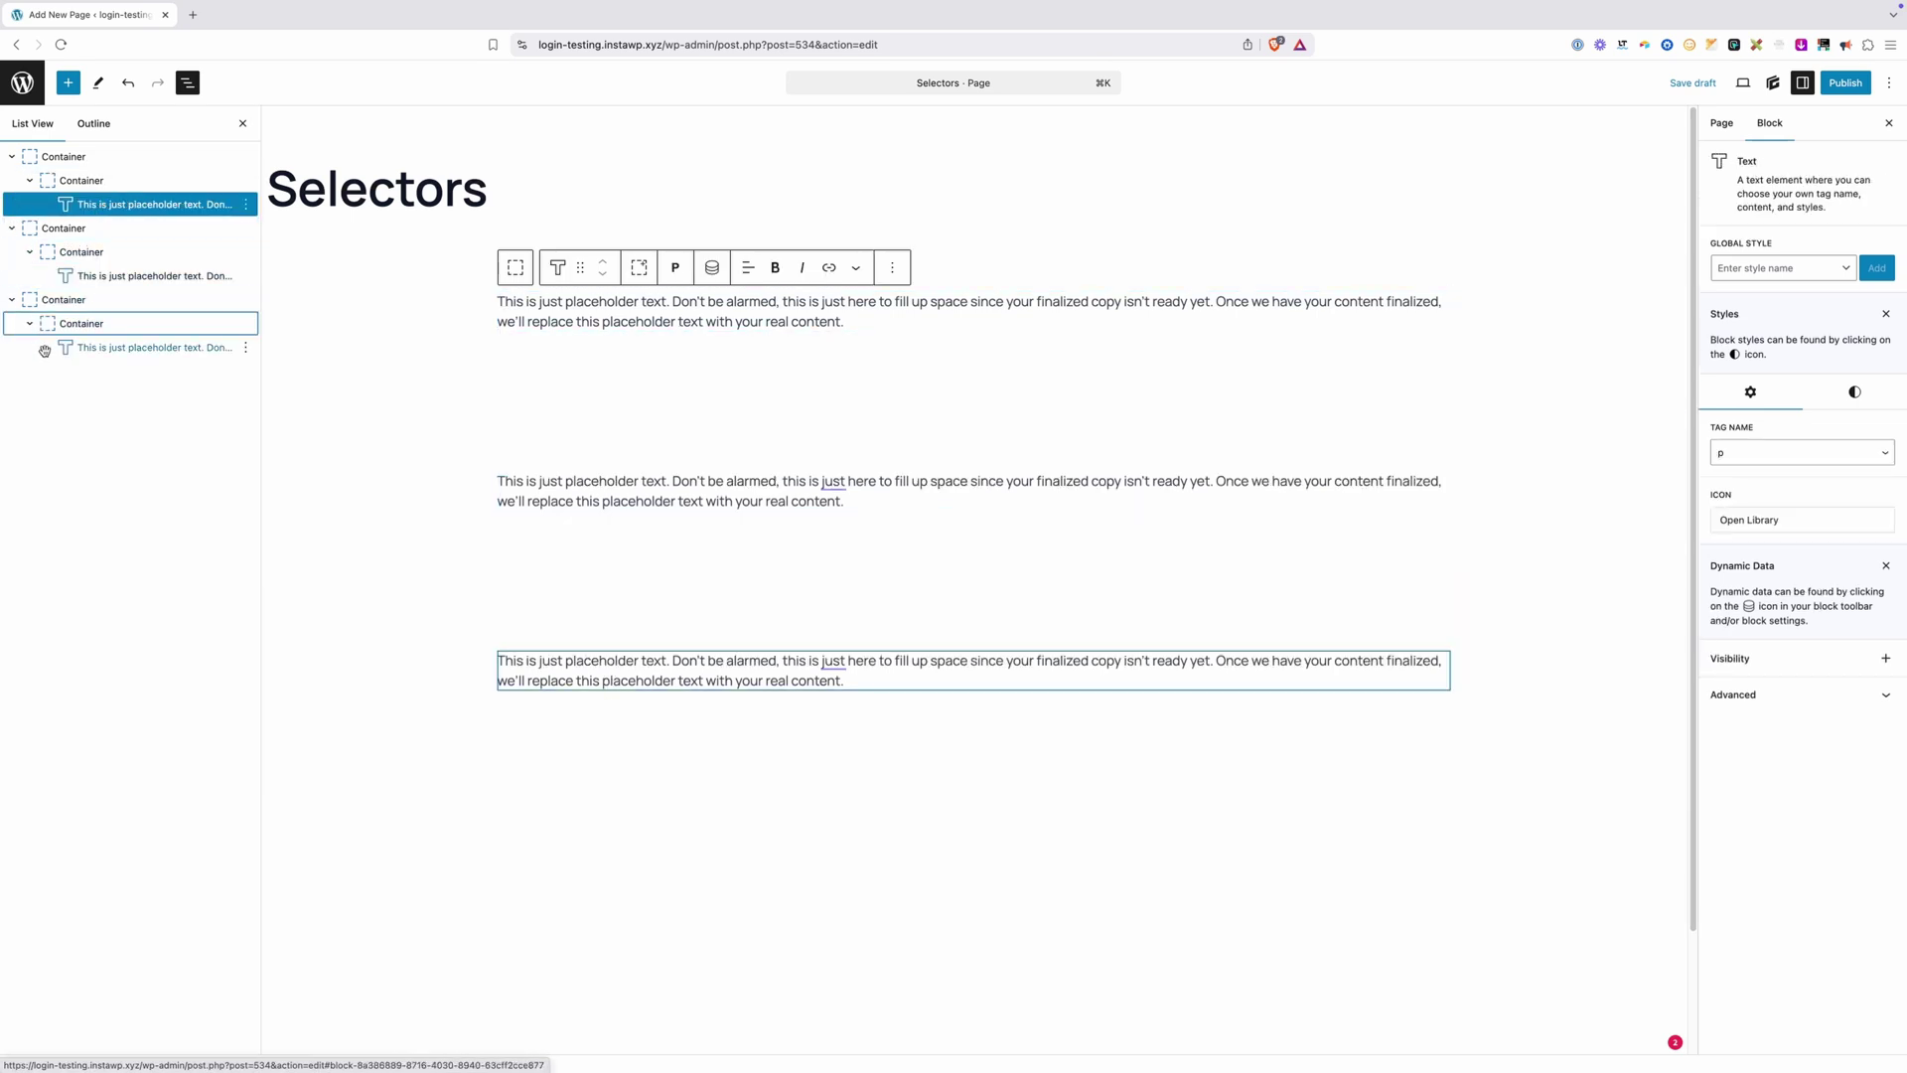
# Collapse the nested Containers again and select the first section's inner Container.
pyautogui.click(30, 322)
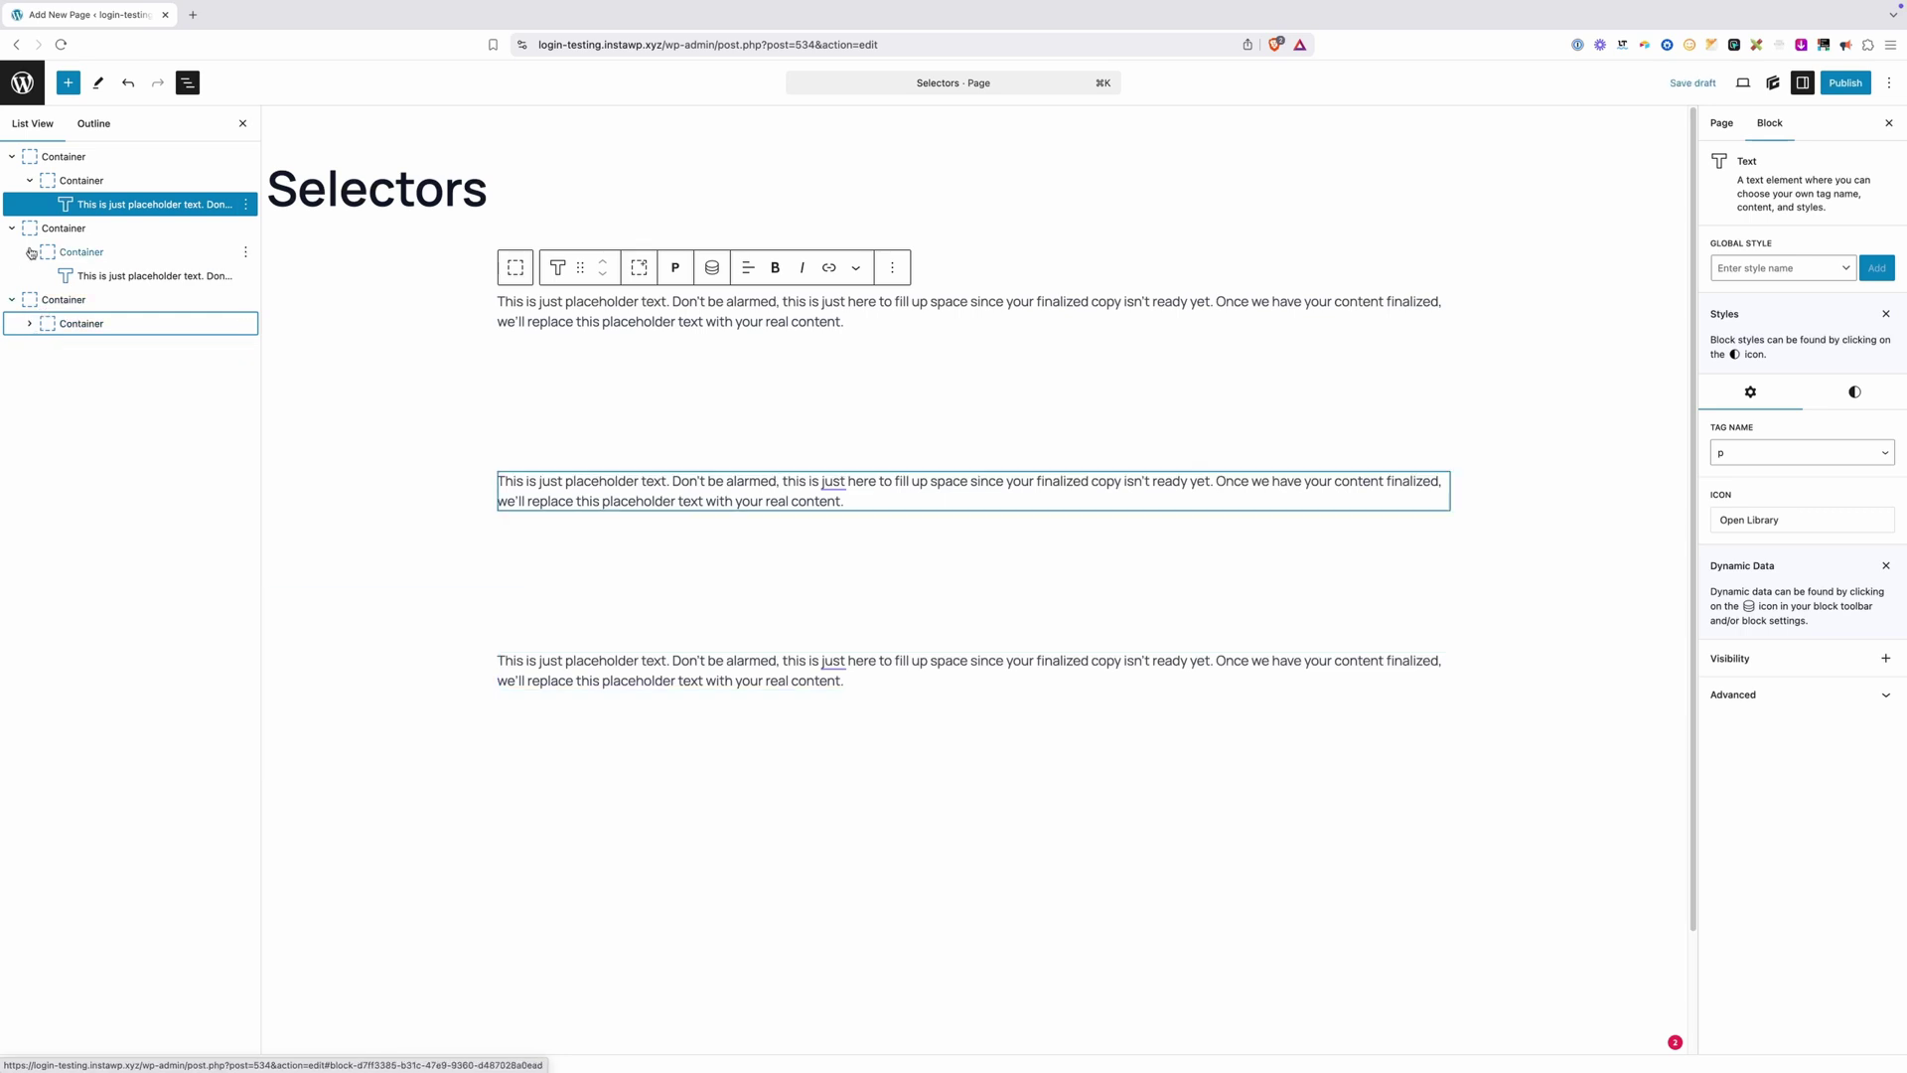
pyautogui.click(30, 252)
pyautogui.click(30, 180)
pyautogui.click(89, 156)
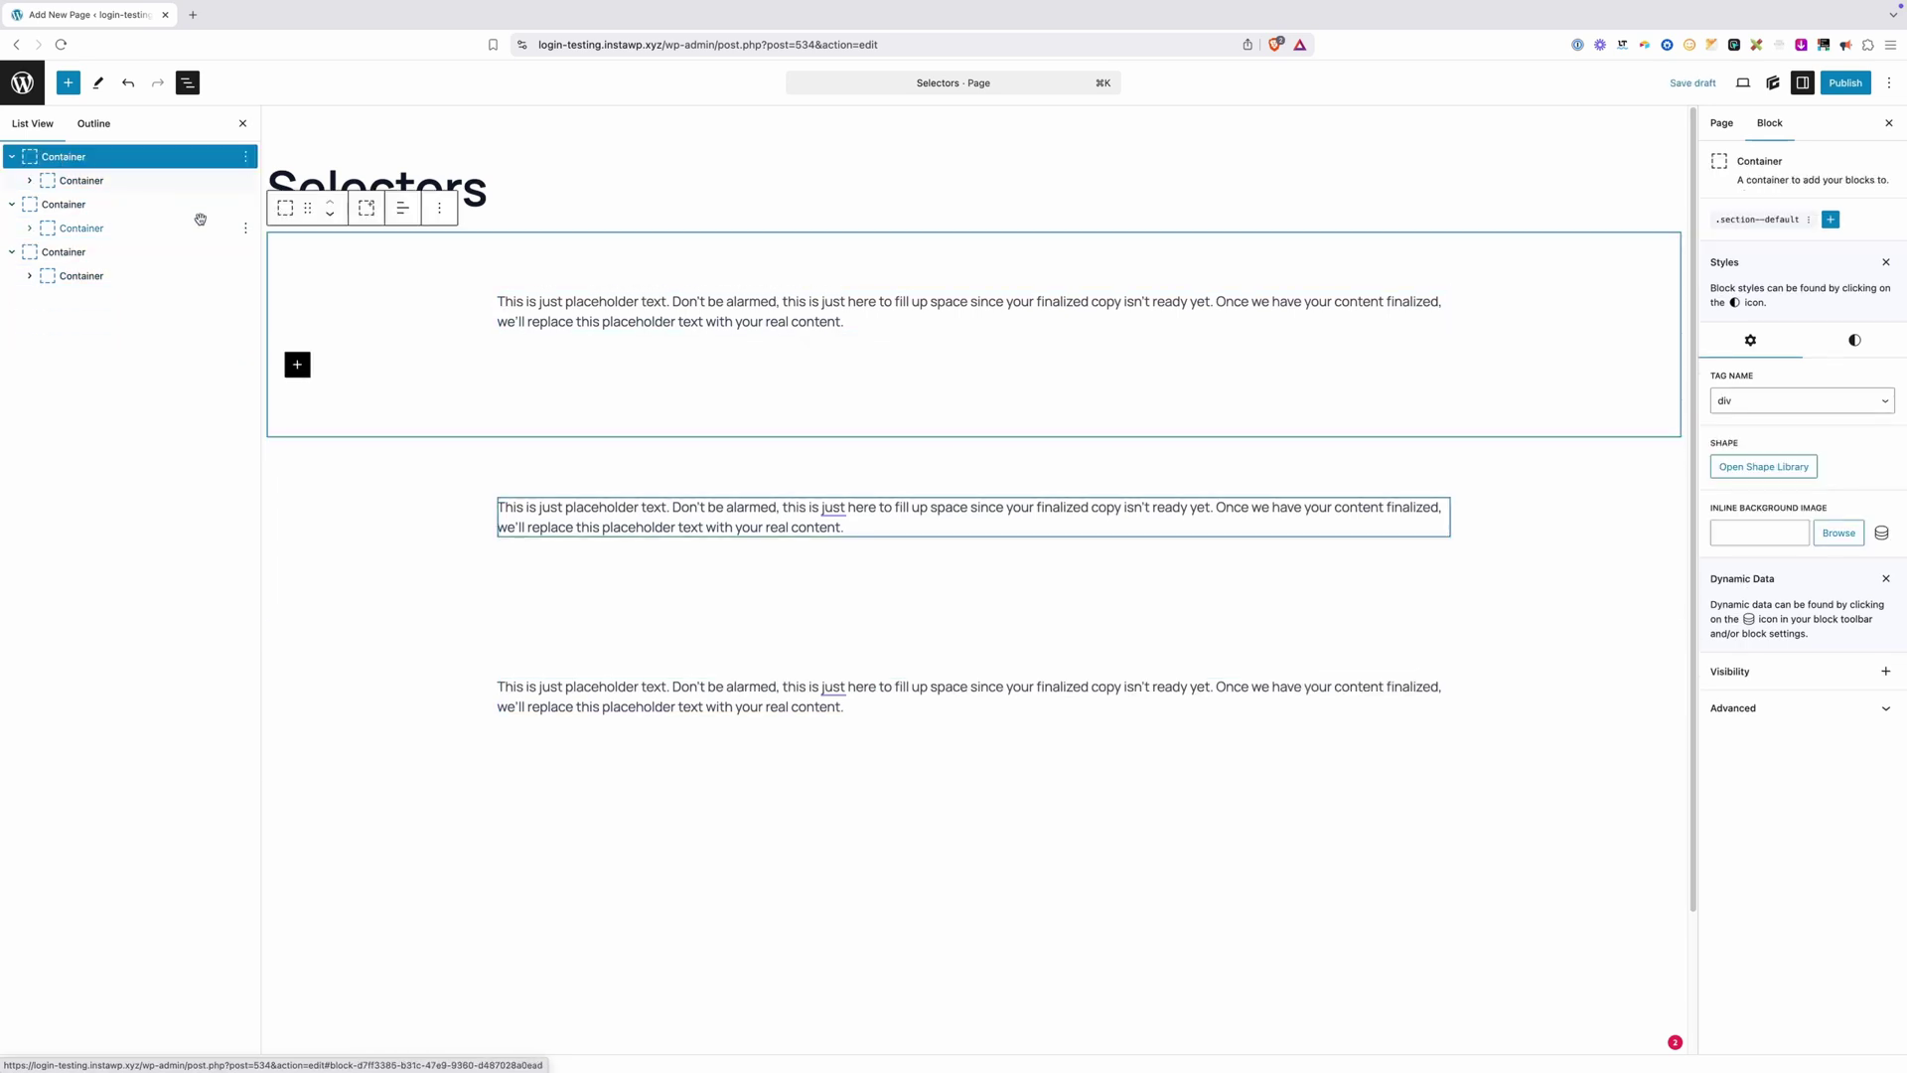
pyautogui.click(73, 182)
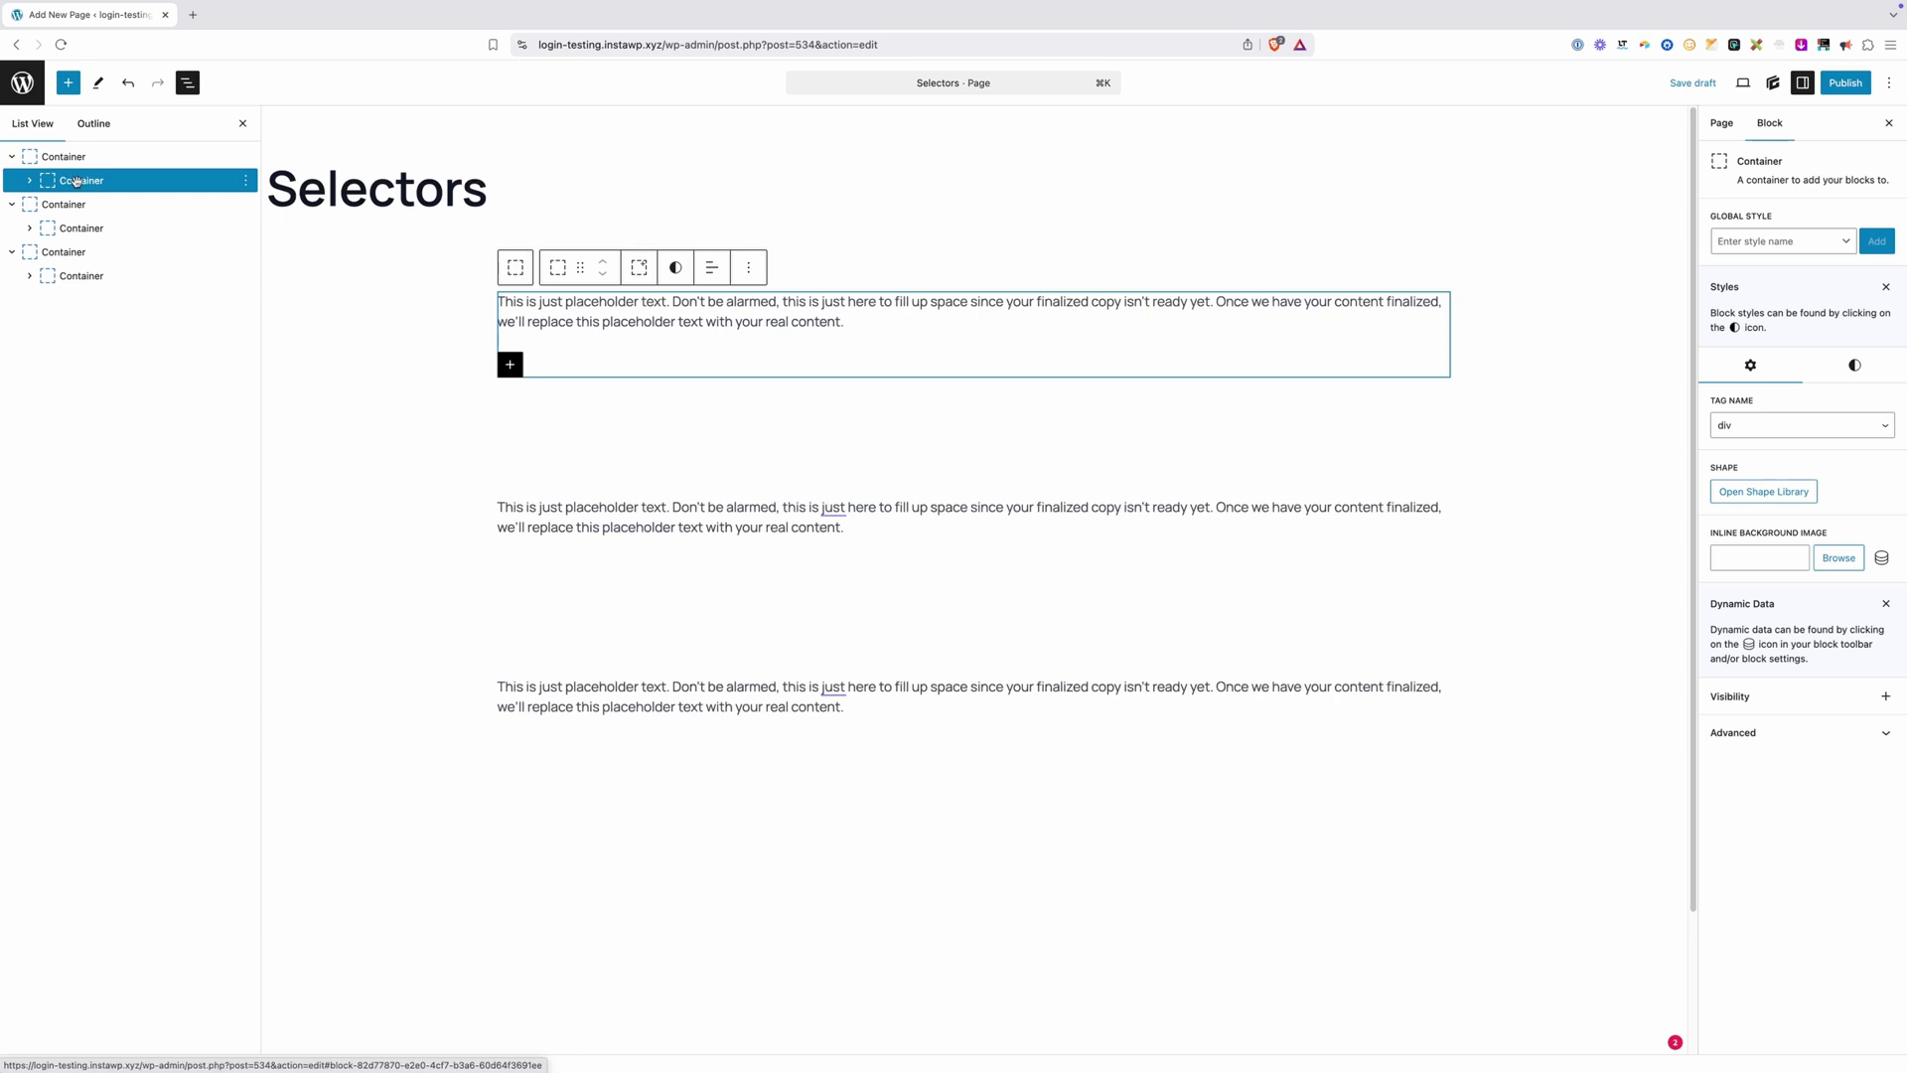
# Create a blank global style named .kvd-wrapper on the inner Container and start editing it.
pyautogui.click(1755, 243)
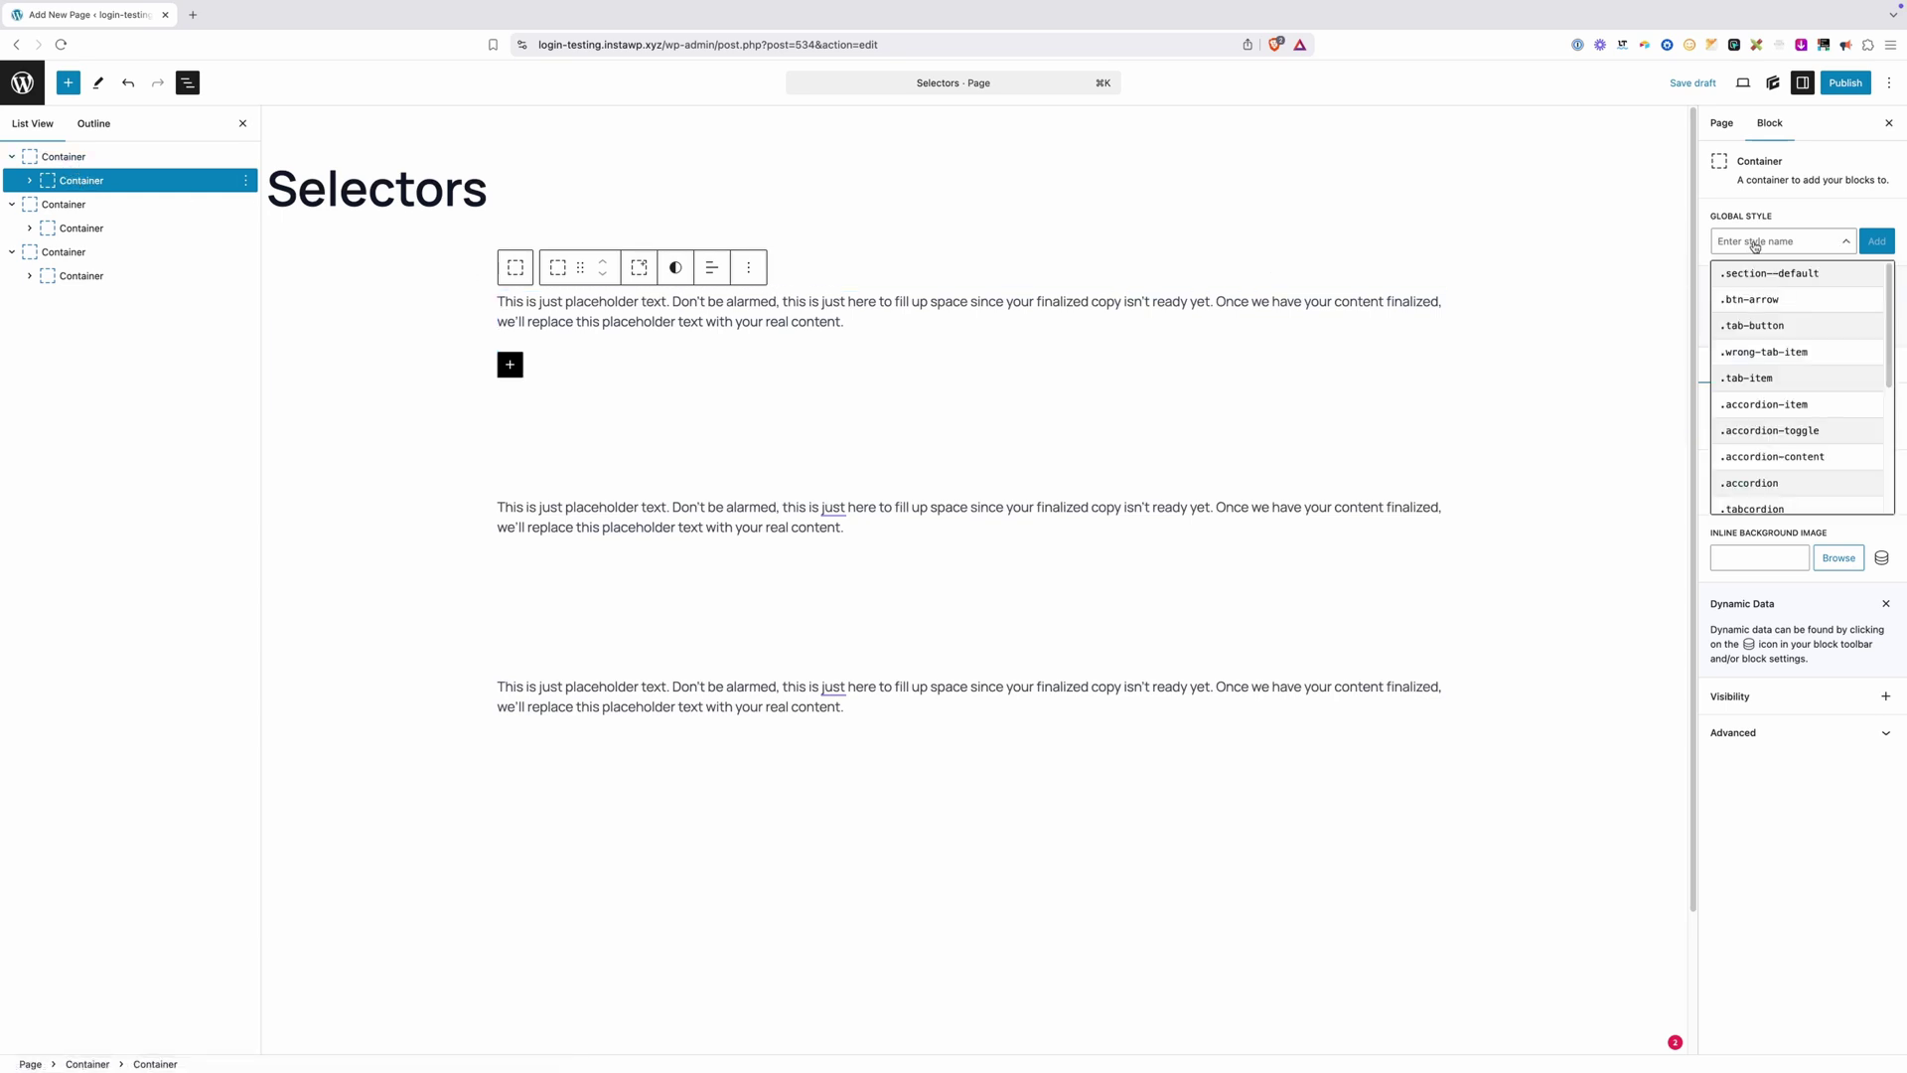
pyautogui.write('.kvd-wrapper')
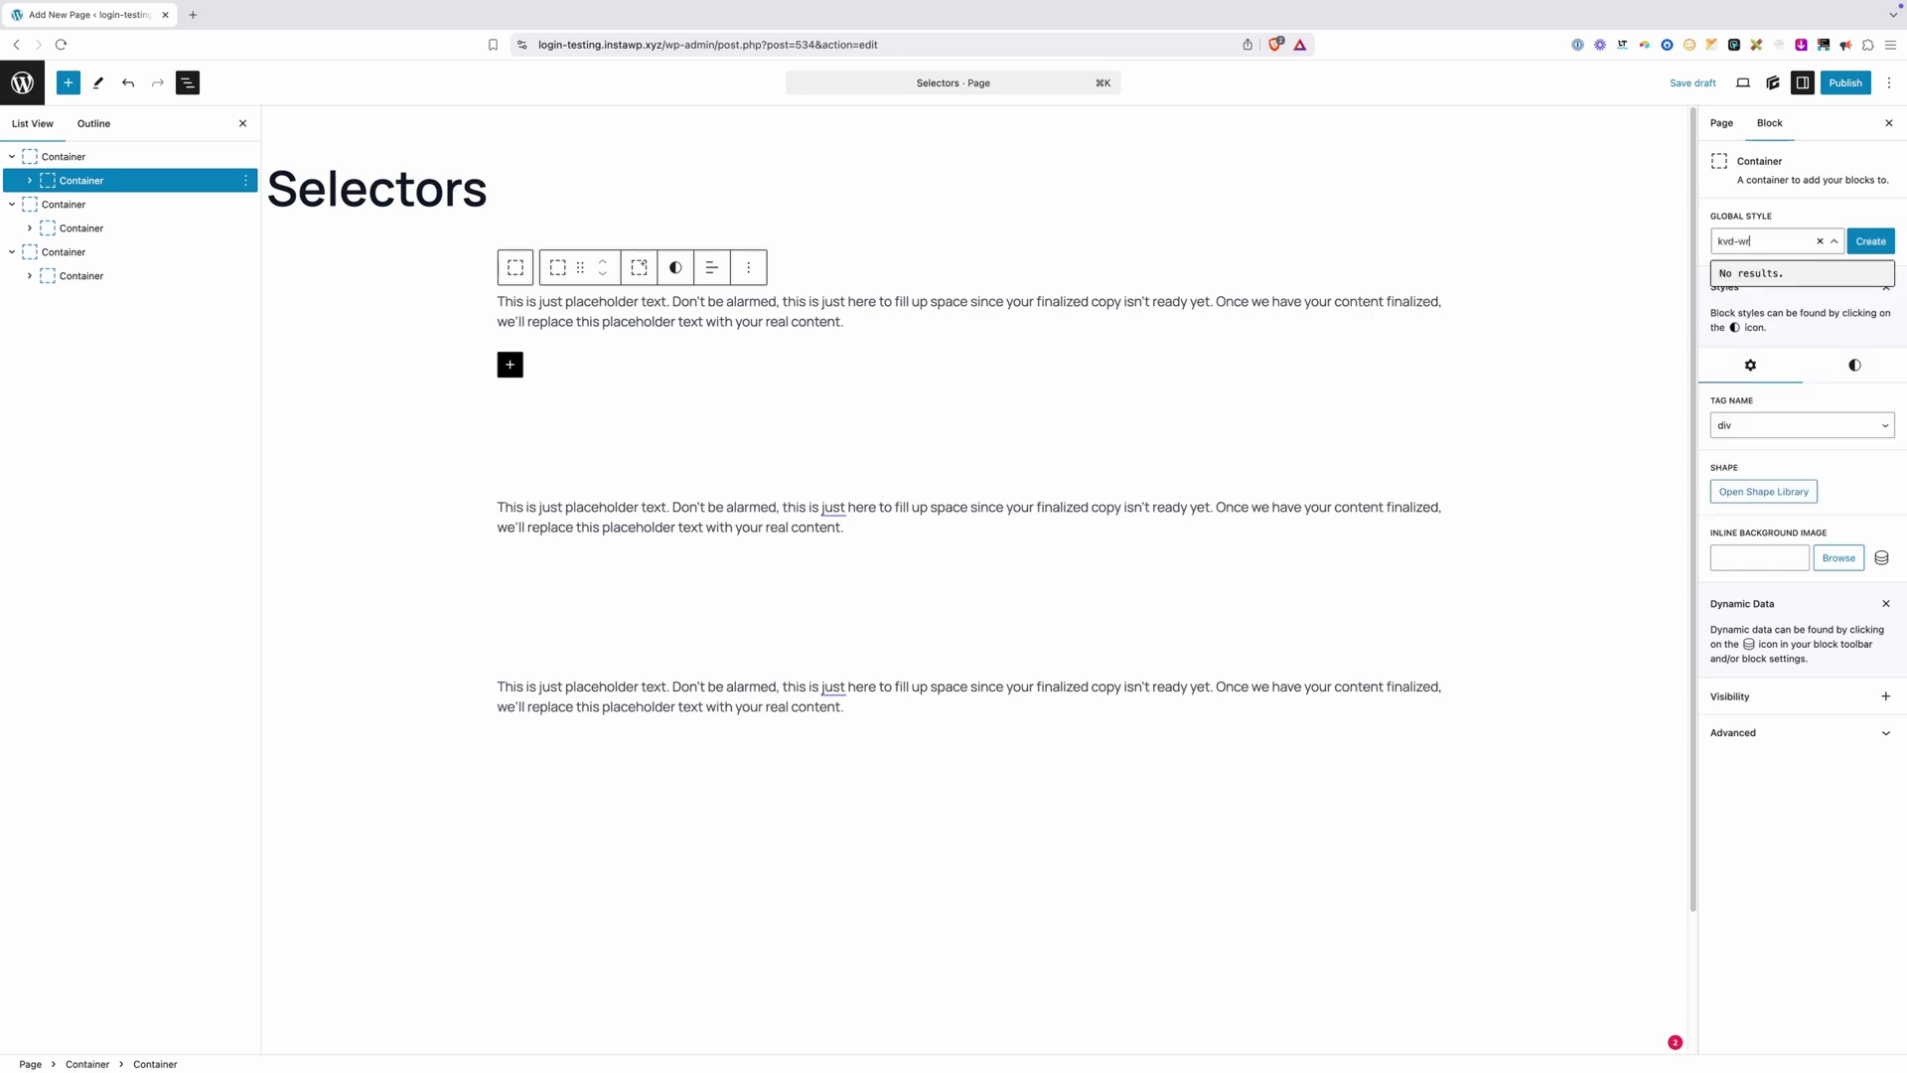
pyautogui.press('Return')
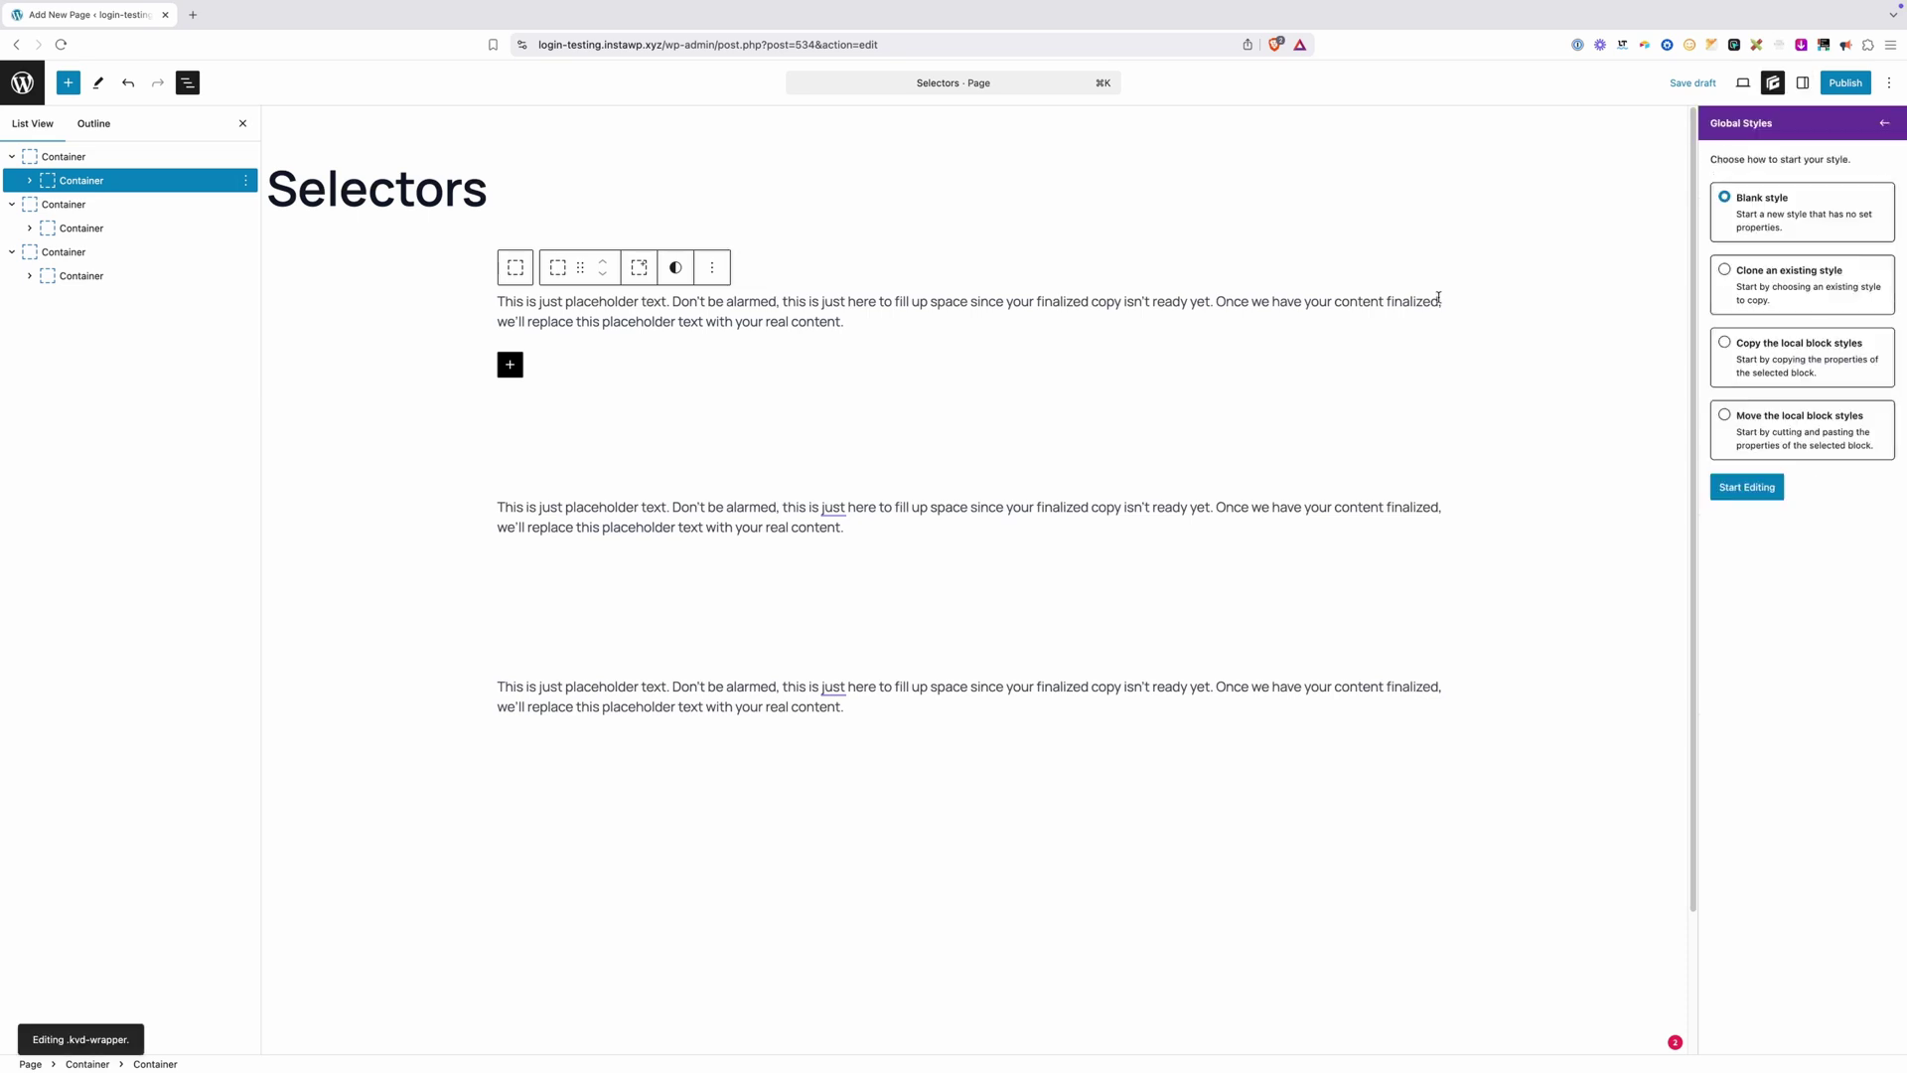
pyautogui.click(1747, 487)
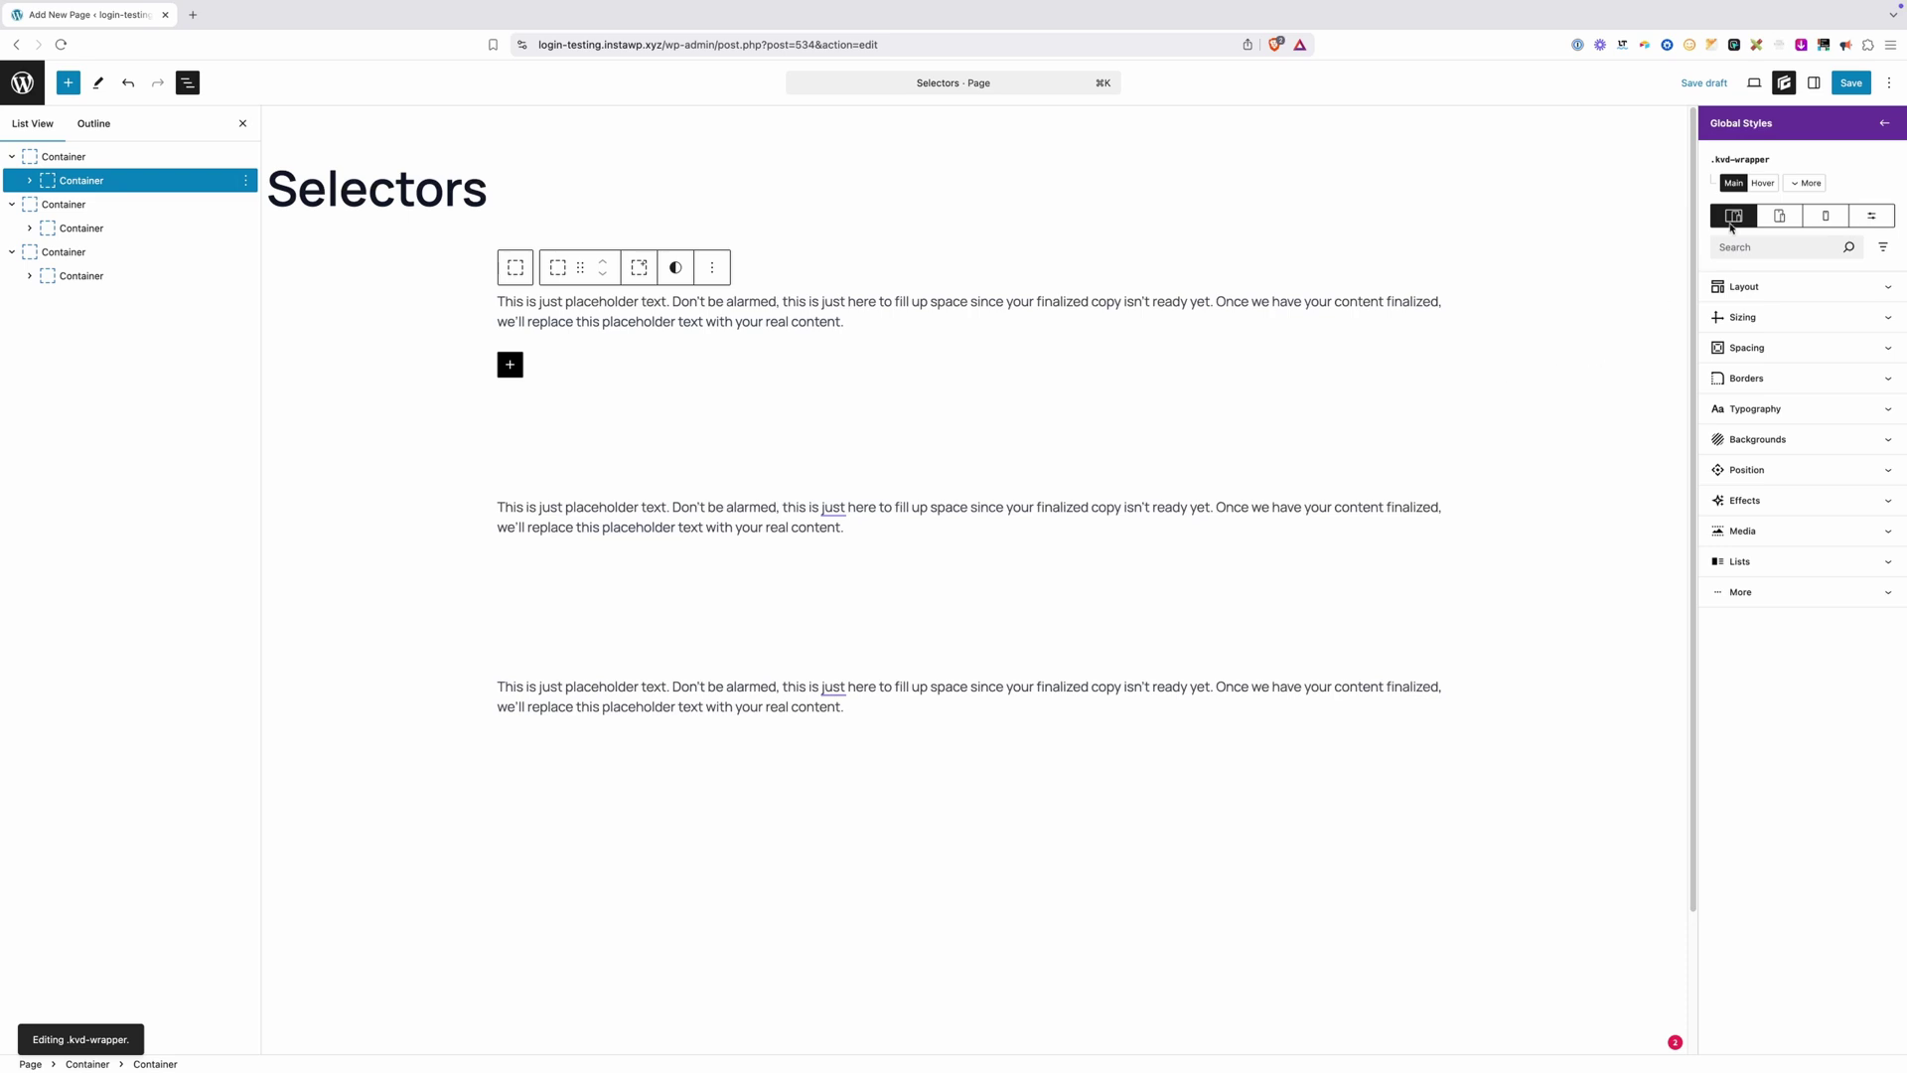
# Start a new custom selector, toggle Compound selector on and off, and enter '&'.
pyautogui.click(1806, 188)
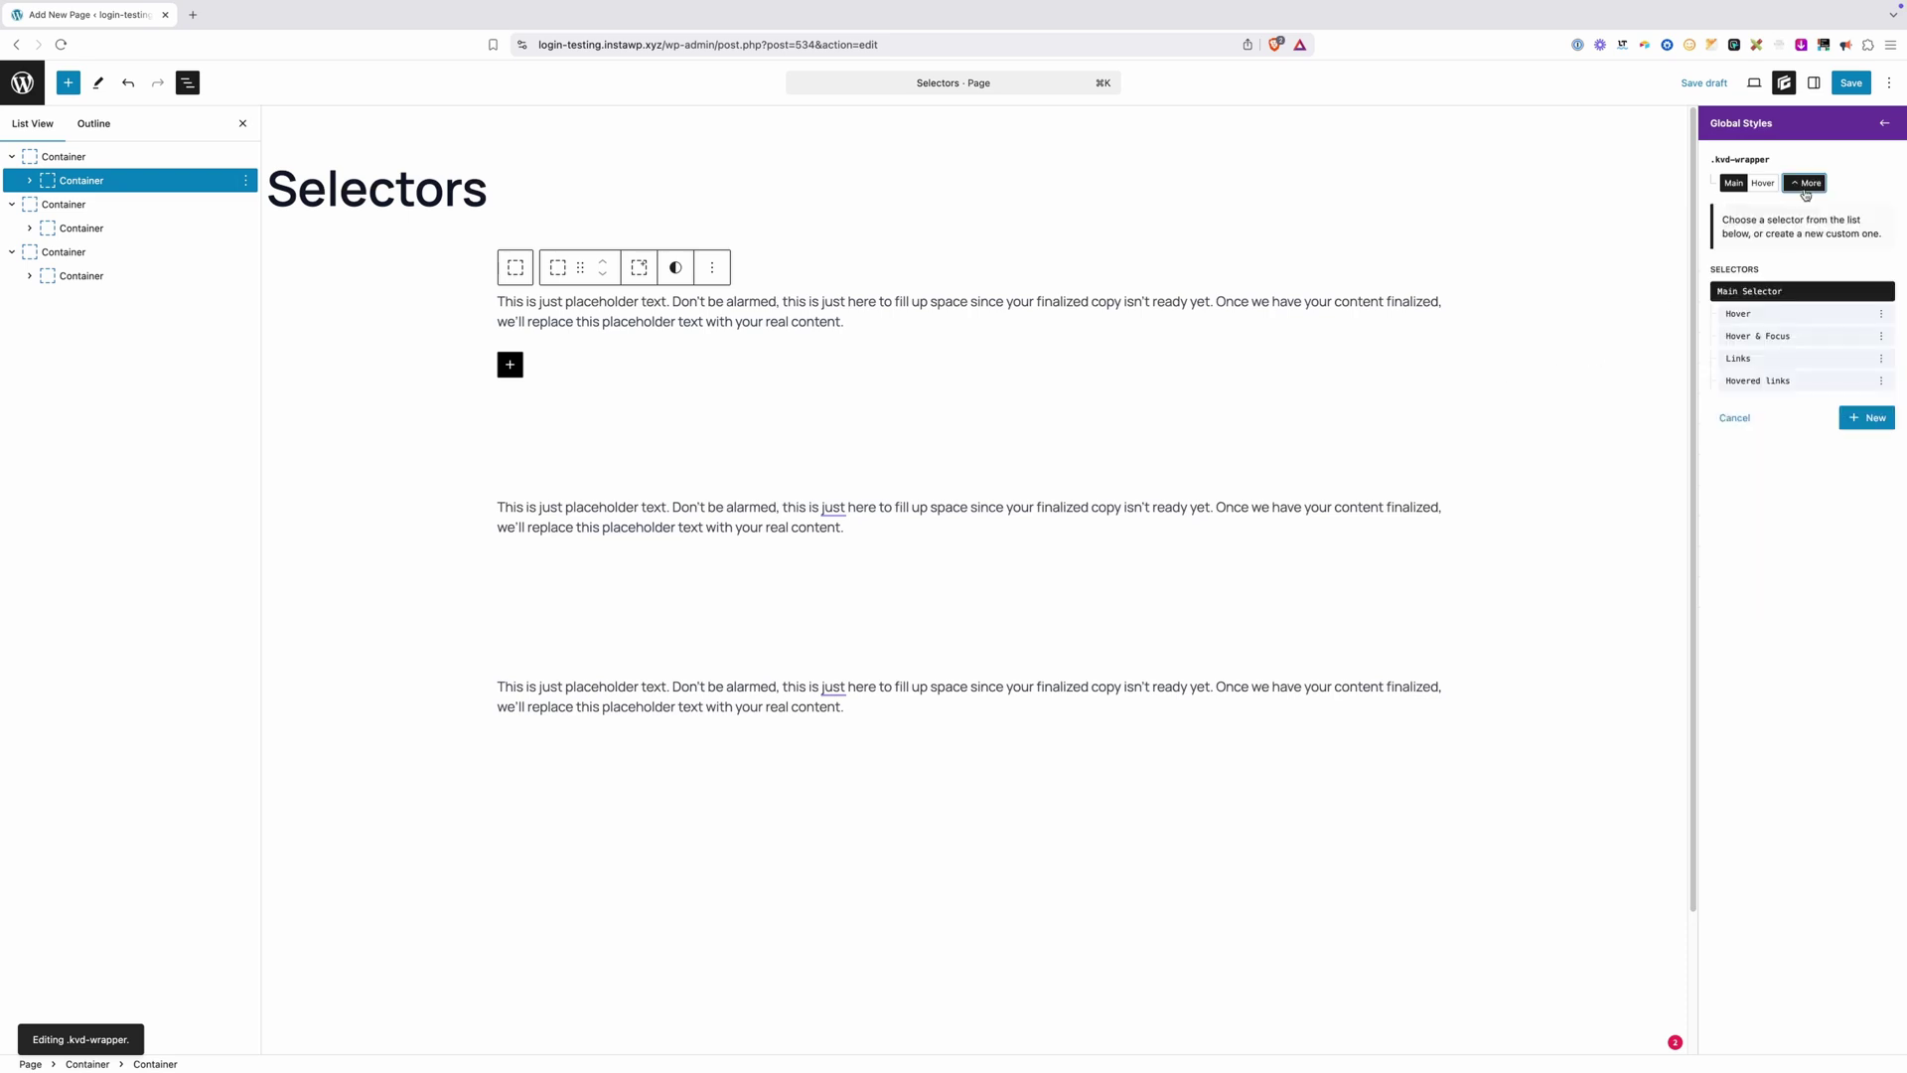
pyautogui.click(1856, 418)
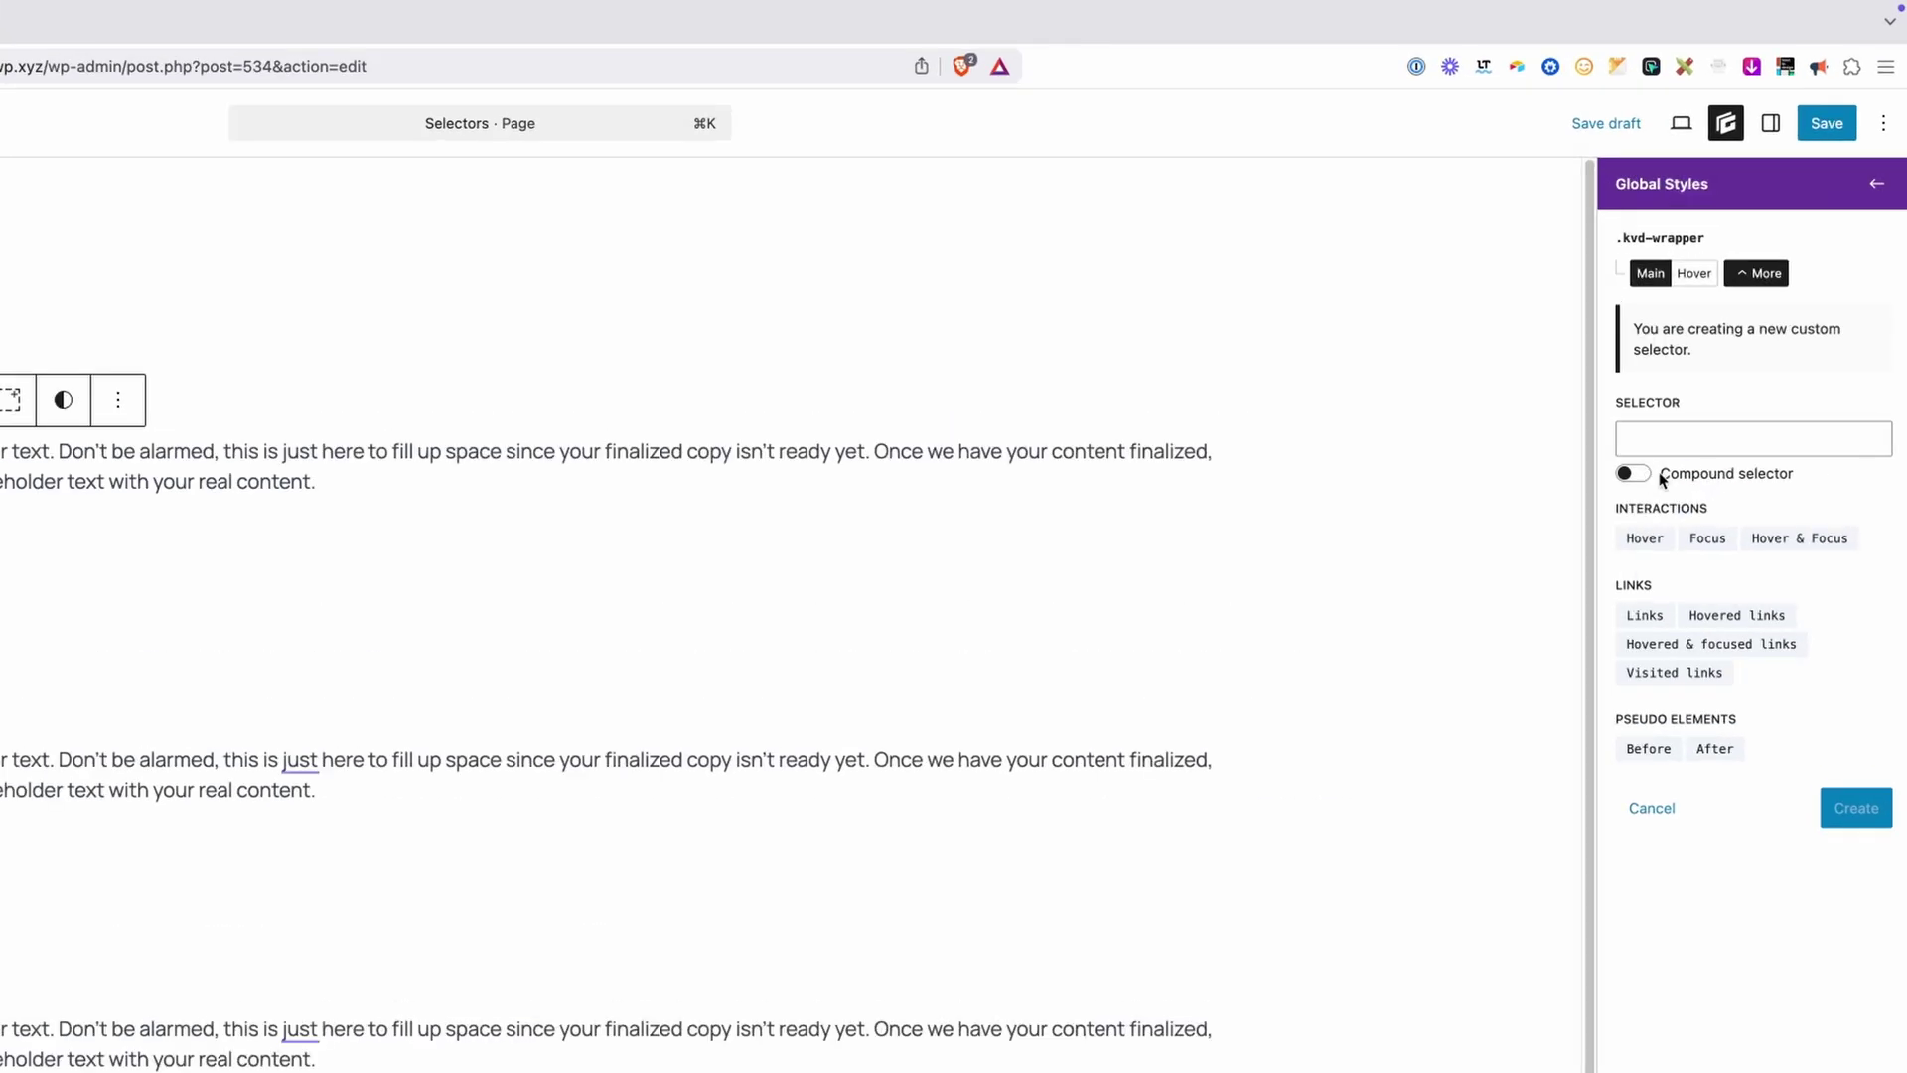
pyautogui.click(1626, 477)
pyautogui.click(1632, 442)
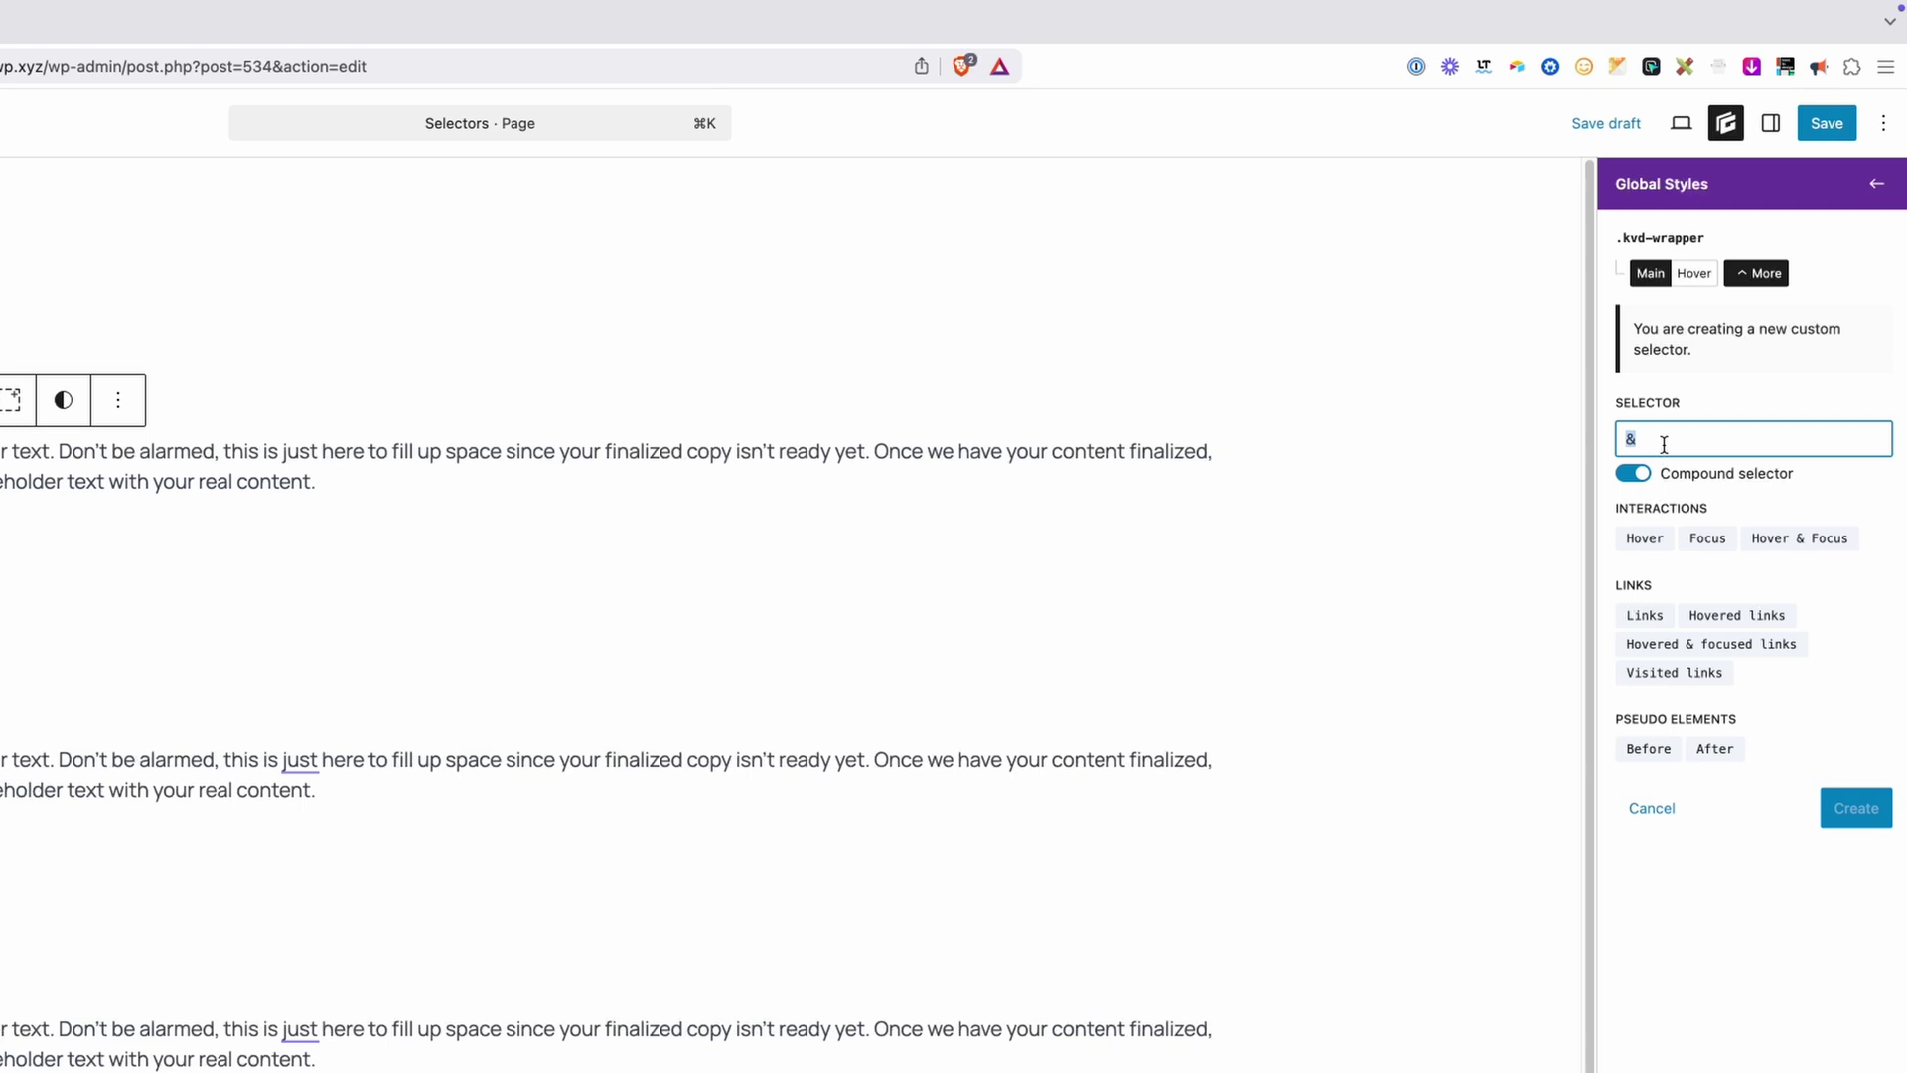
pyautogui.click(1632, 474)
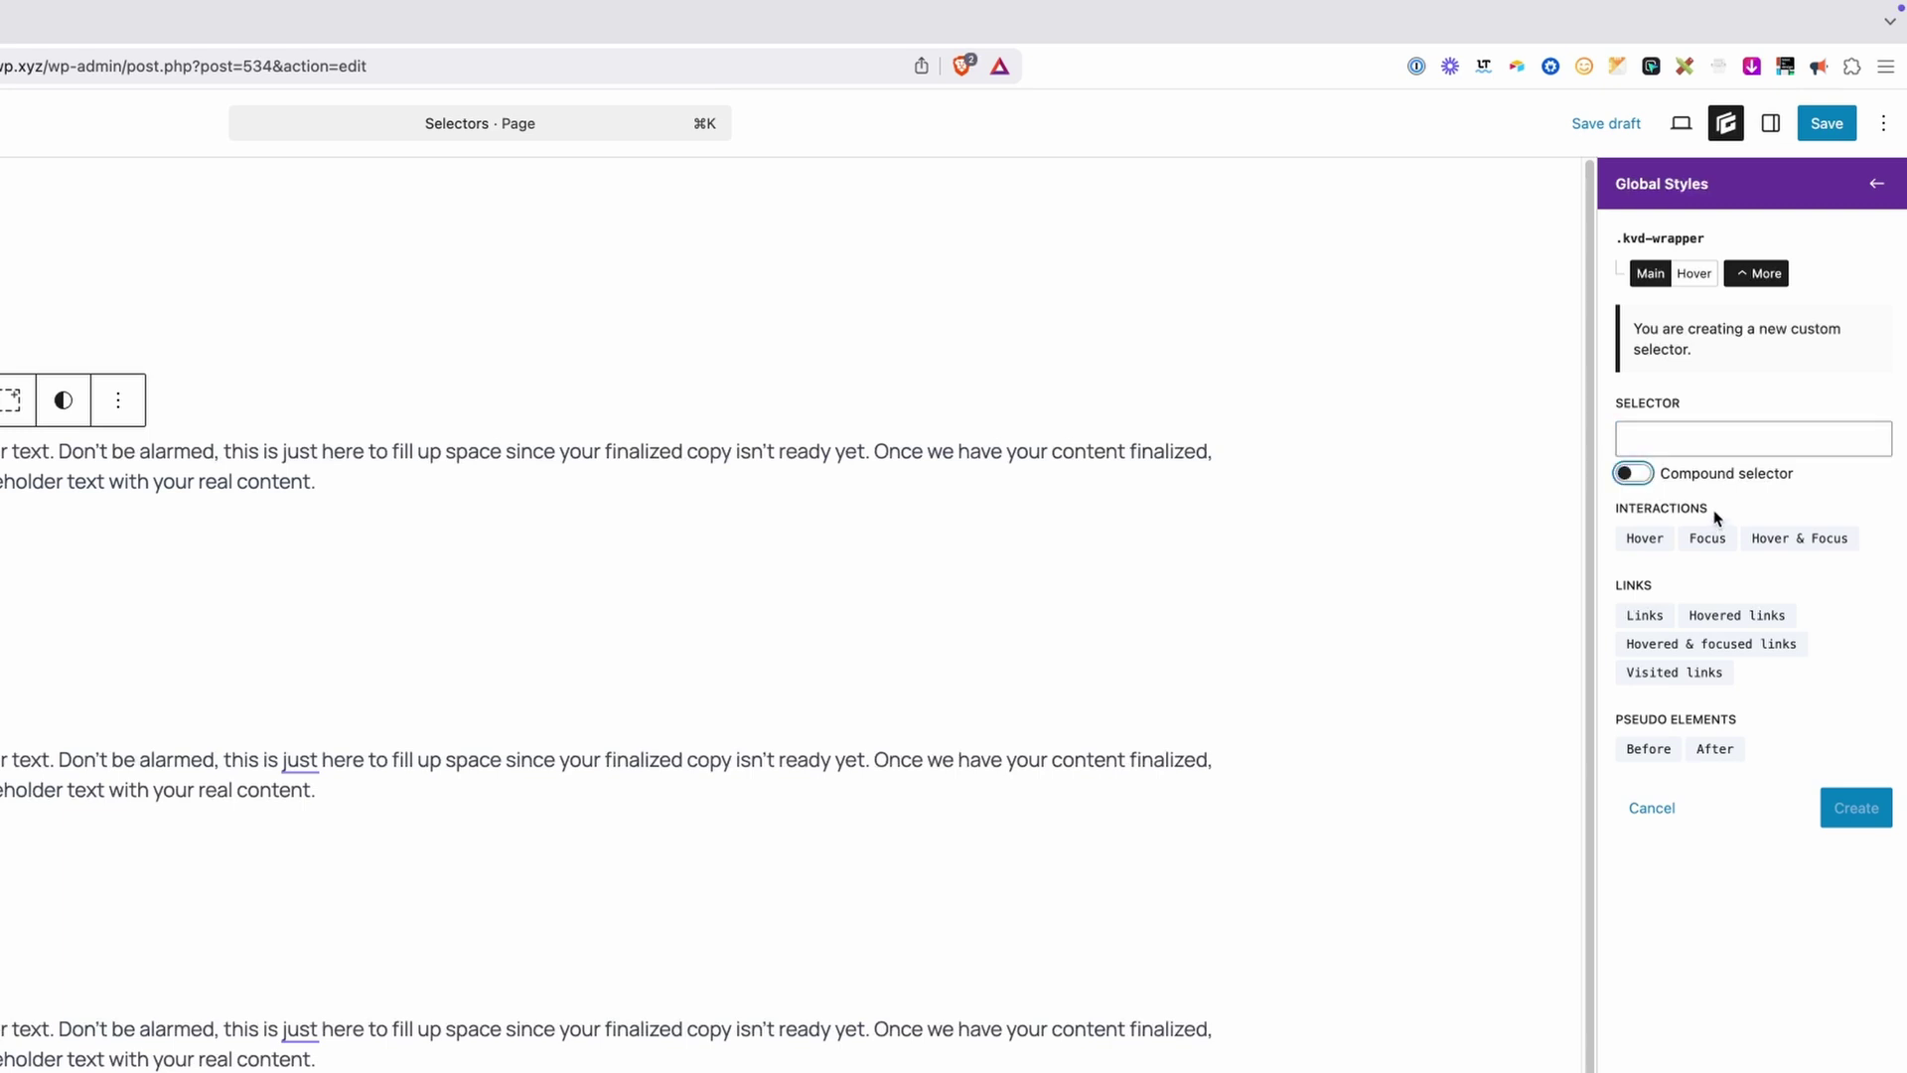
pyautogui.click(1632, 473)
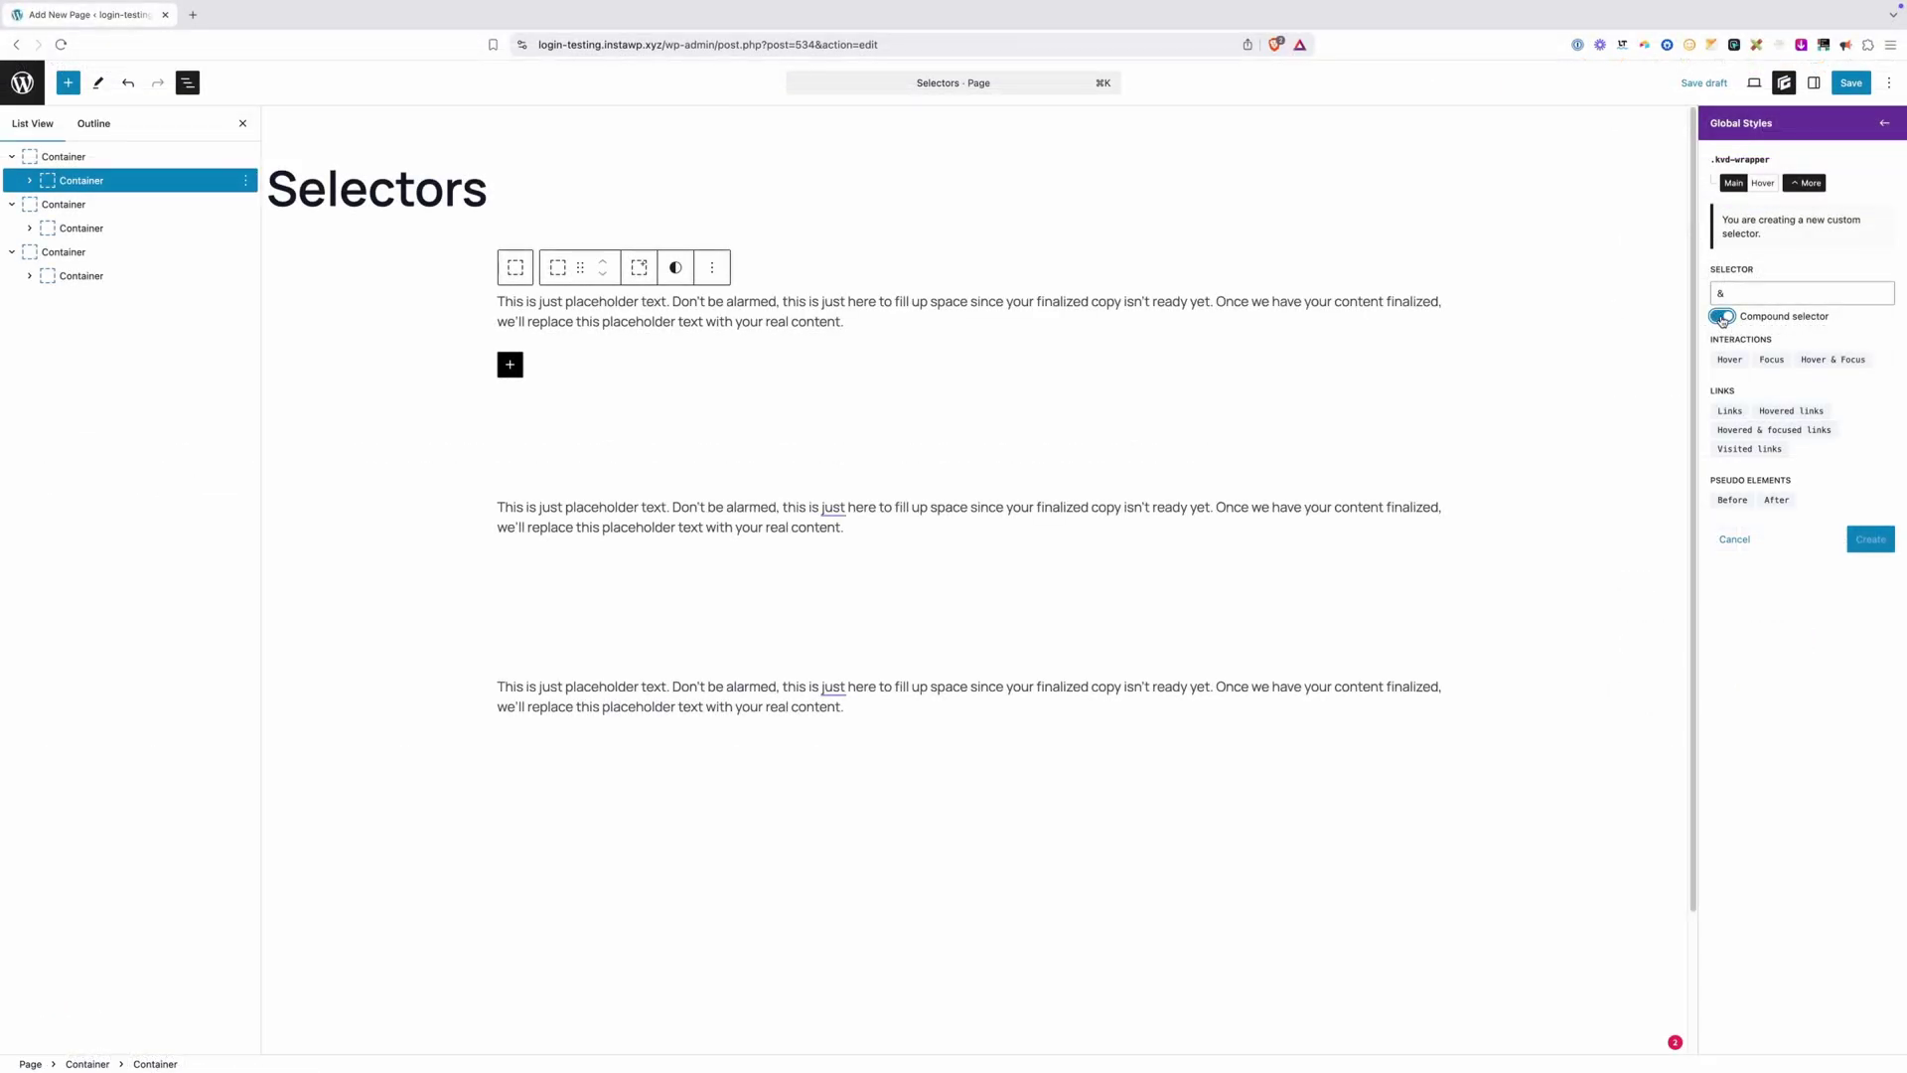
pyautogui.click(1720, 294)
pyautogui.click(1725, 315)
pyautogui.click(1736, 296)
pyautogui.write('&')
pyautogui.click(1725, 315)
# Give the .kvd-wrapper style a var(--brand-primary) blue background colour.
pyautogui.press('Escape')
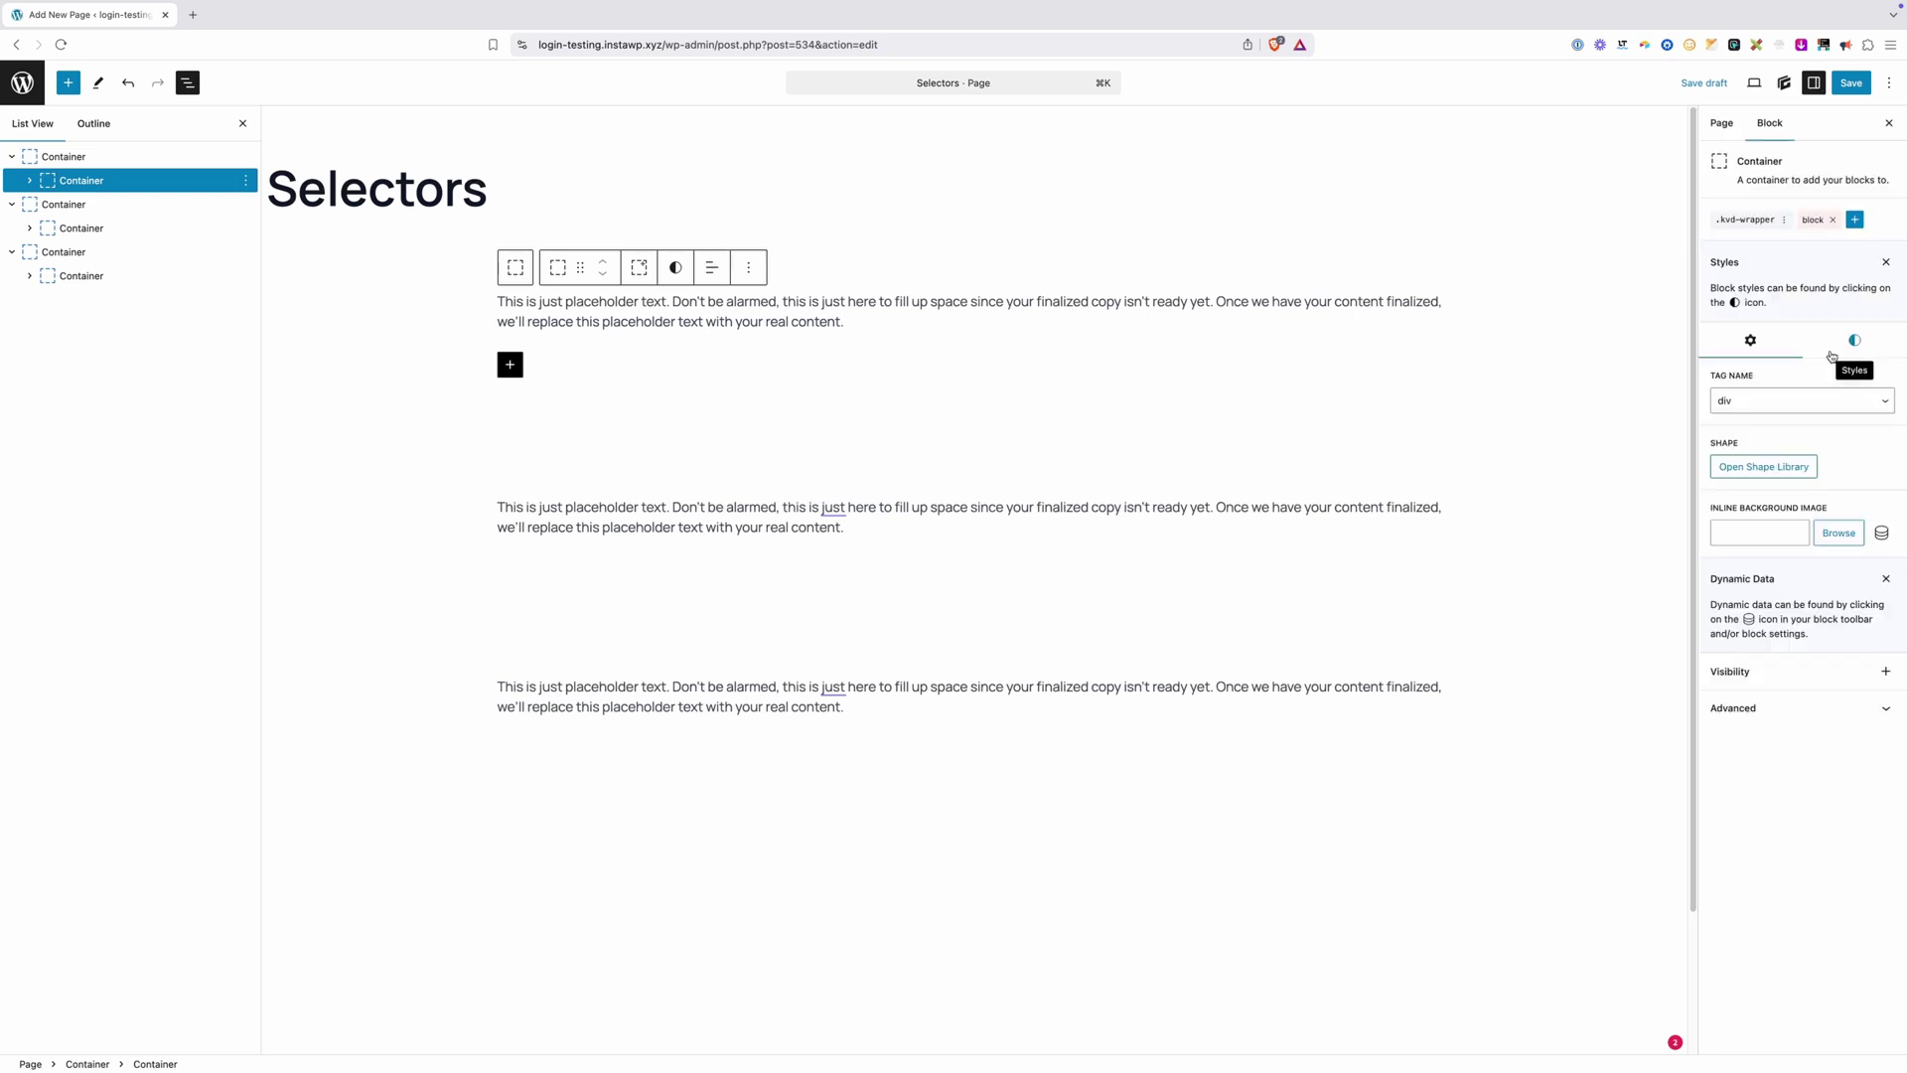
pyautogui.click(1746, 221)
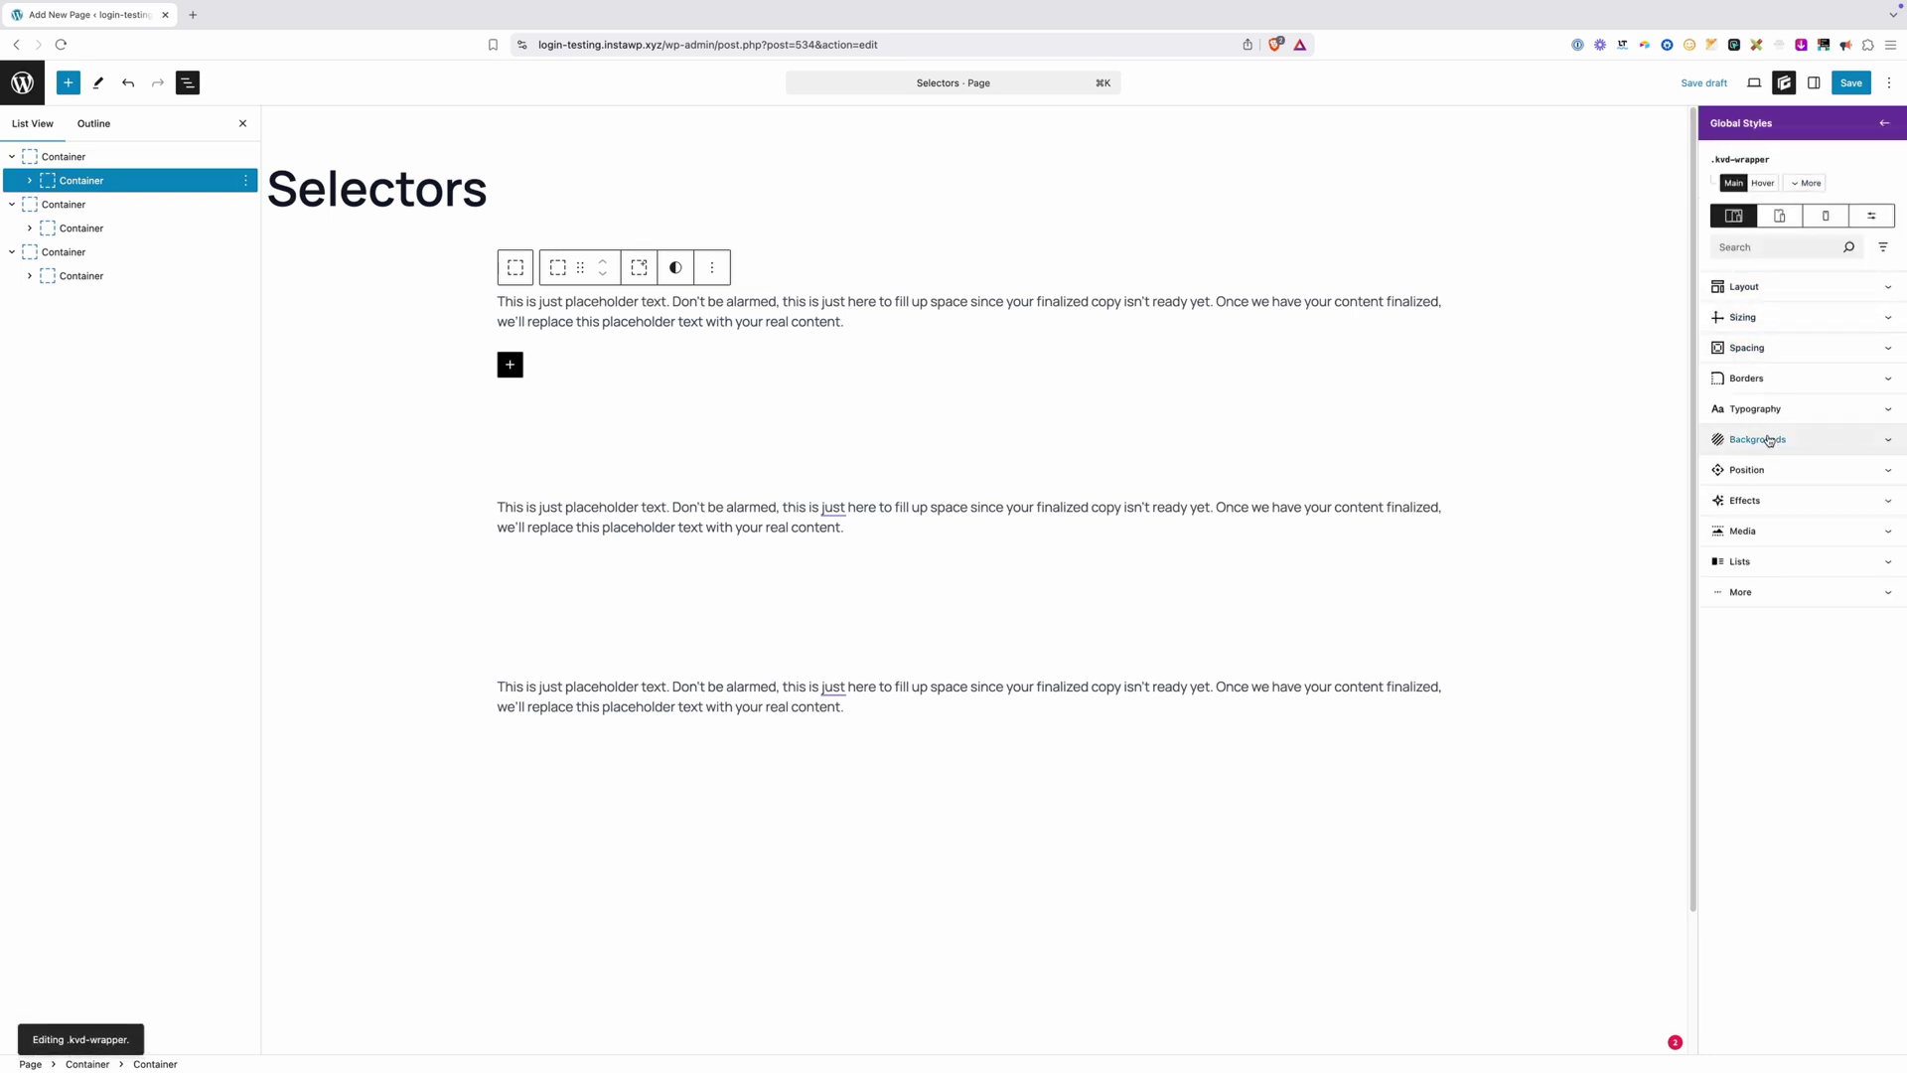
pyautogui.click(1772, 439)
pyautogui.click(1725, 520)
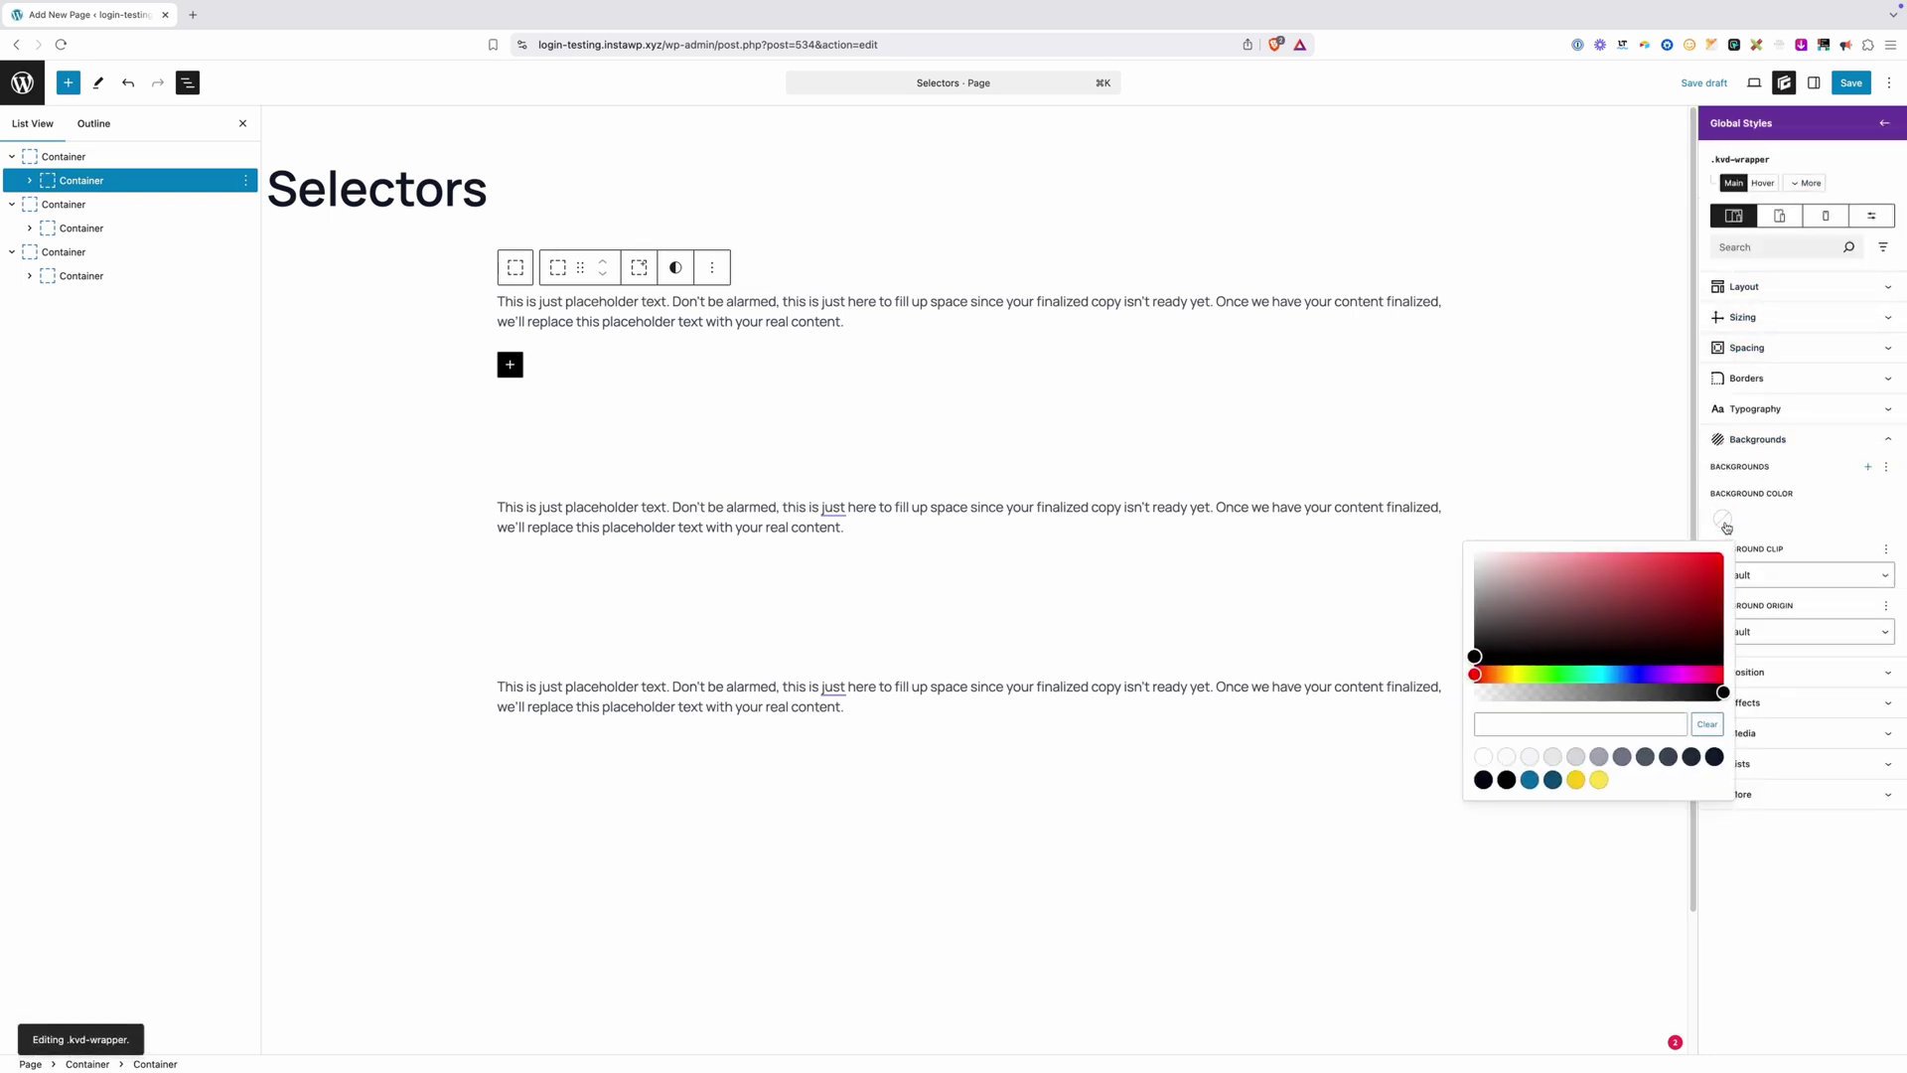
pyautogui.click(1530, 780)
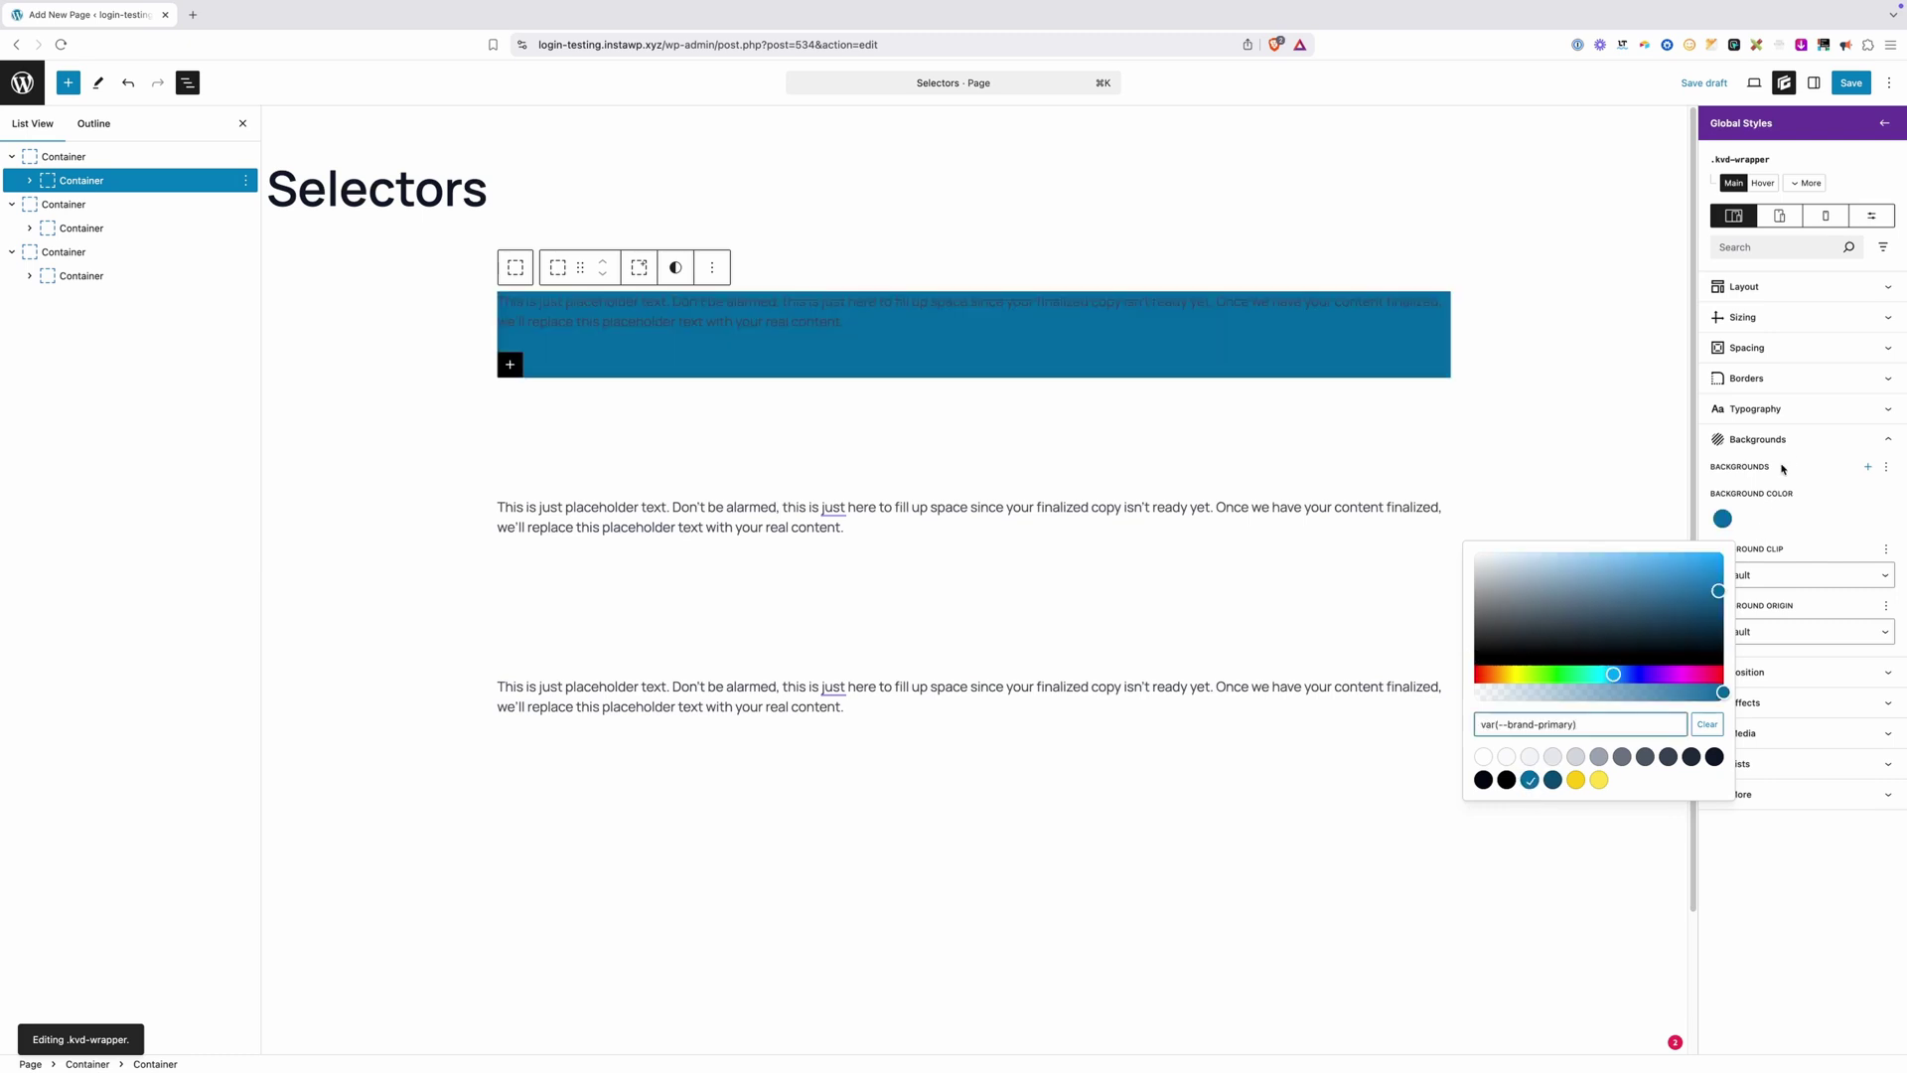
pyautogui.click(1800, 438)
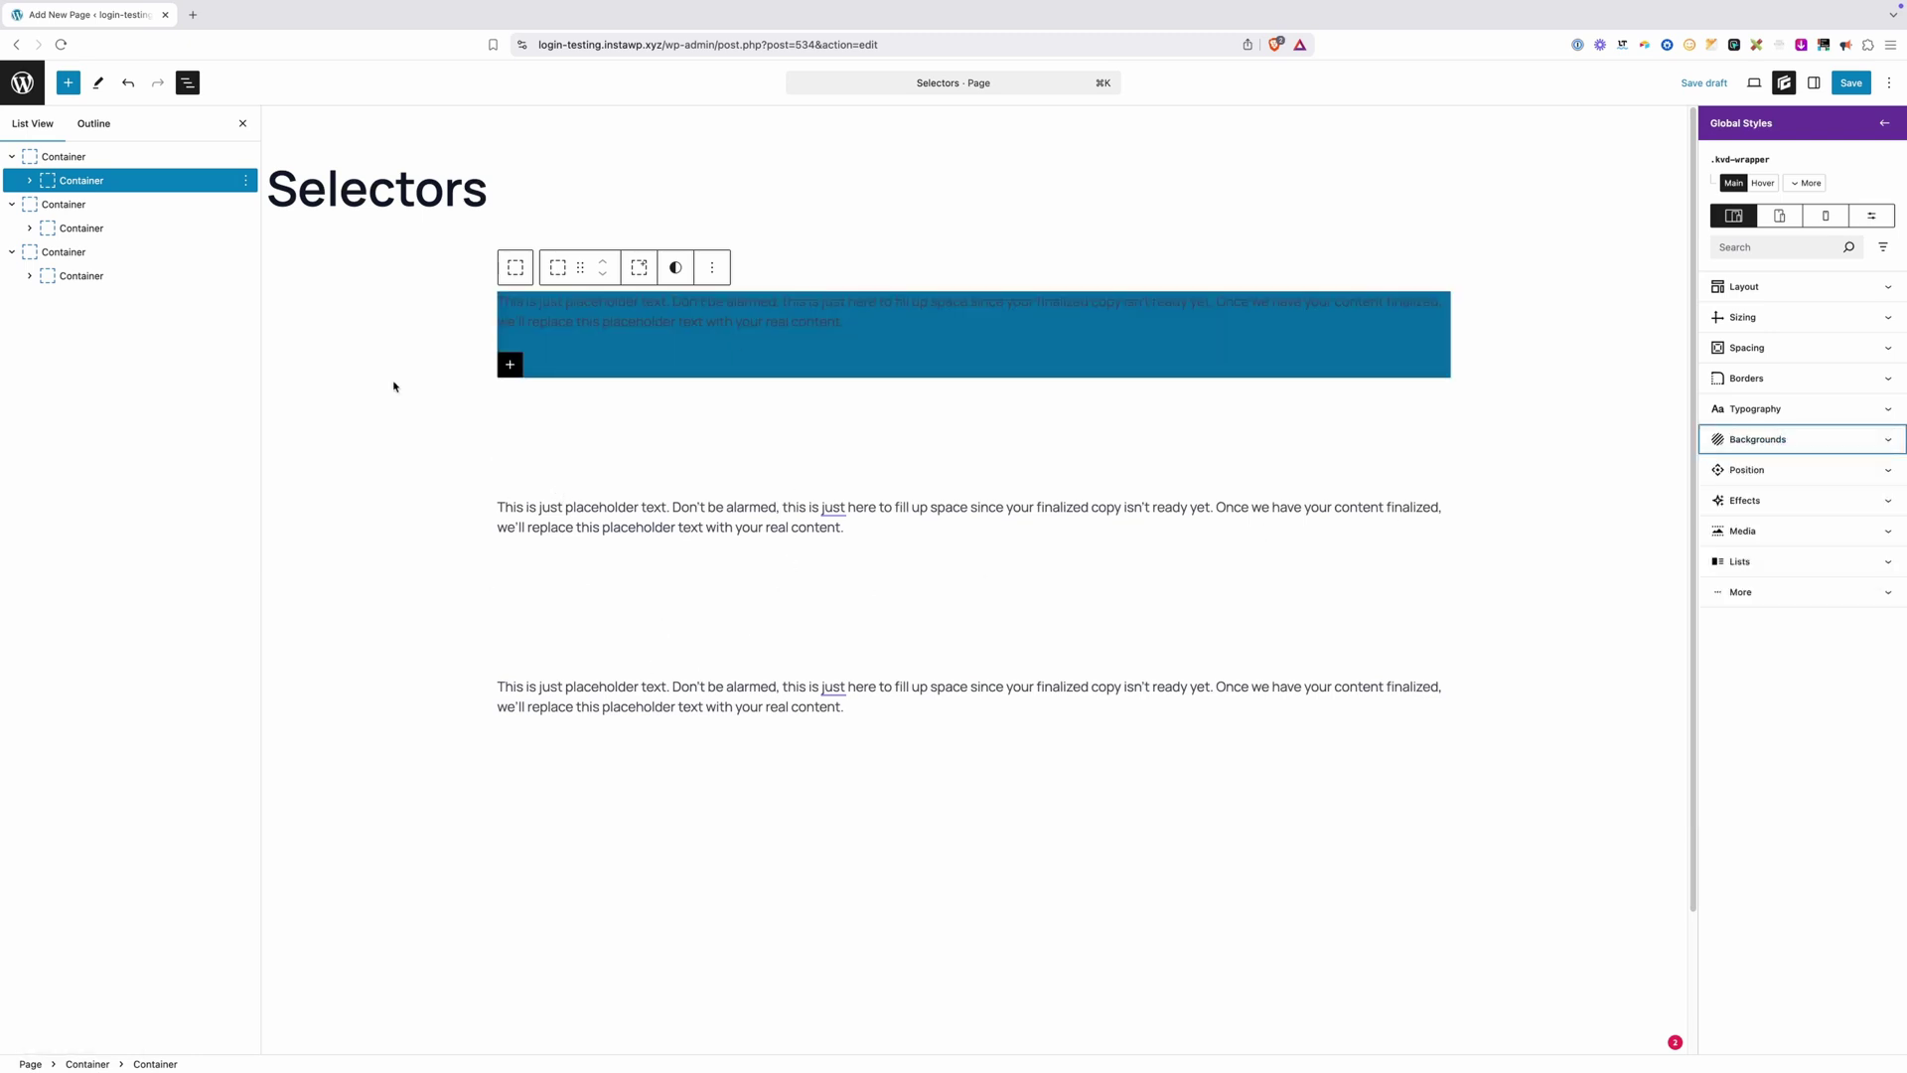
# Apply the .kvd-wrapper global style to the third section's inner Container.
pyautogui.click(74, 276)
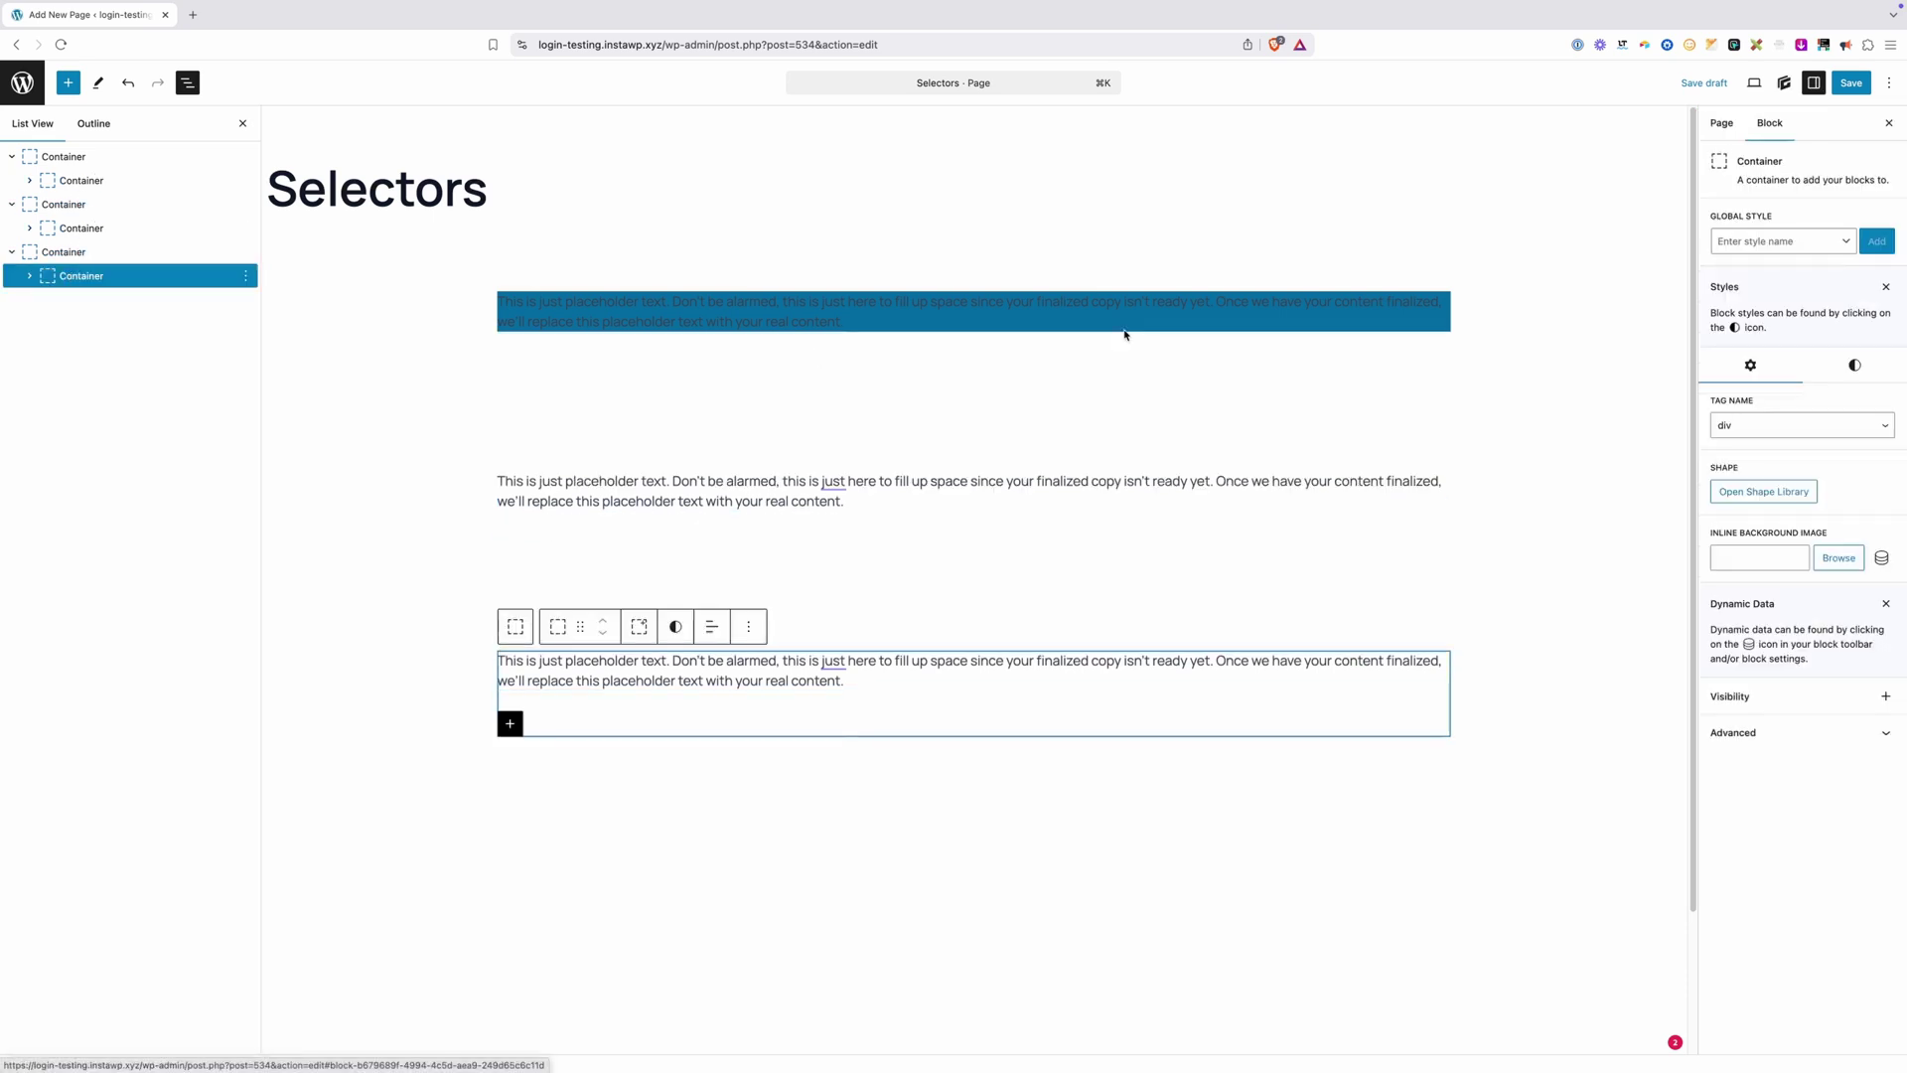
pyautogui.click(1758, 248)
pyautogui.write('kvd')
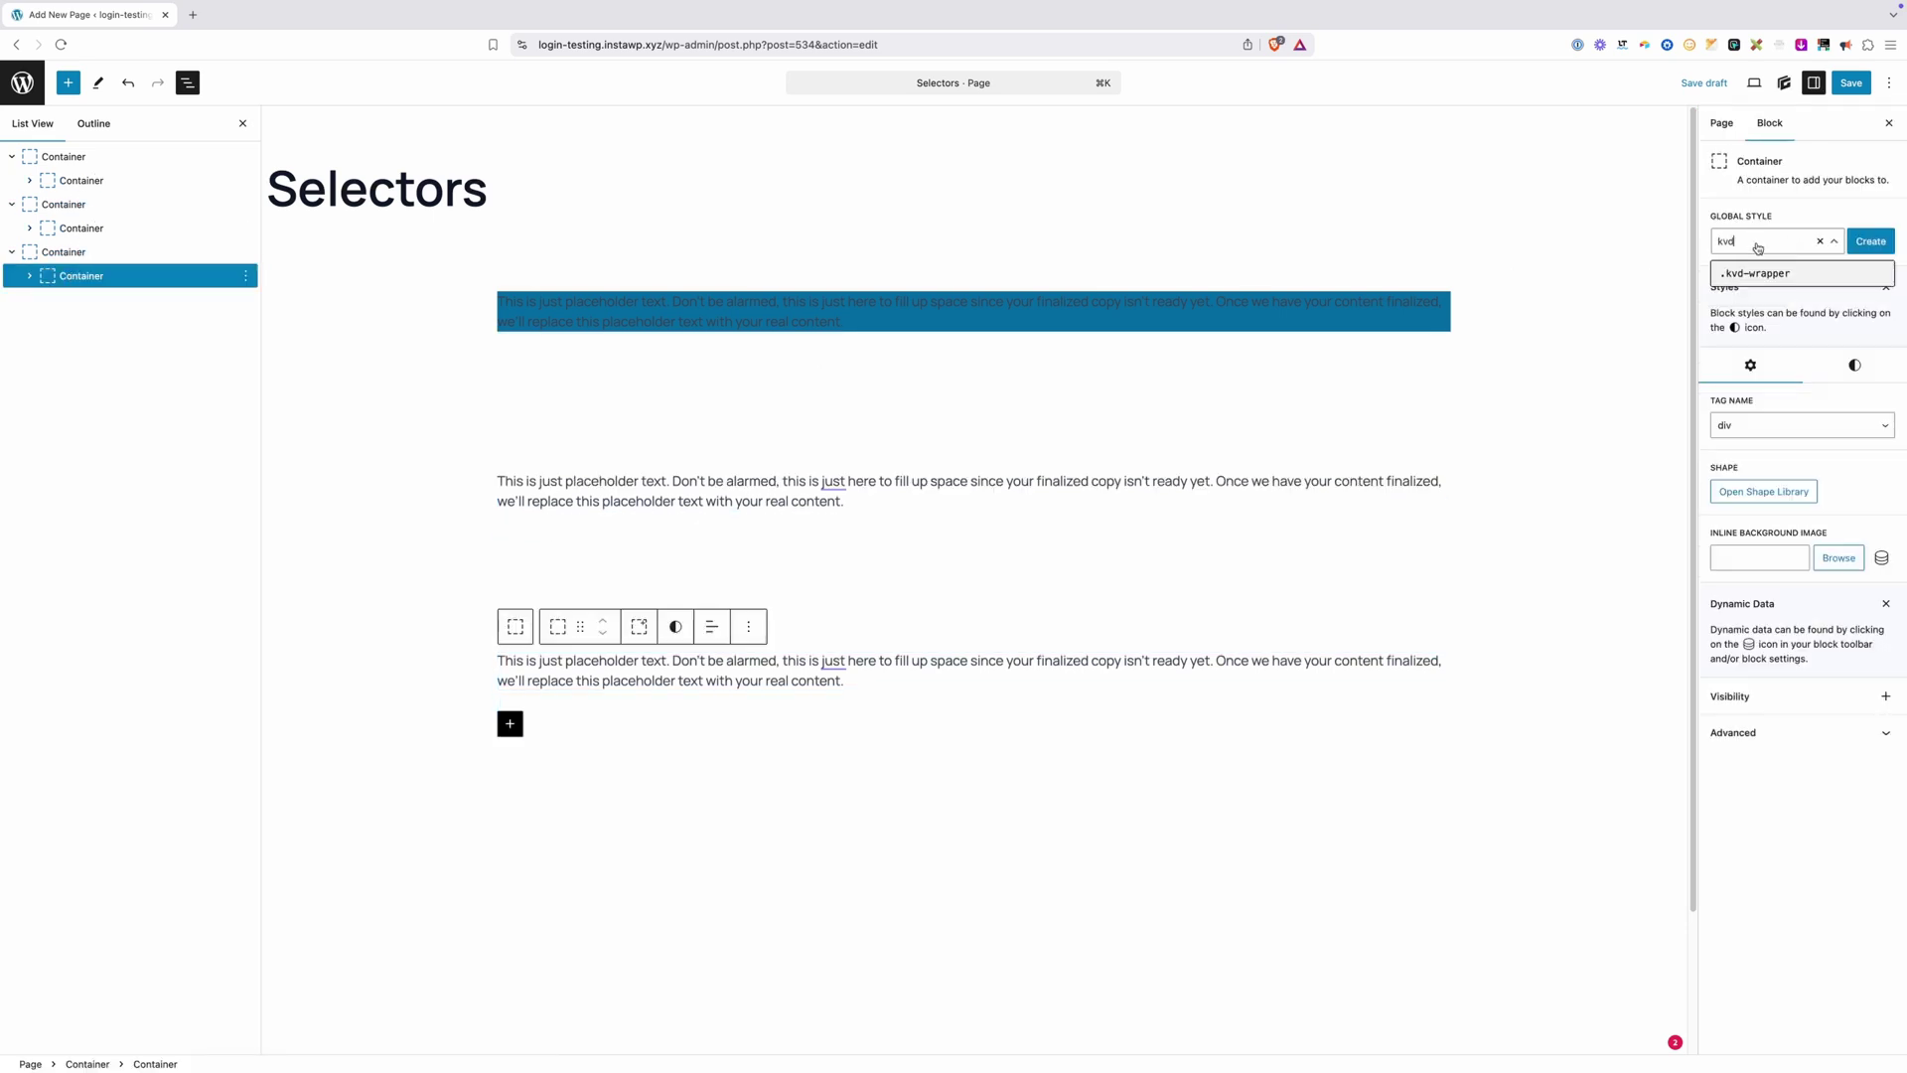
pyautogui.click(1753, 271)
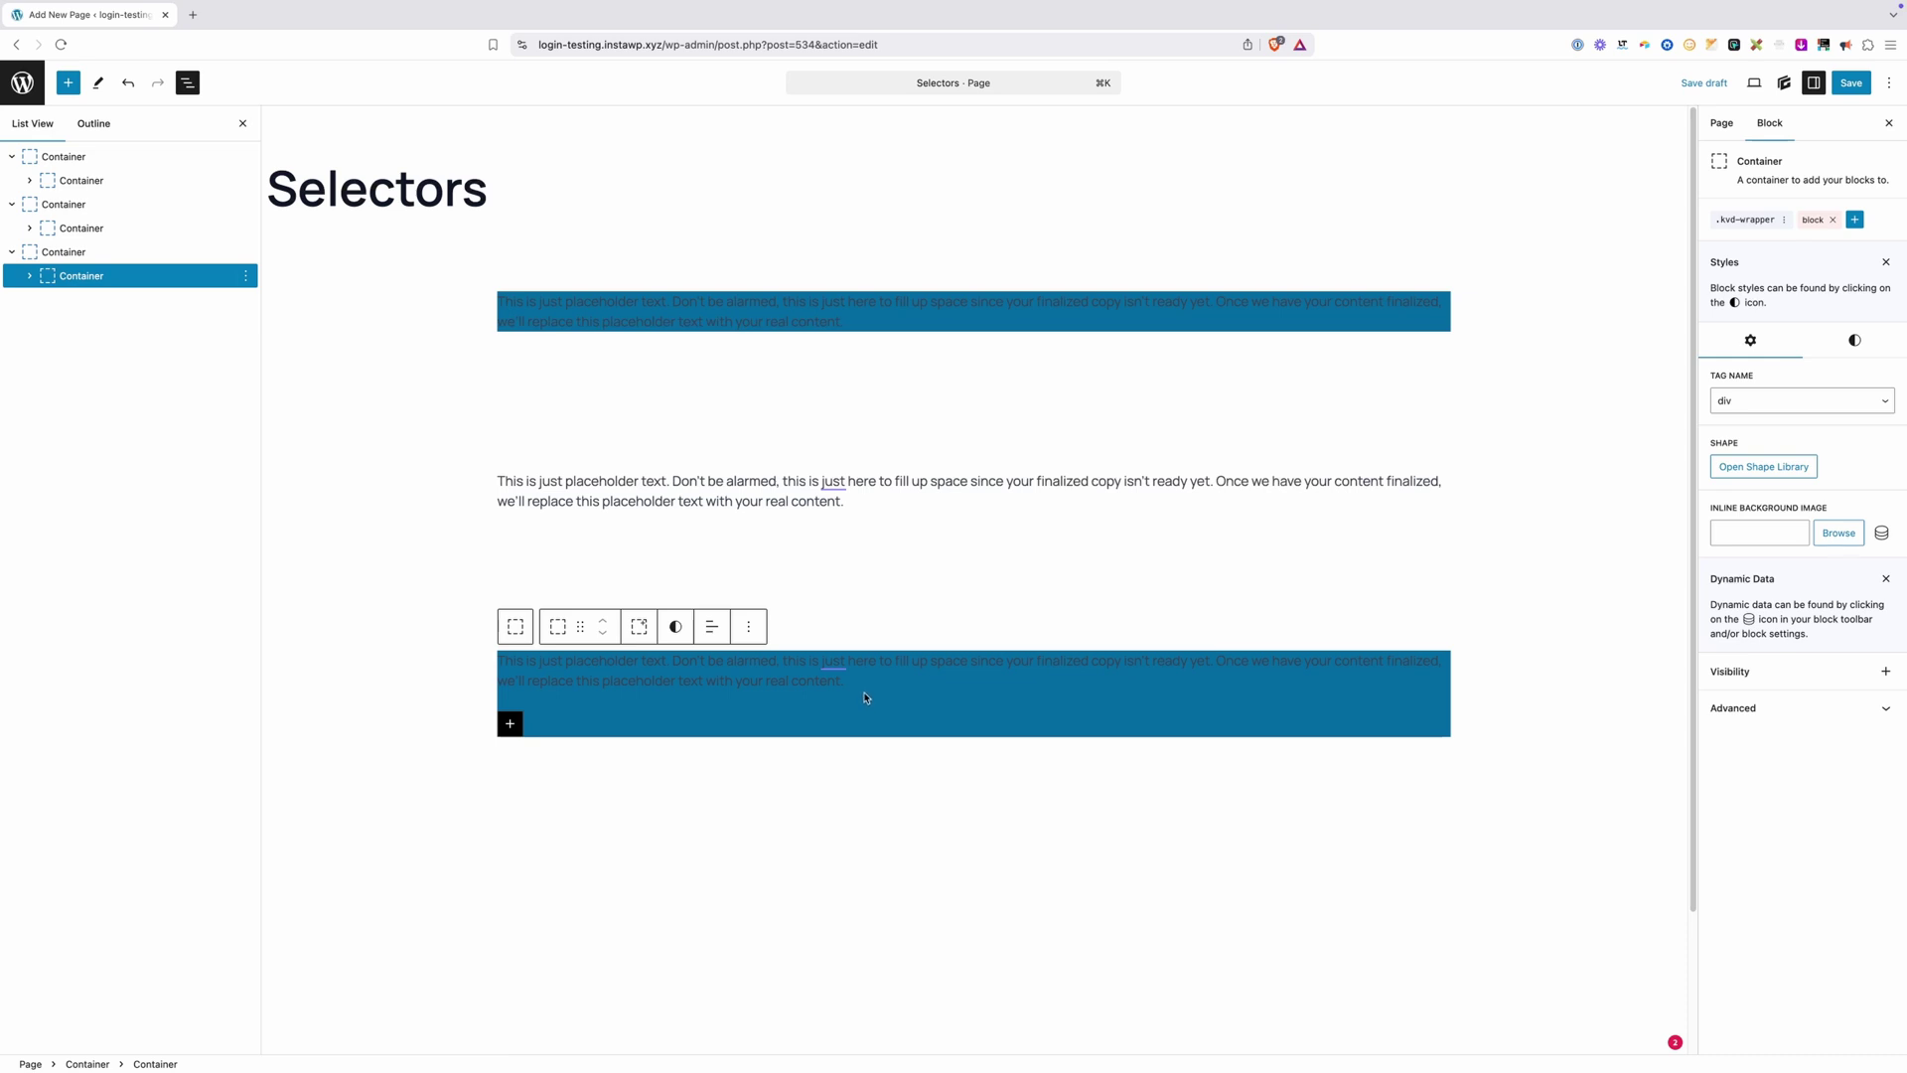
# Change the .kvd-wrapper background colour to var(--brand-secondary) yellow.
pyautogui.click(79, 181)
pyautogui.click(1738, 220)
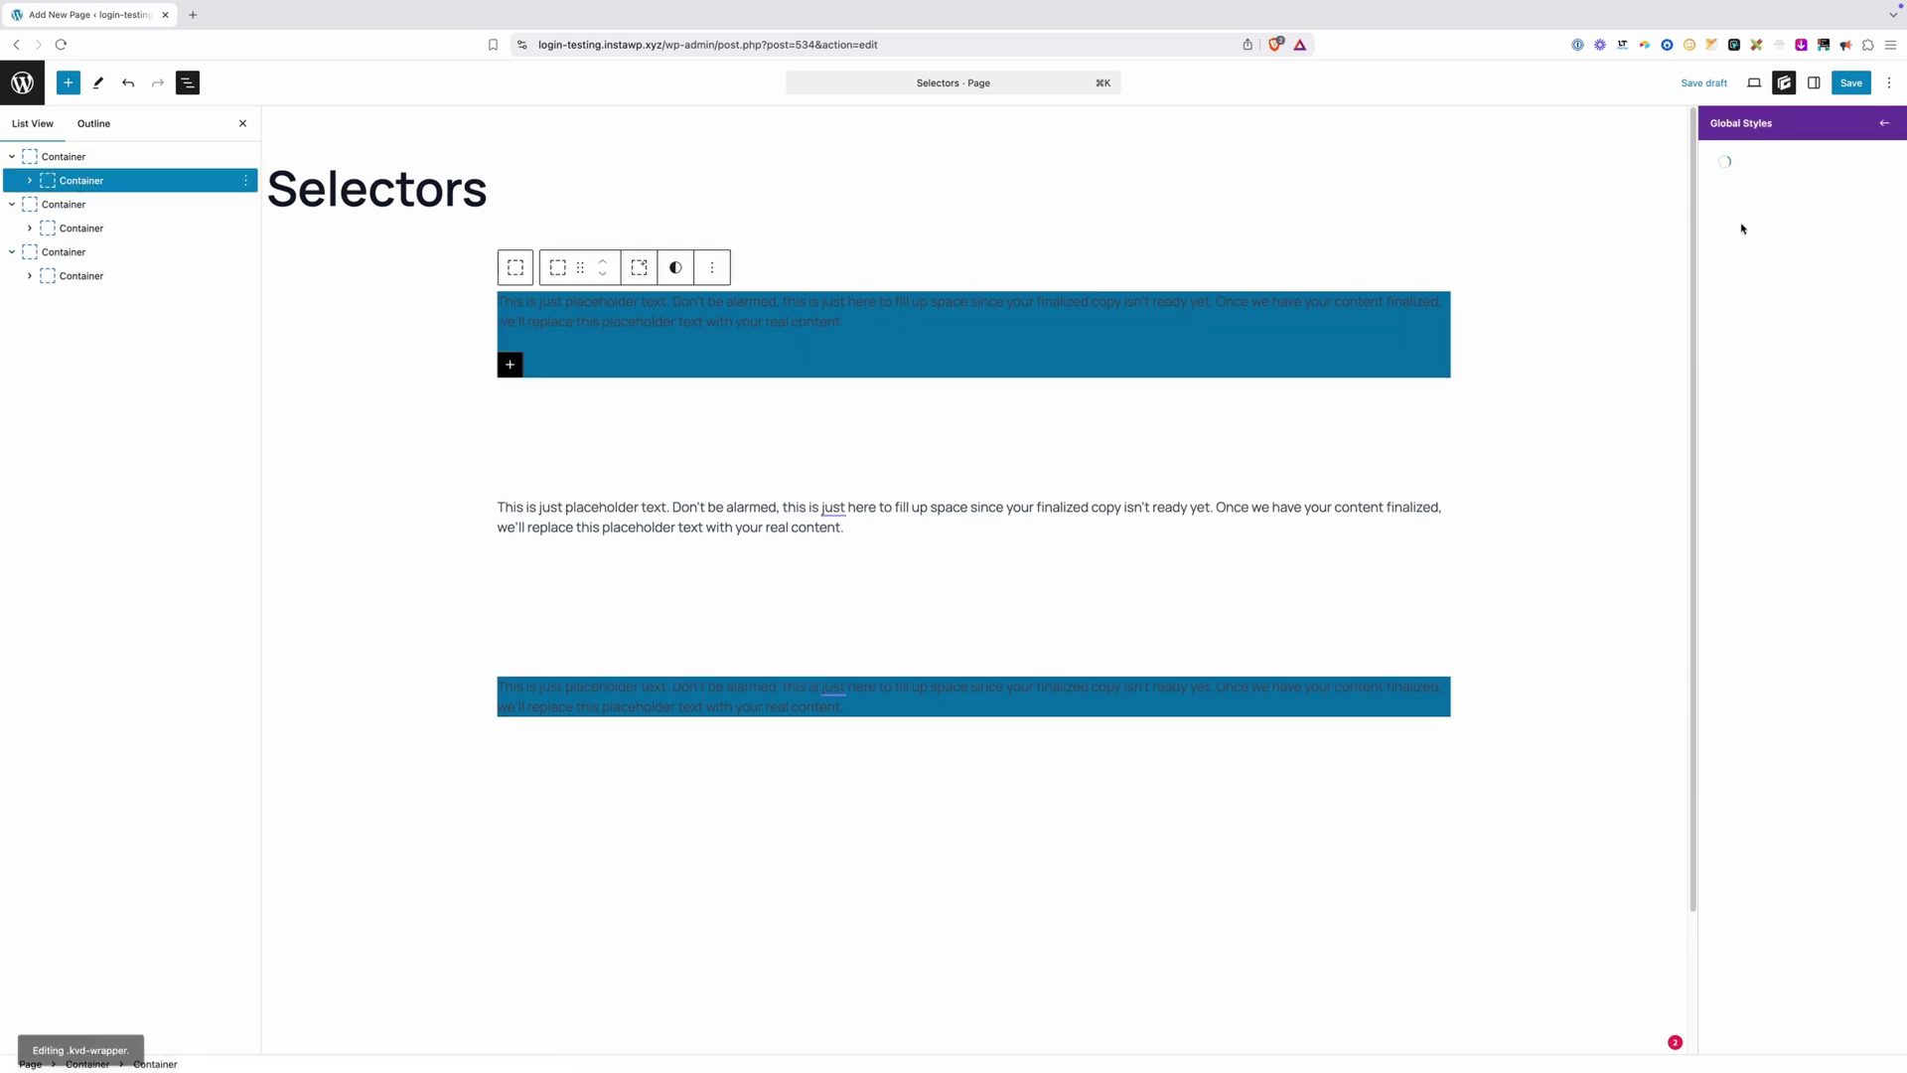
pyautogui.click(1759, 439)
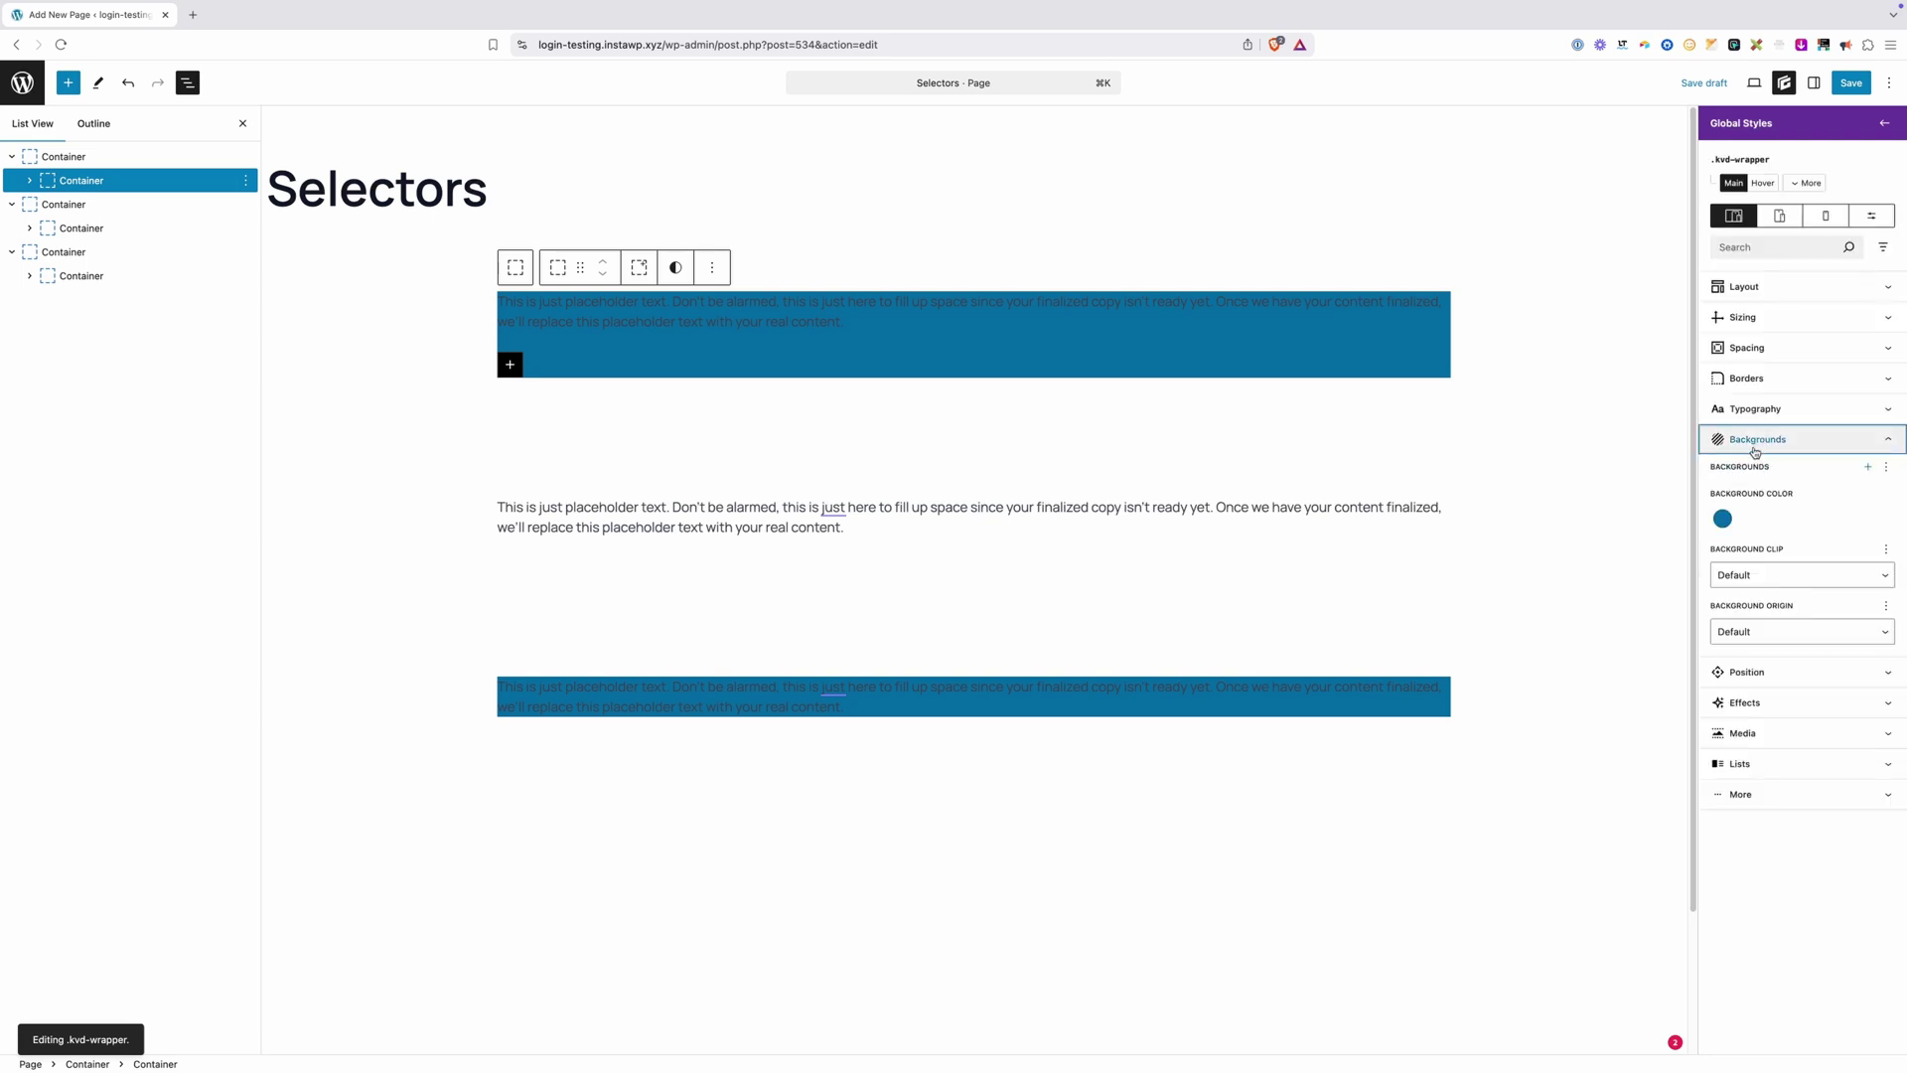
pyautogui.click(1723, 518)
pyautogui.click(1578, 780)
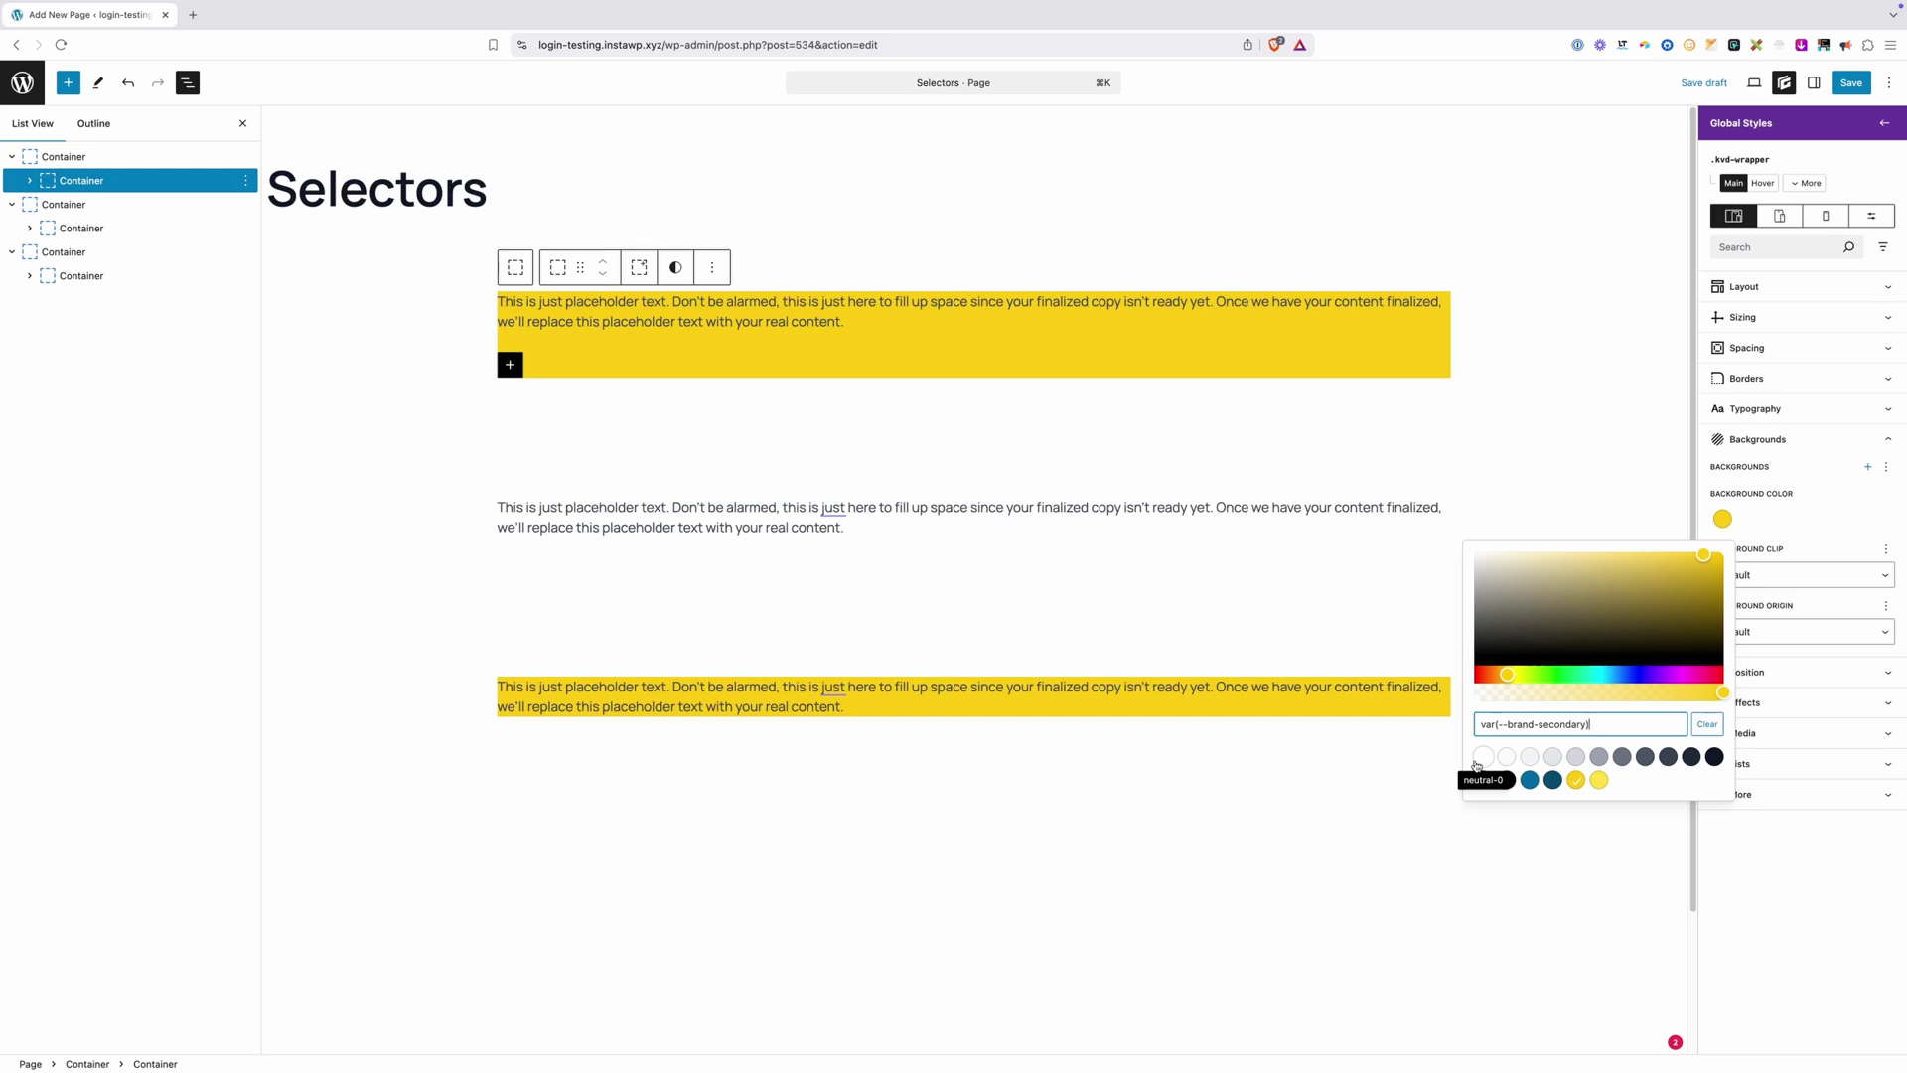
pyautogui.click(1560, 408)
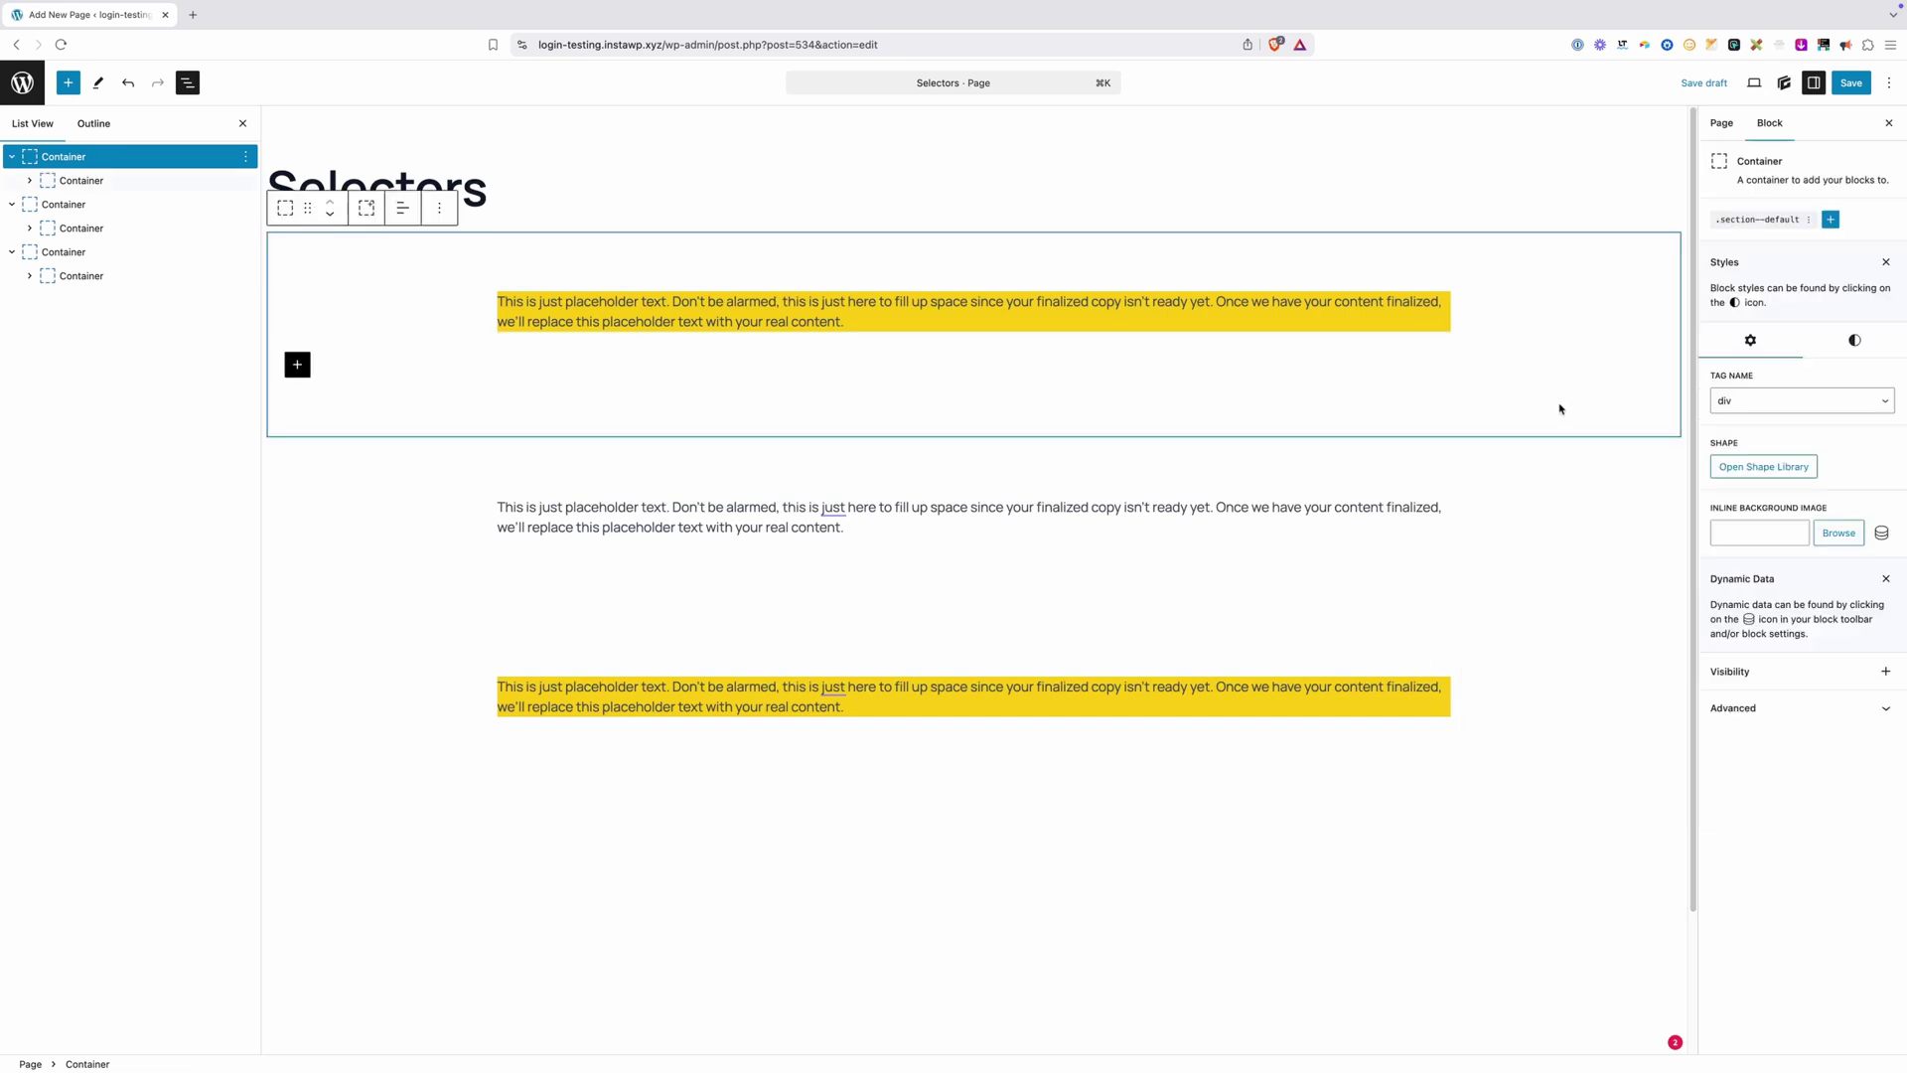
# From the first inner Container, create a new '.kvd-wrapper p' selector with selector text 'p'.
pyautogui.click(1358, 301)
pyautogui.click(70, 181)
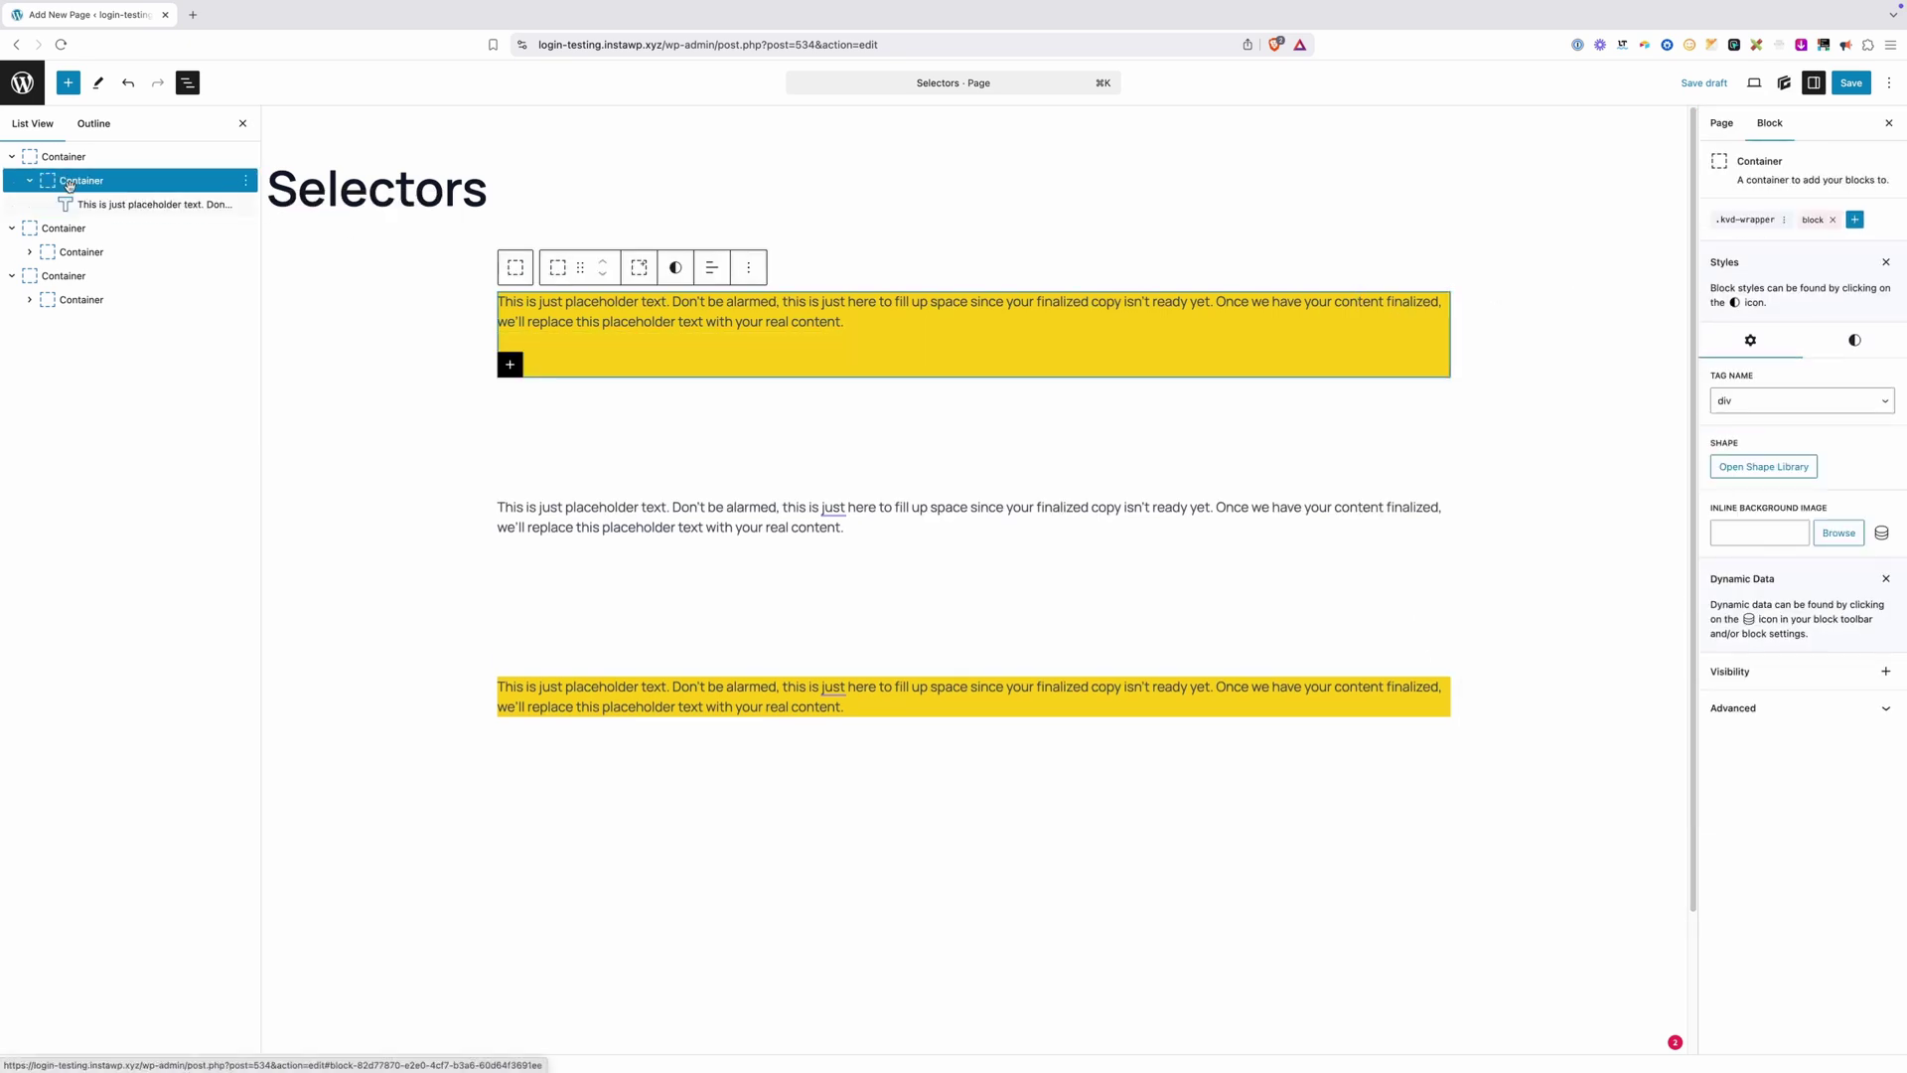
pyautogui.click(1746, 224)
pyautogui.click(1803, 184)
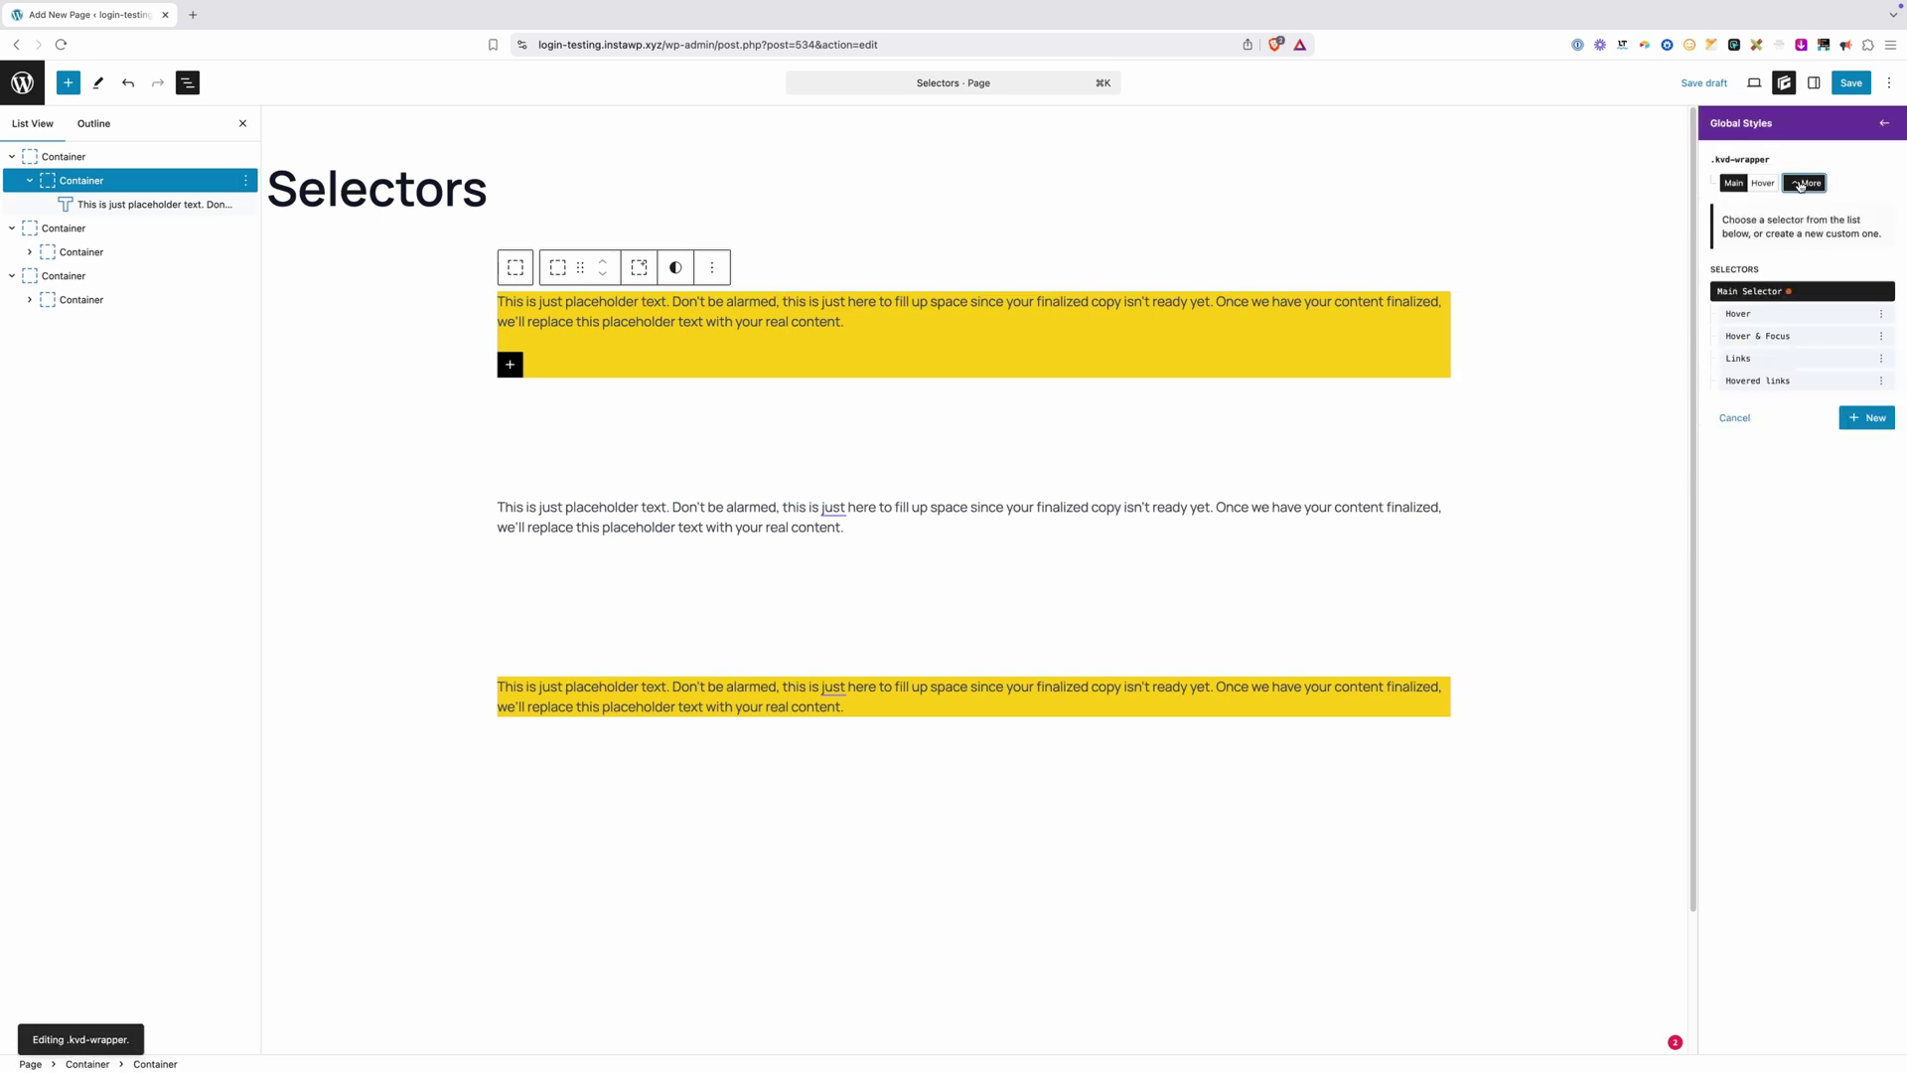
pyautogui.click(1866, 417)
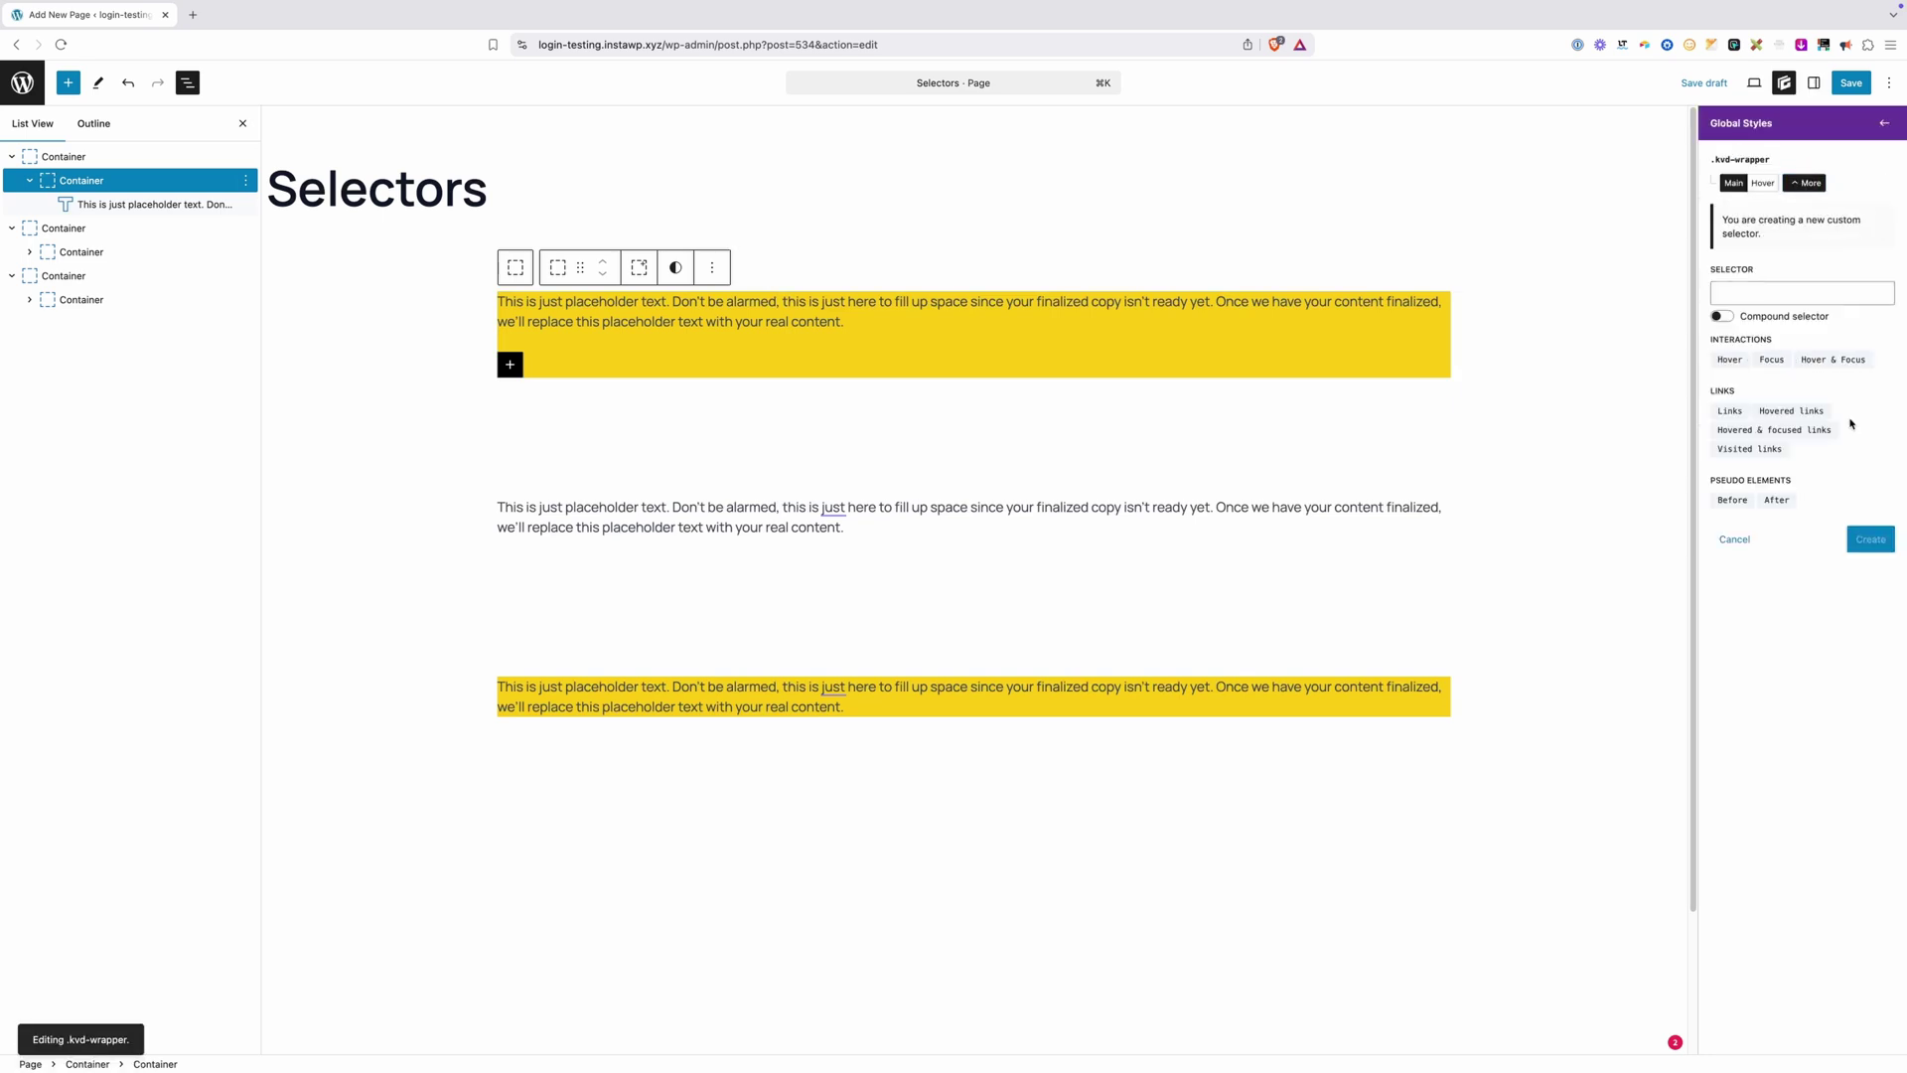
pyautogui.click(1776, 296)
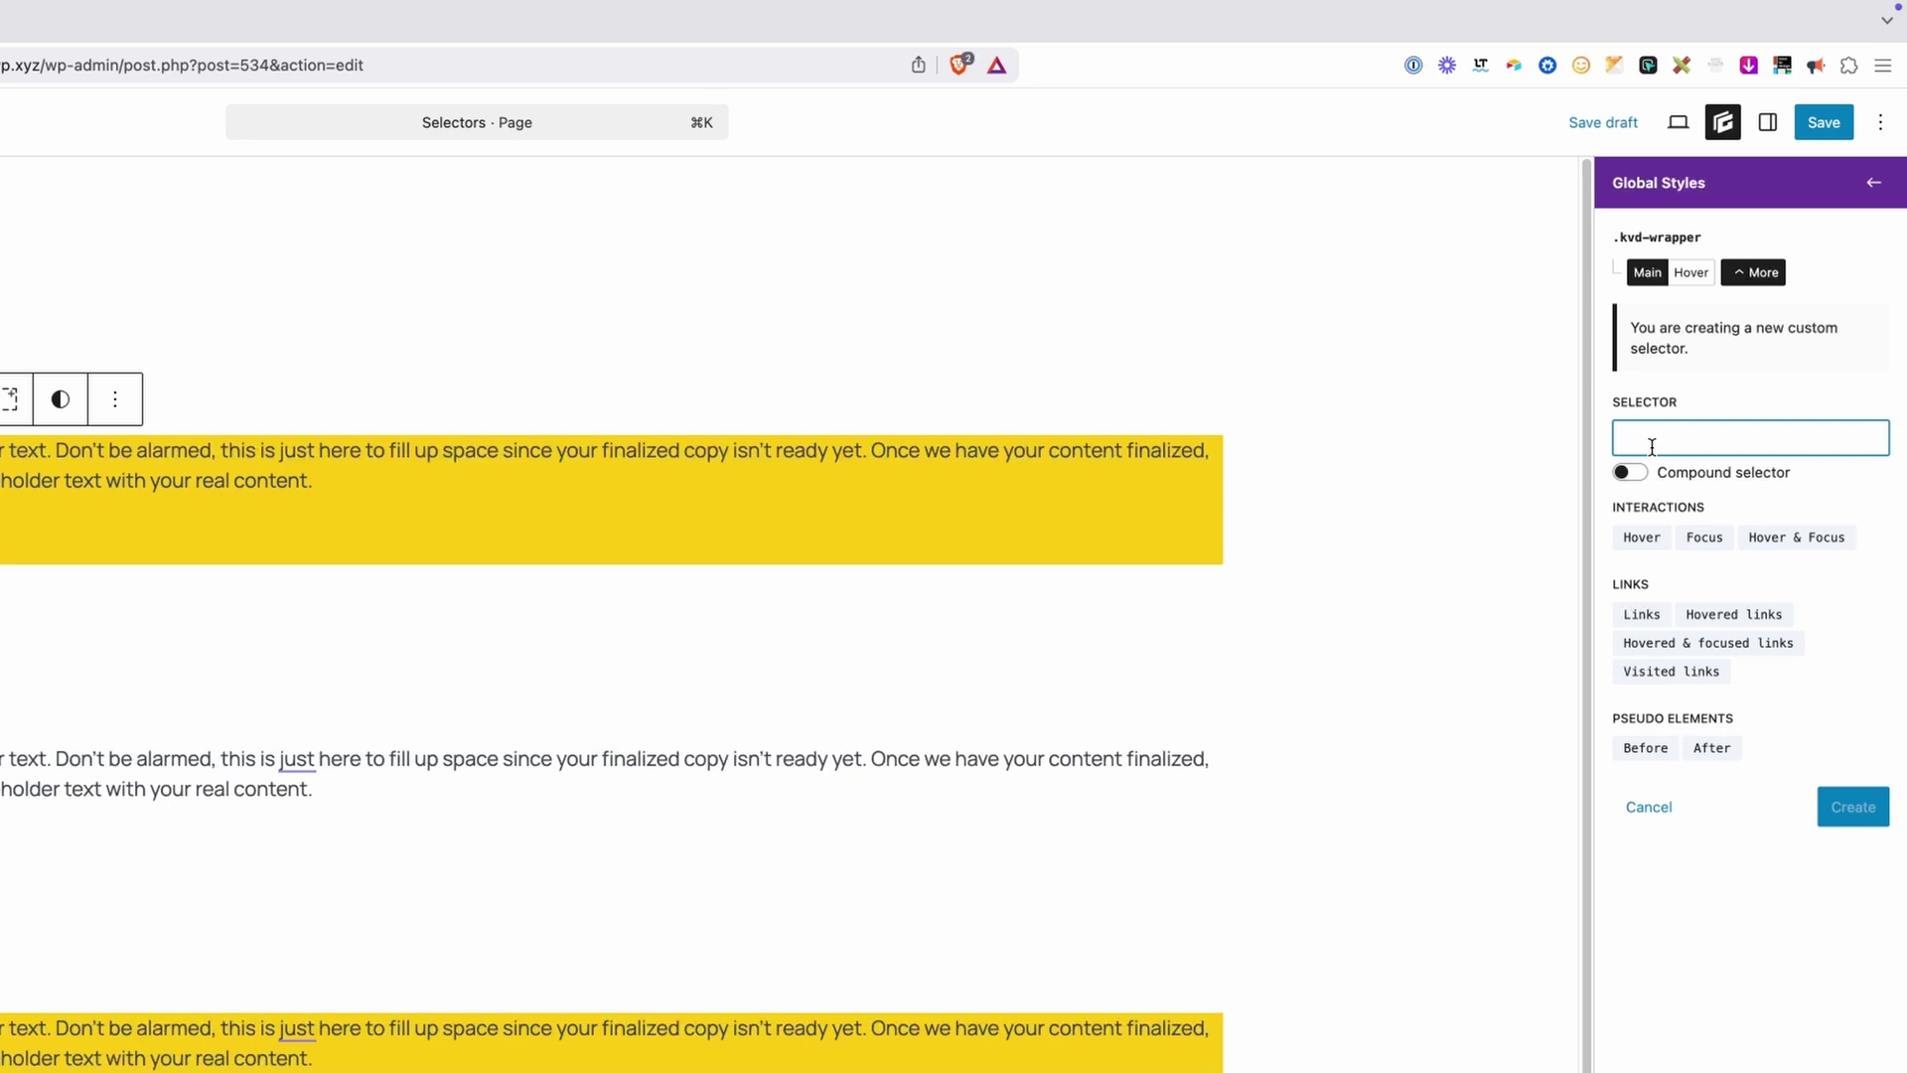
pyautogui.write('p')
pyautogui.click(1845, 817)
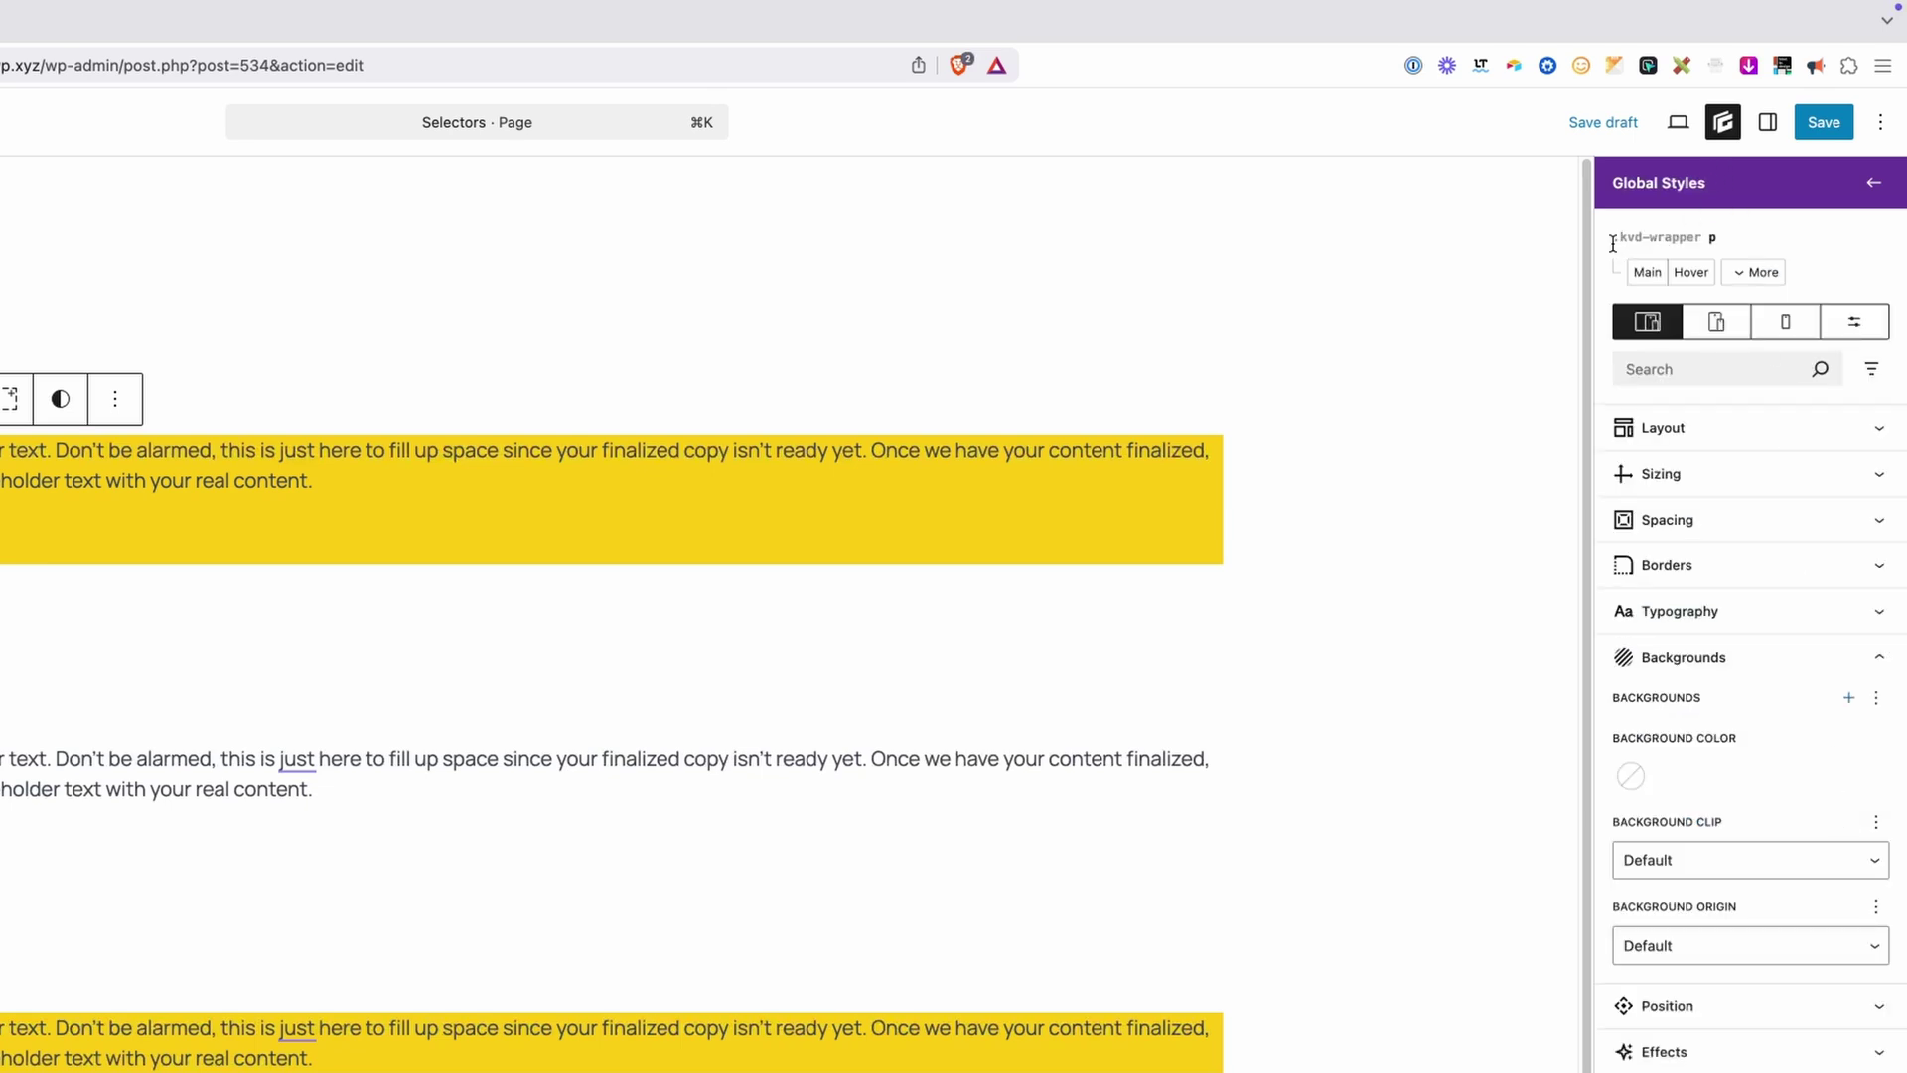
# Set the .kvd-wrapper p selector's text colour to var(--neutral-50).
pyautogui.moveTo(1615, 241); pyautogui.dragTo(1709, 238)
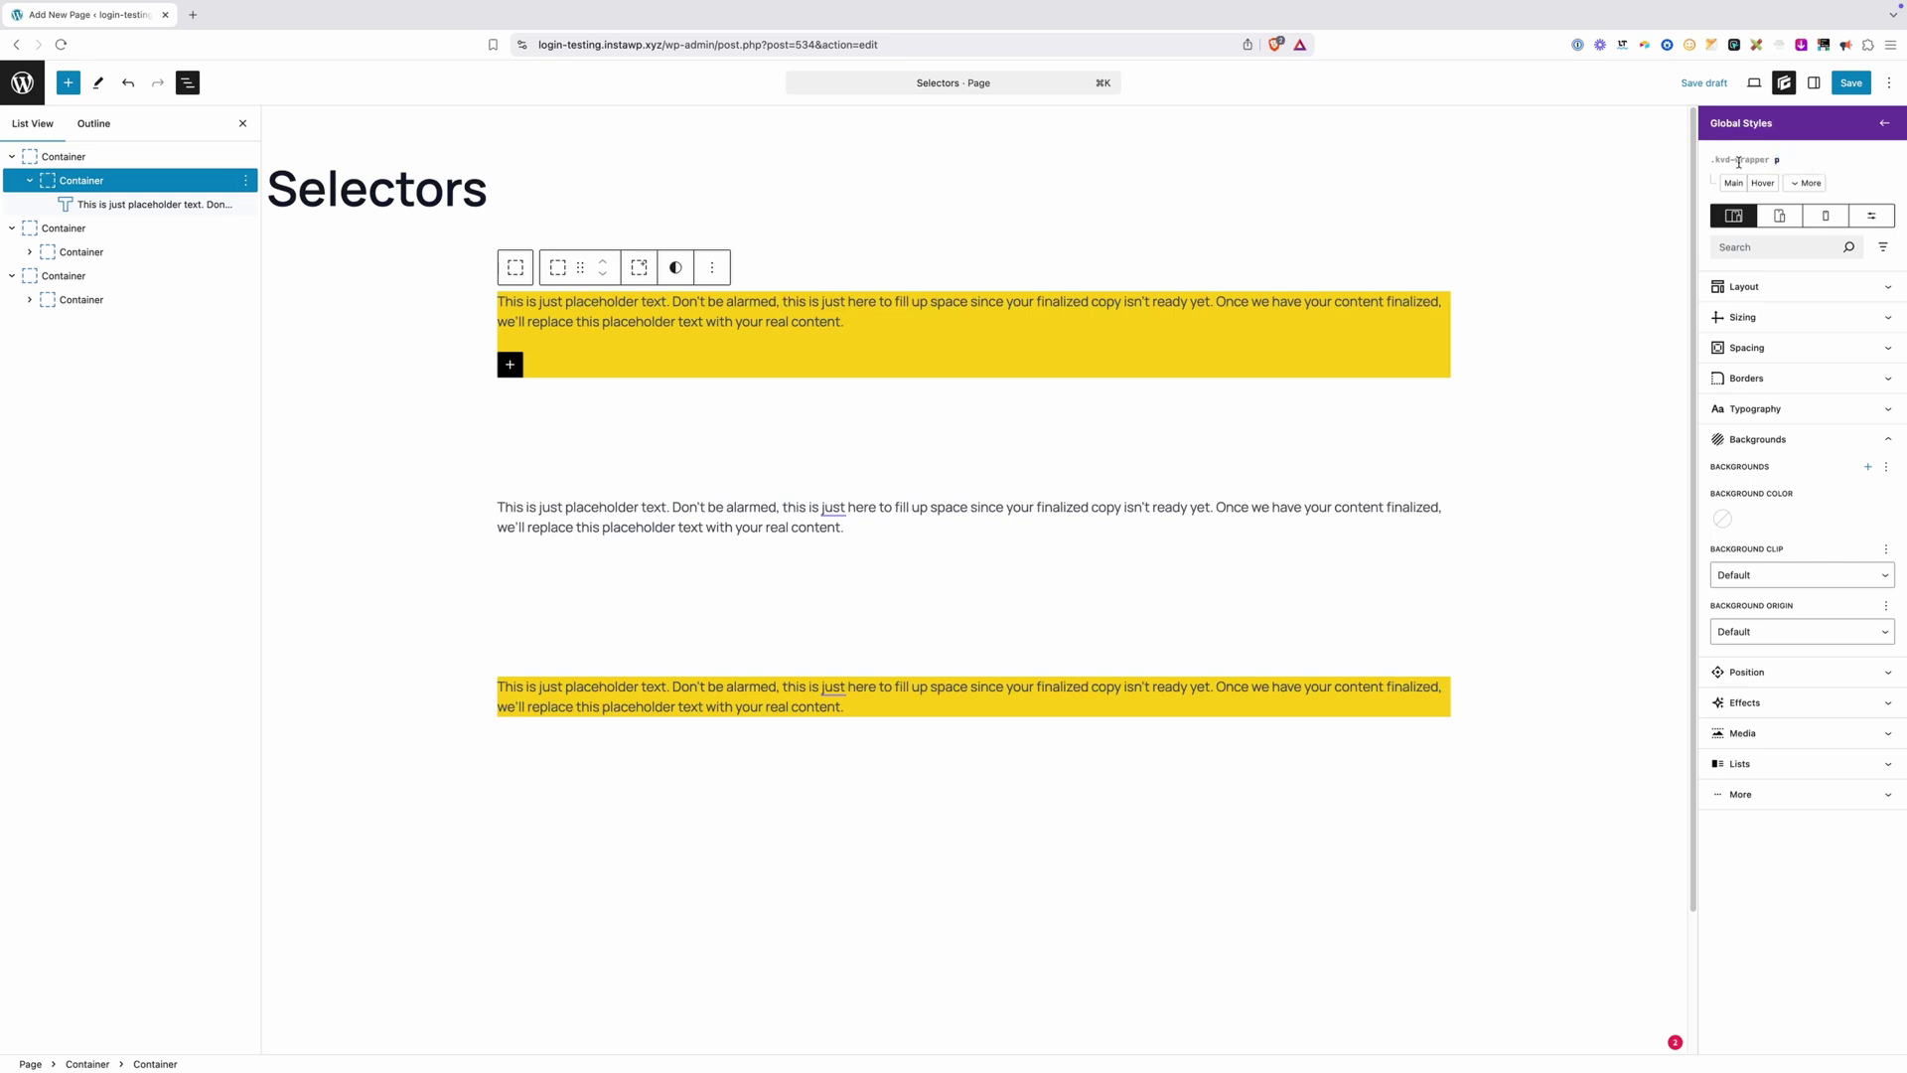
pyautogui.click(1784, 408)
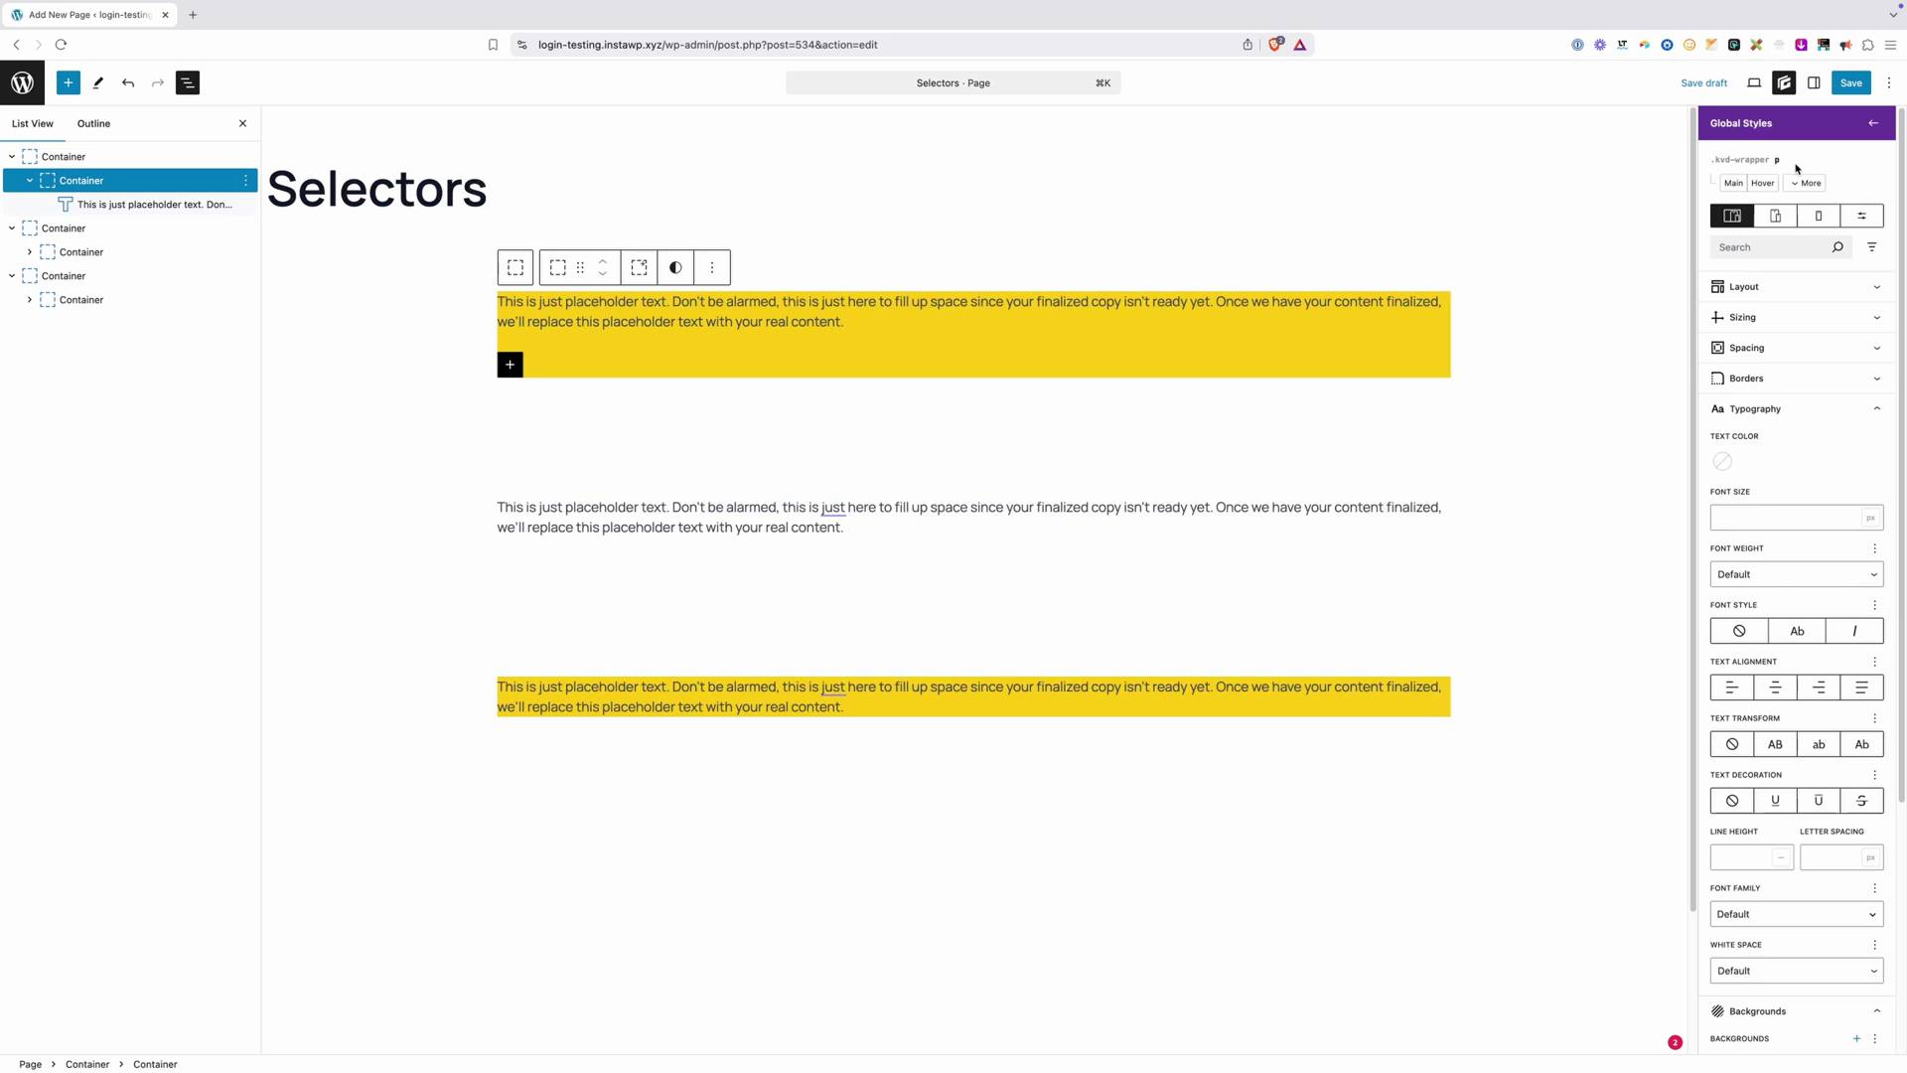
pyautogui.click(1722, 461)
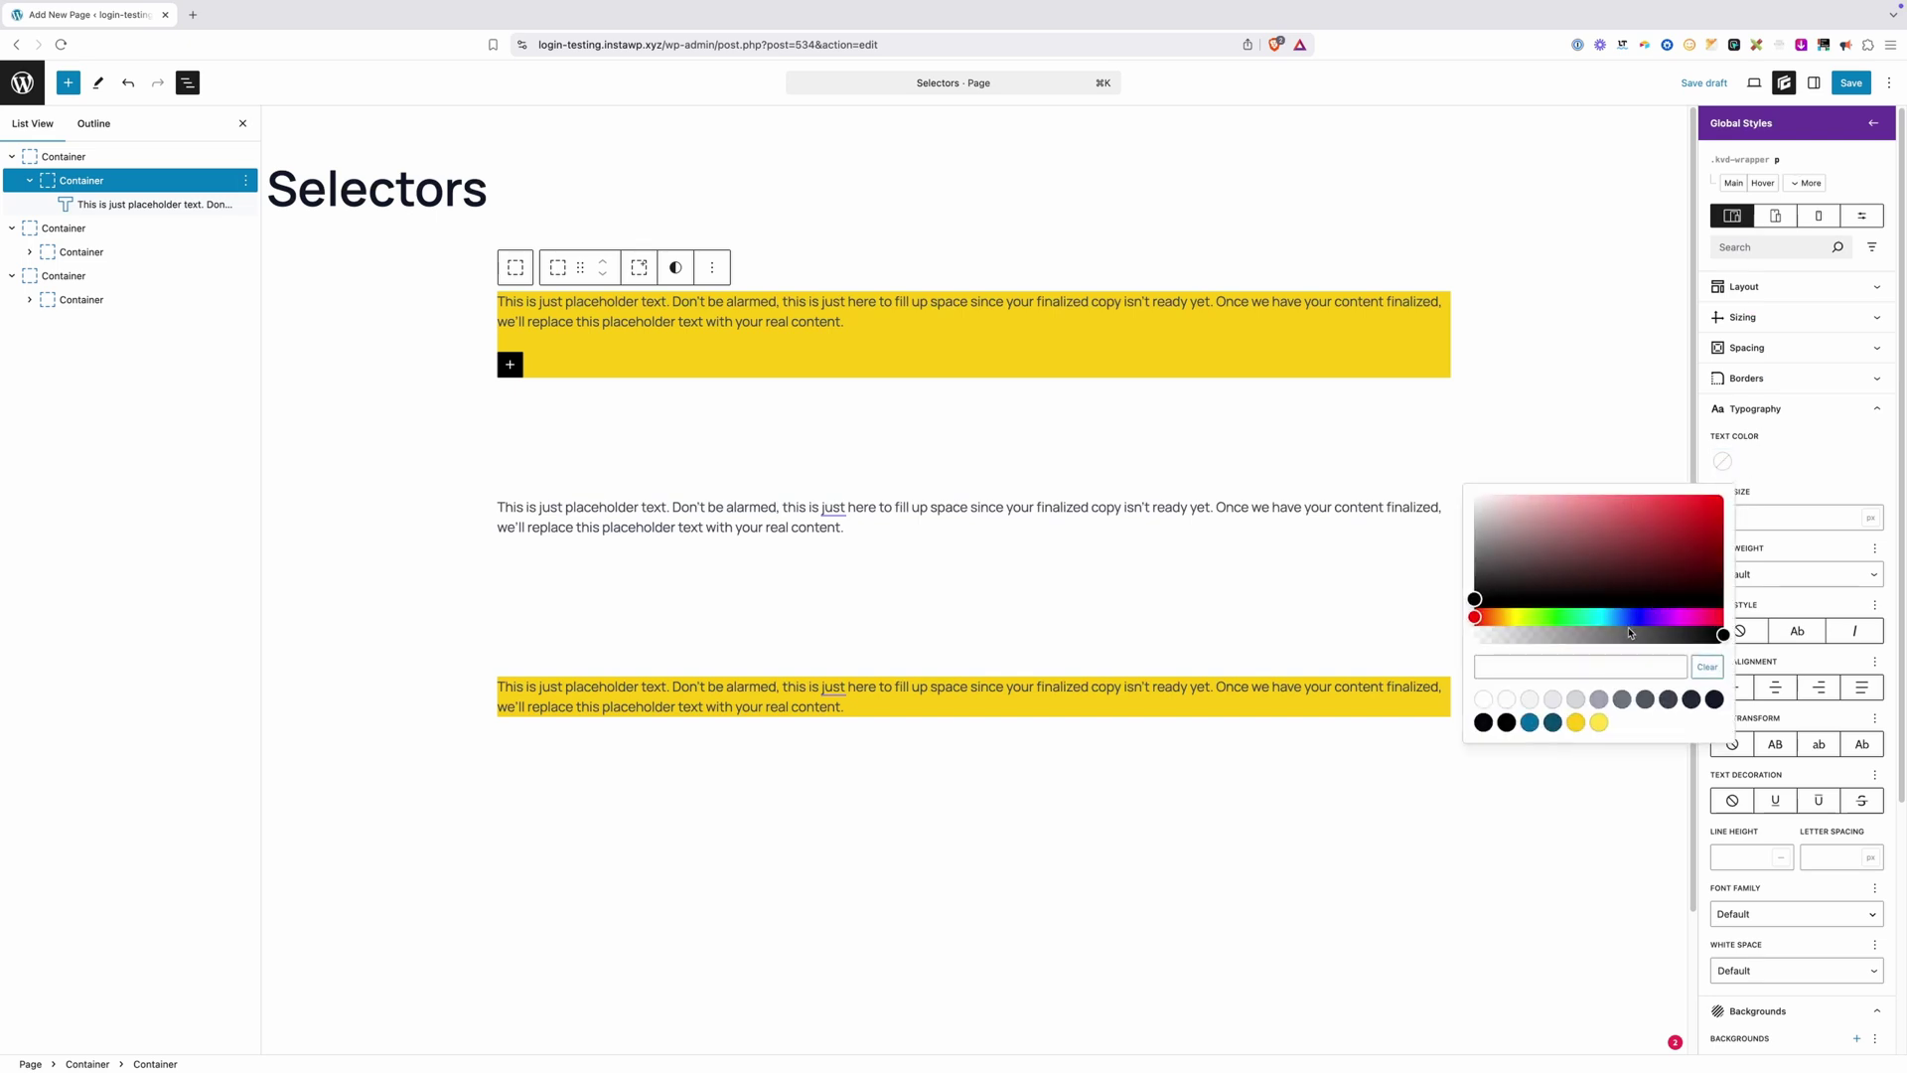
pyautogui.click(1504, 702)
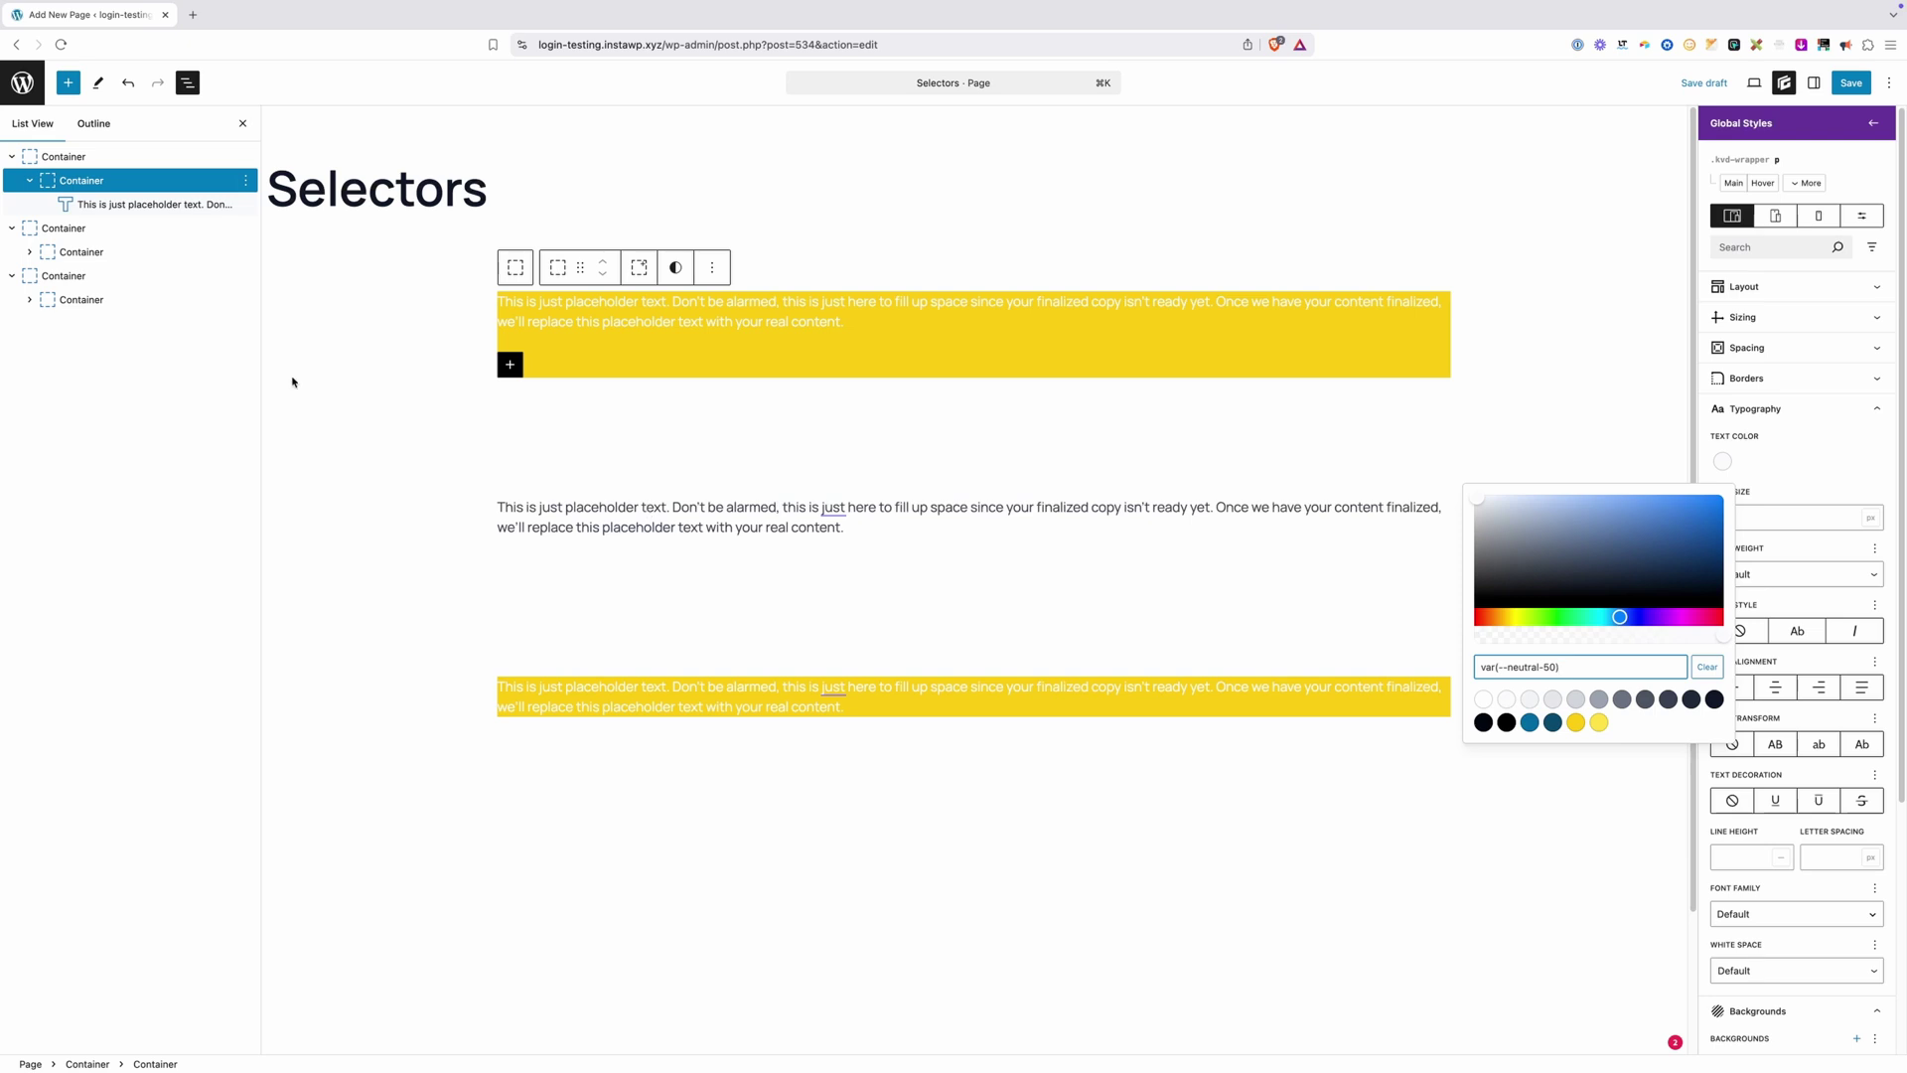
pyautogui.click(78, 253)
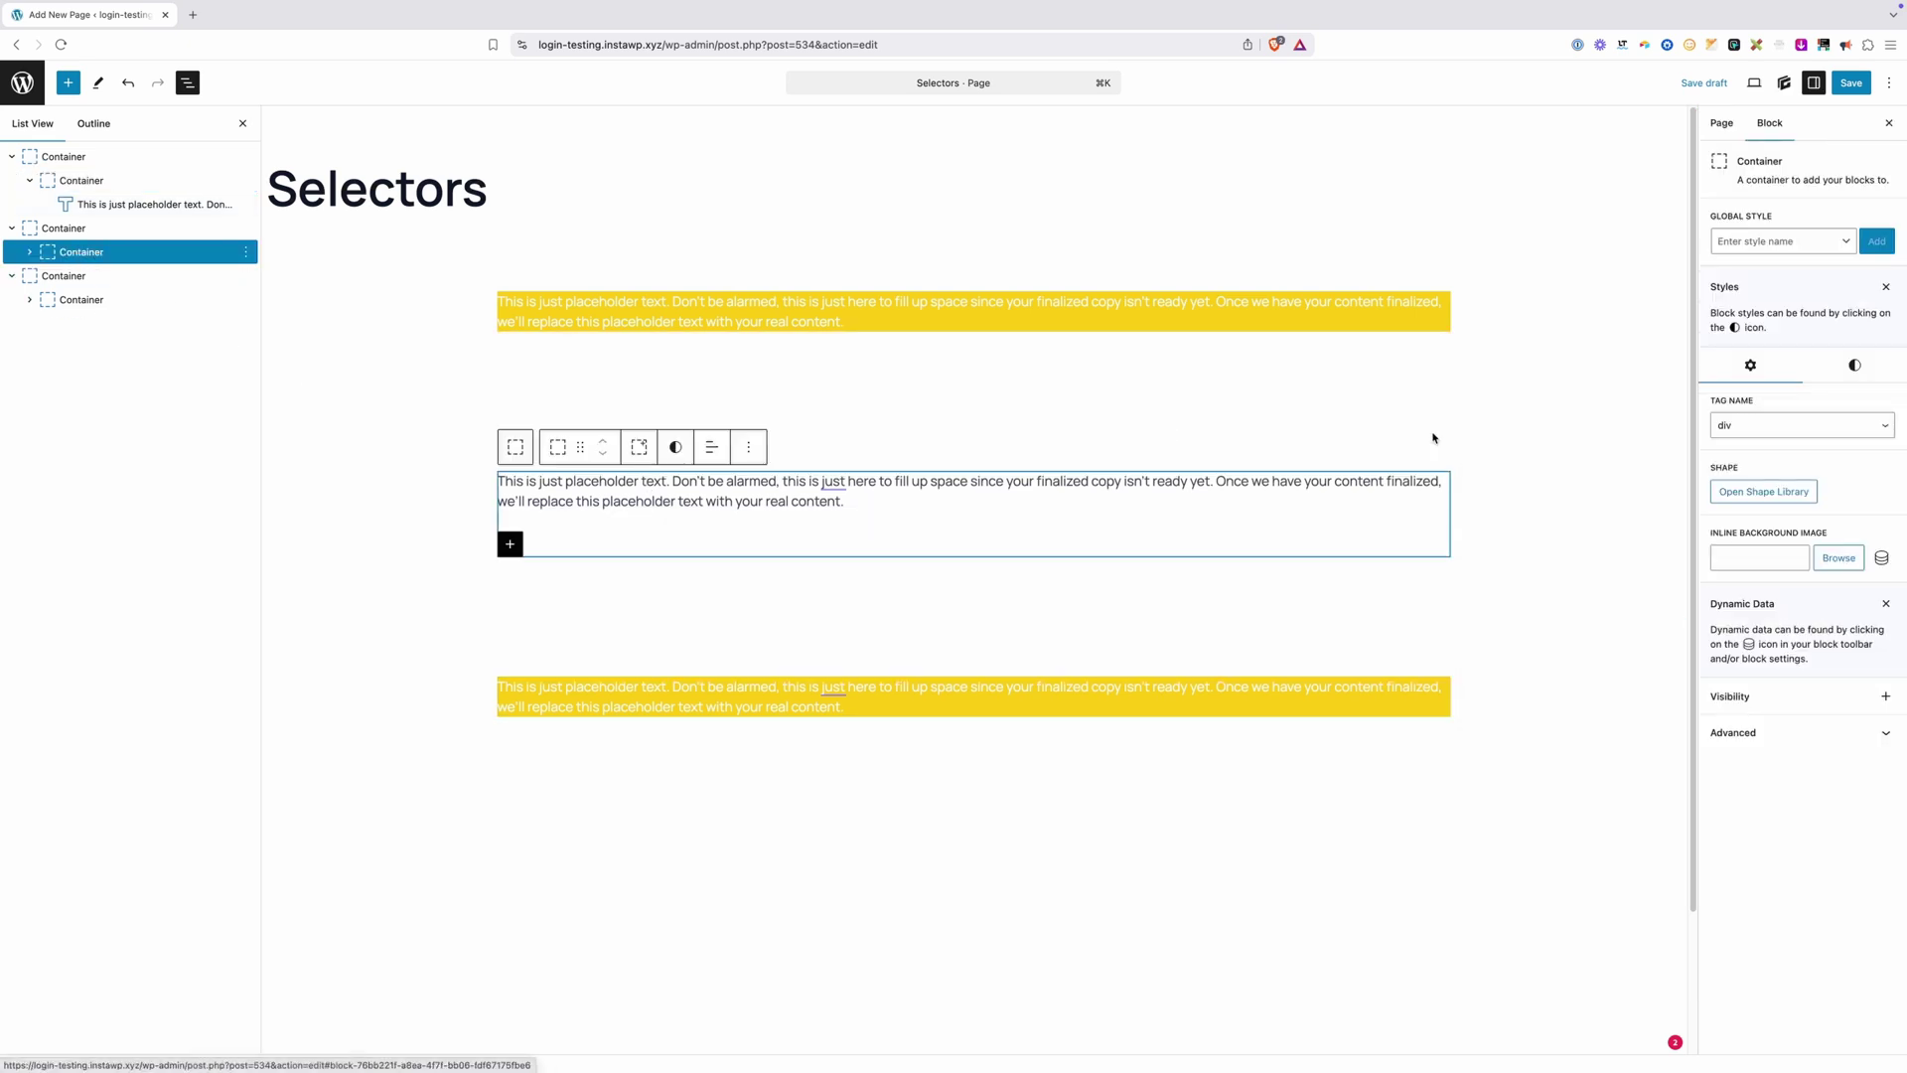
pyautogui.click(1754, 241)
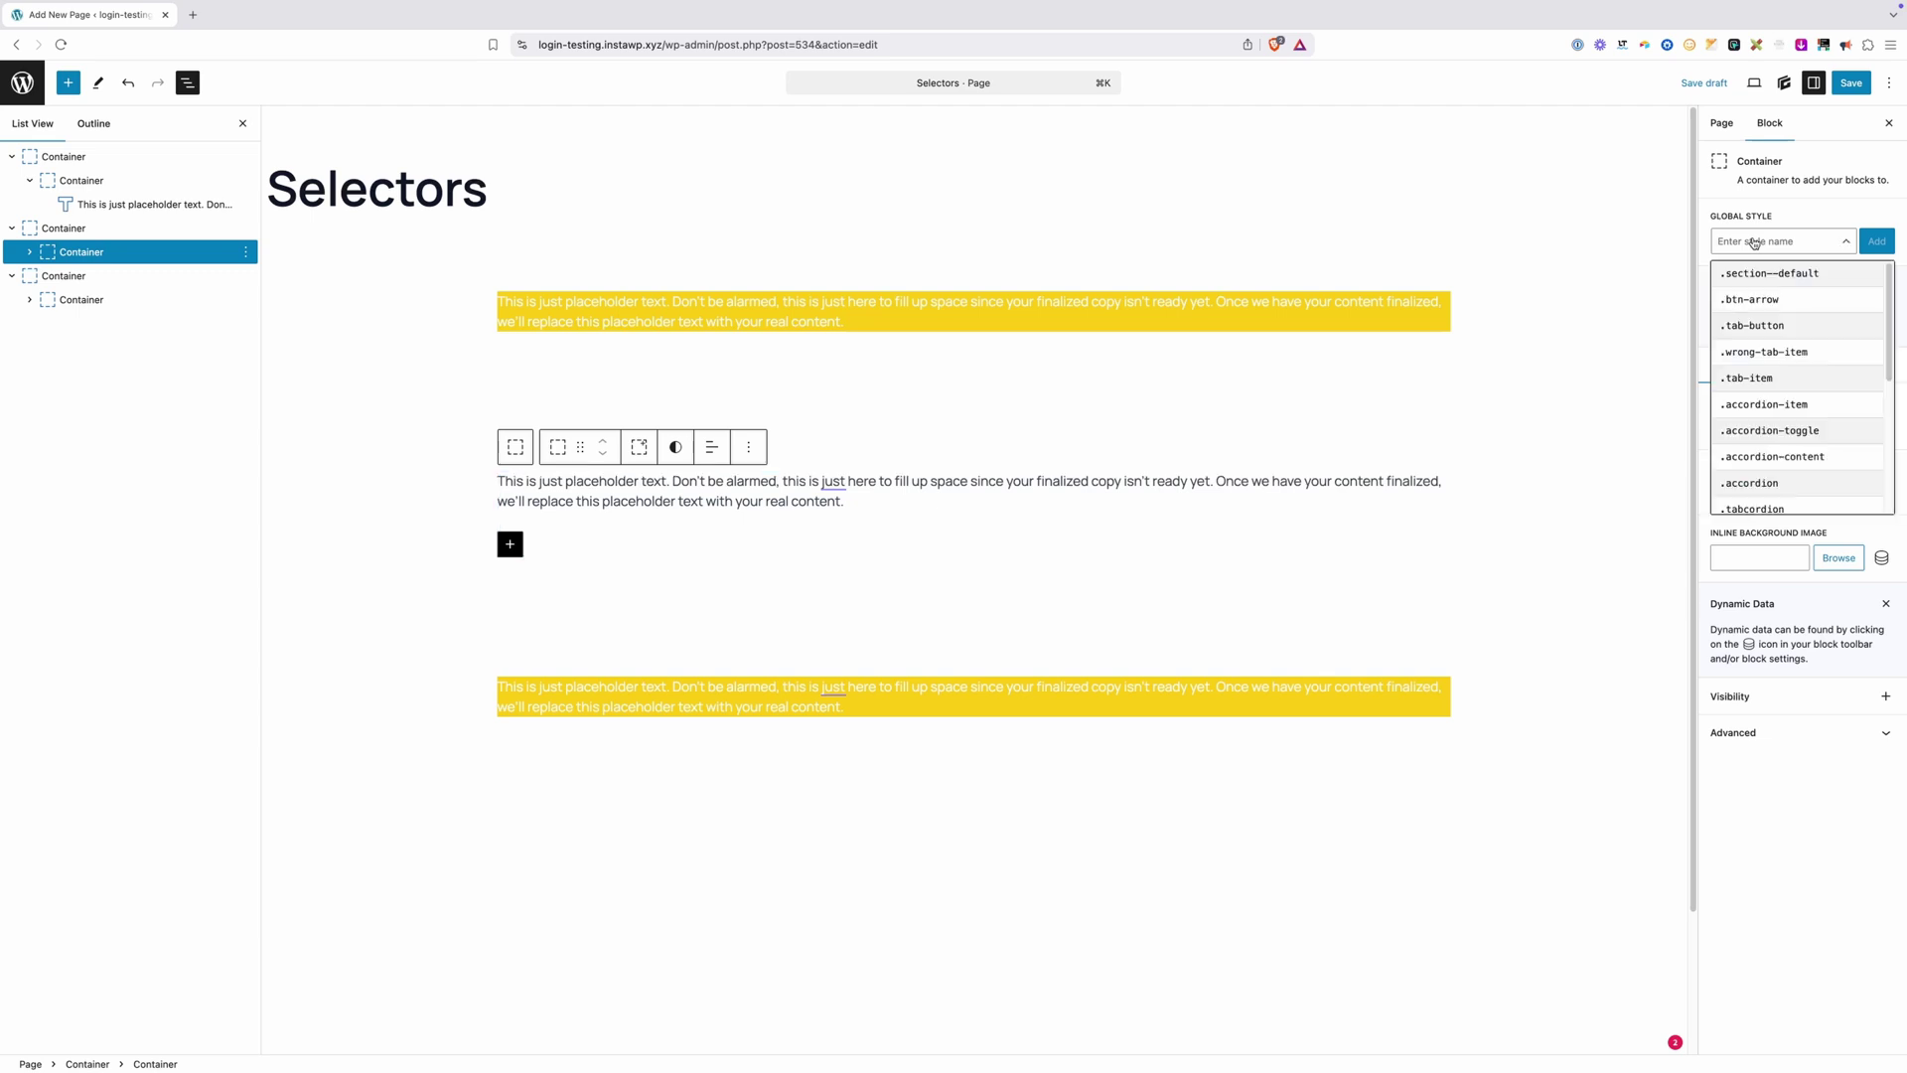
pyautogui.write('kvd')
pyautogui.click(1756, 274)
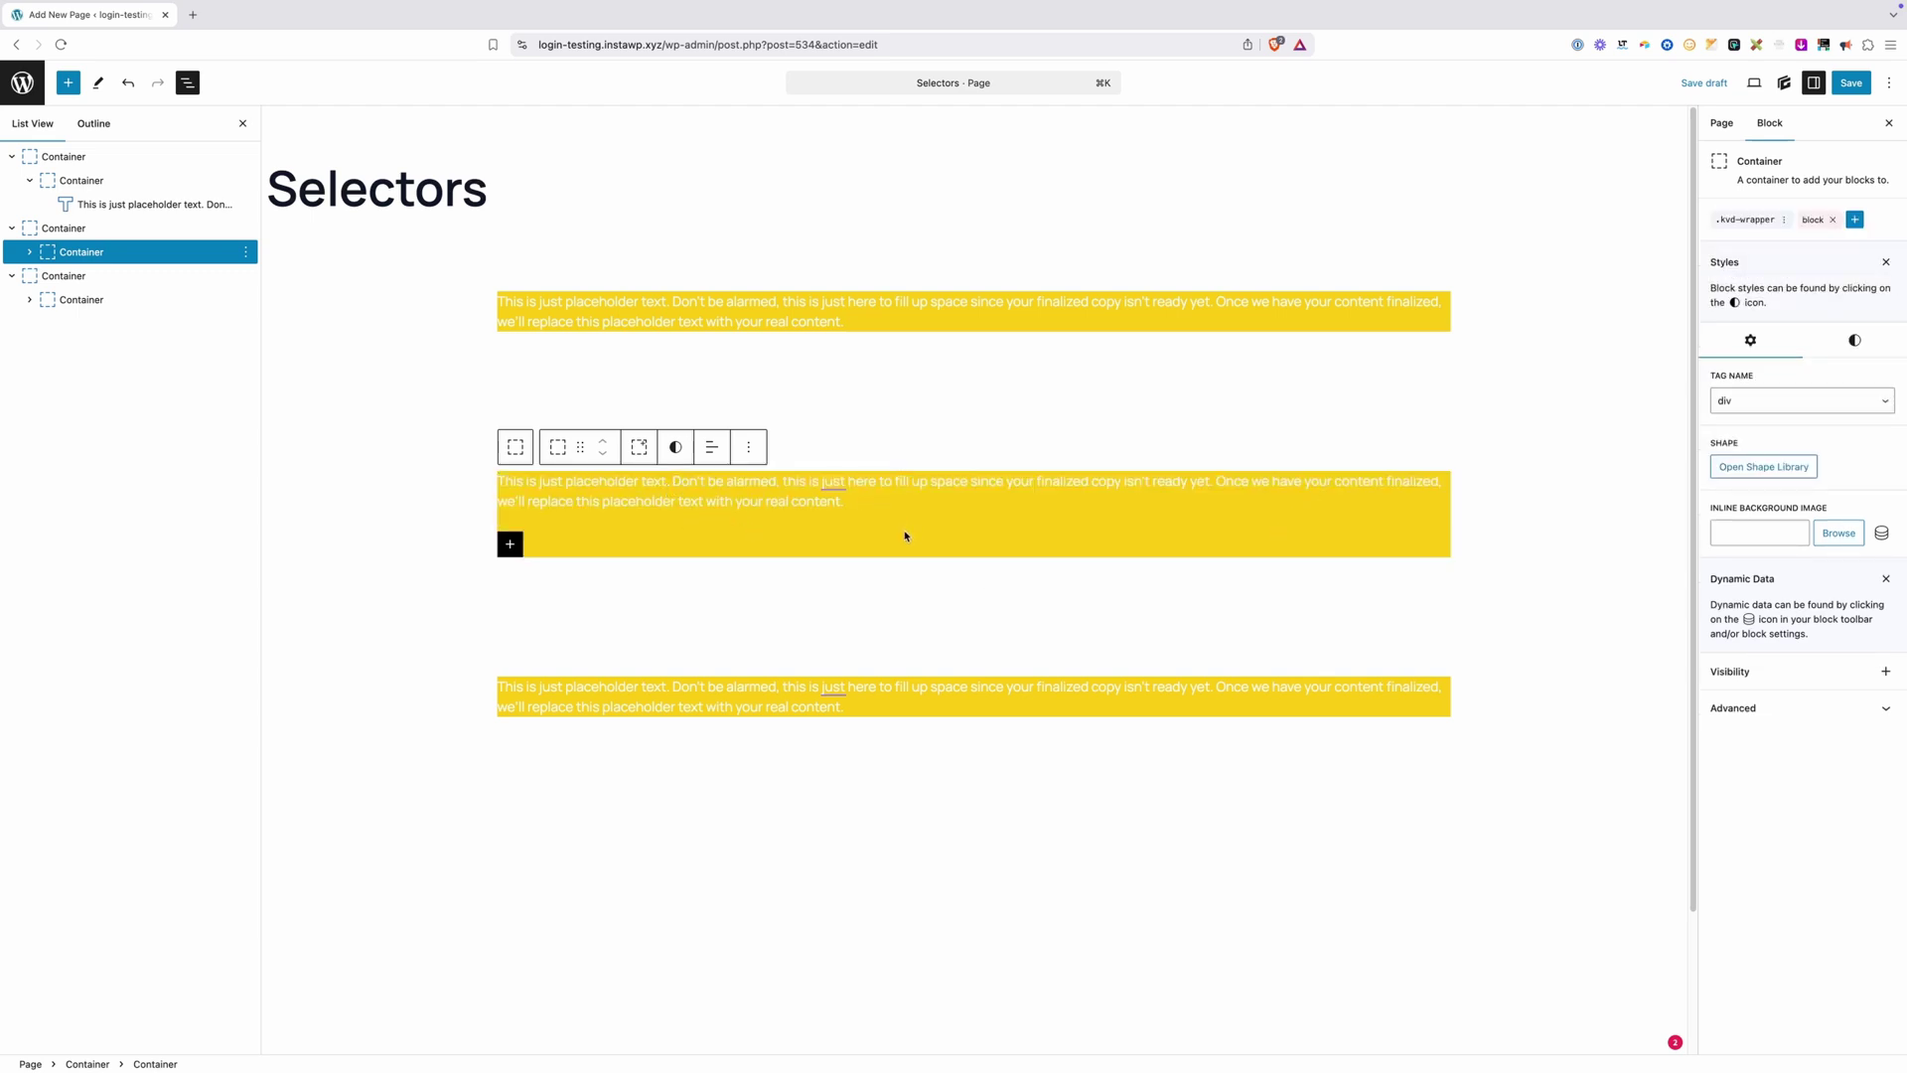
pyautogui.click(1745, 220)
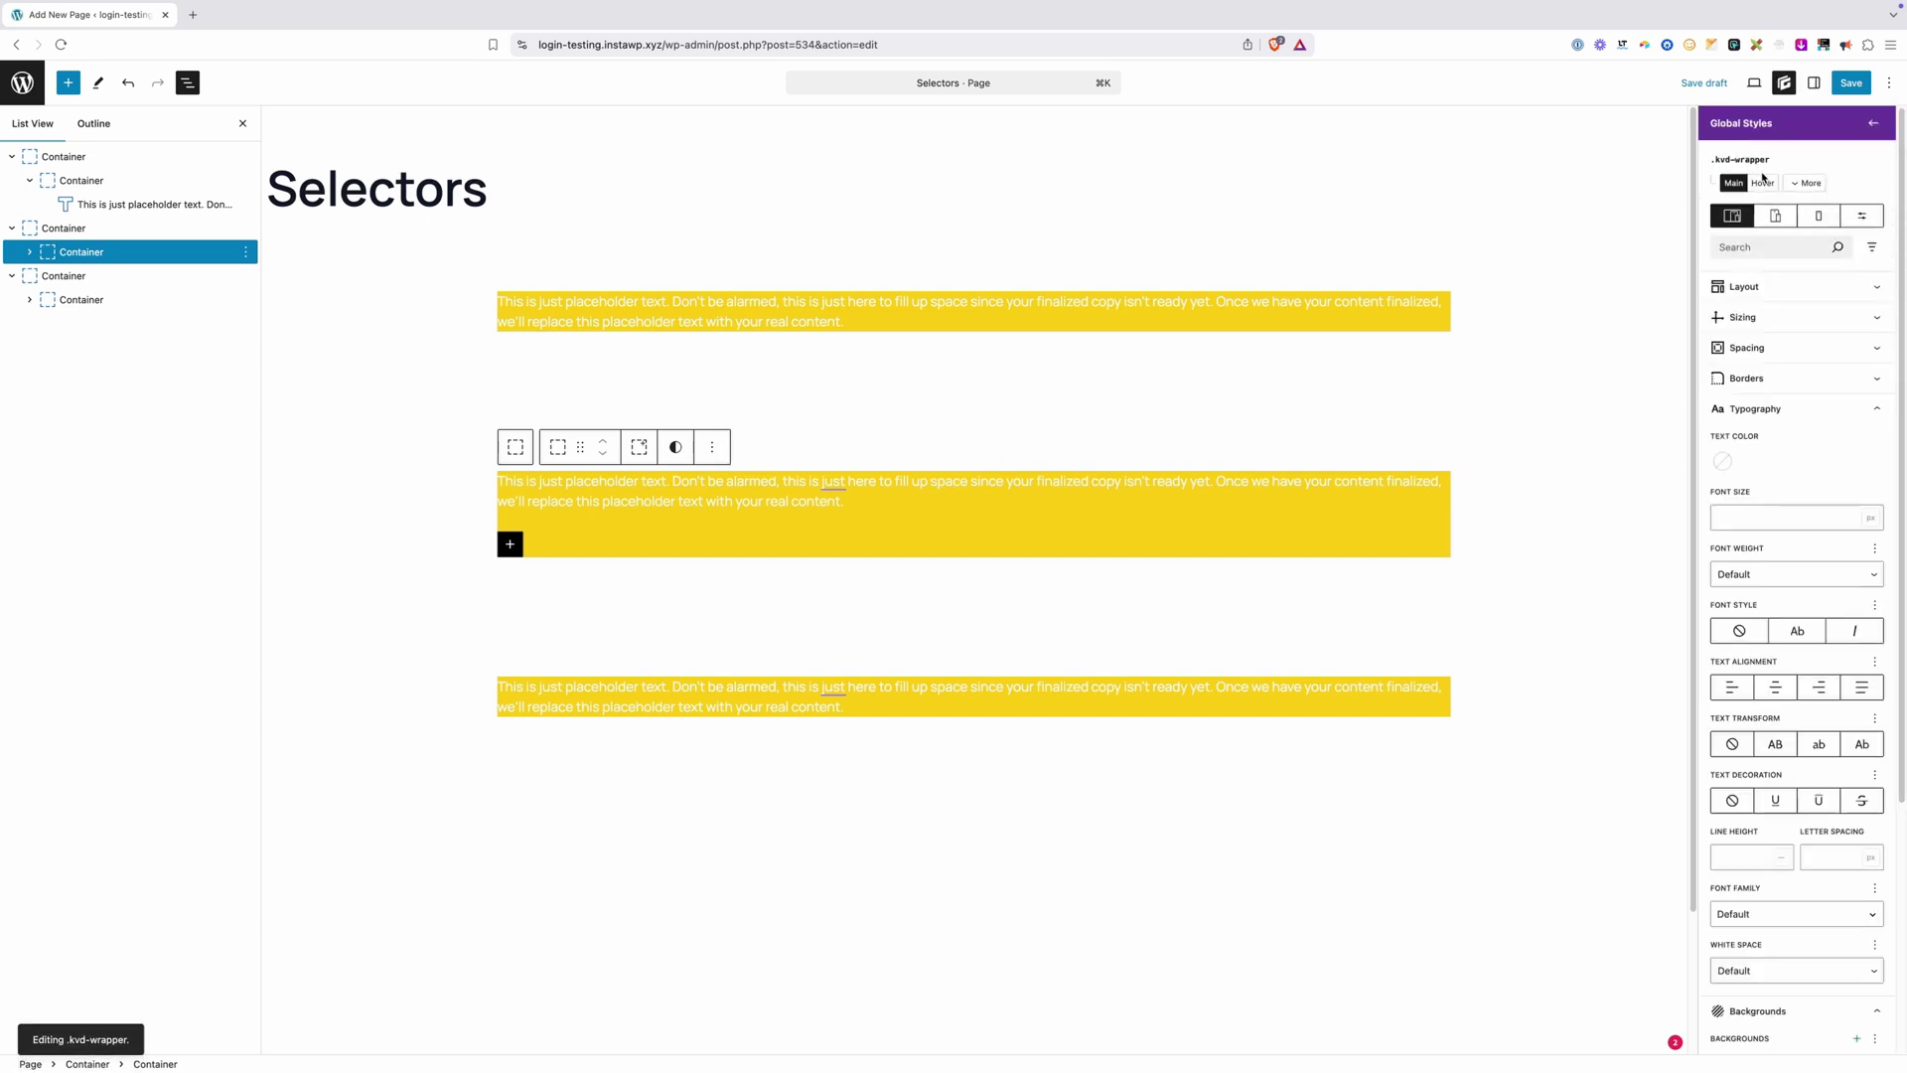
pyautogui.click(1808, 183)
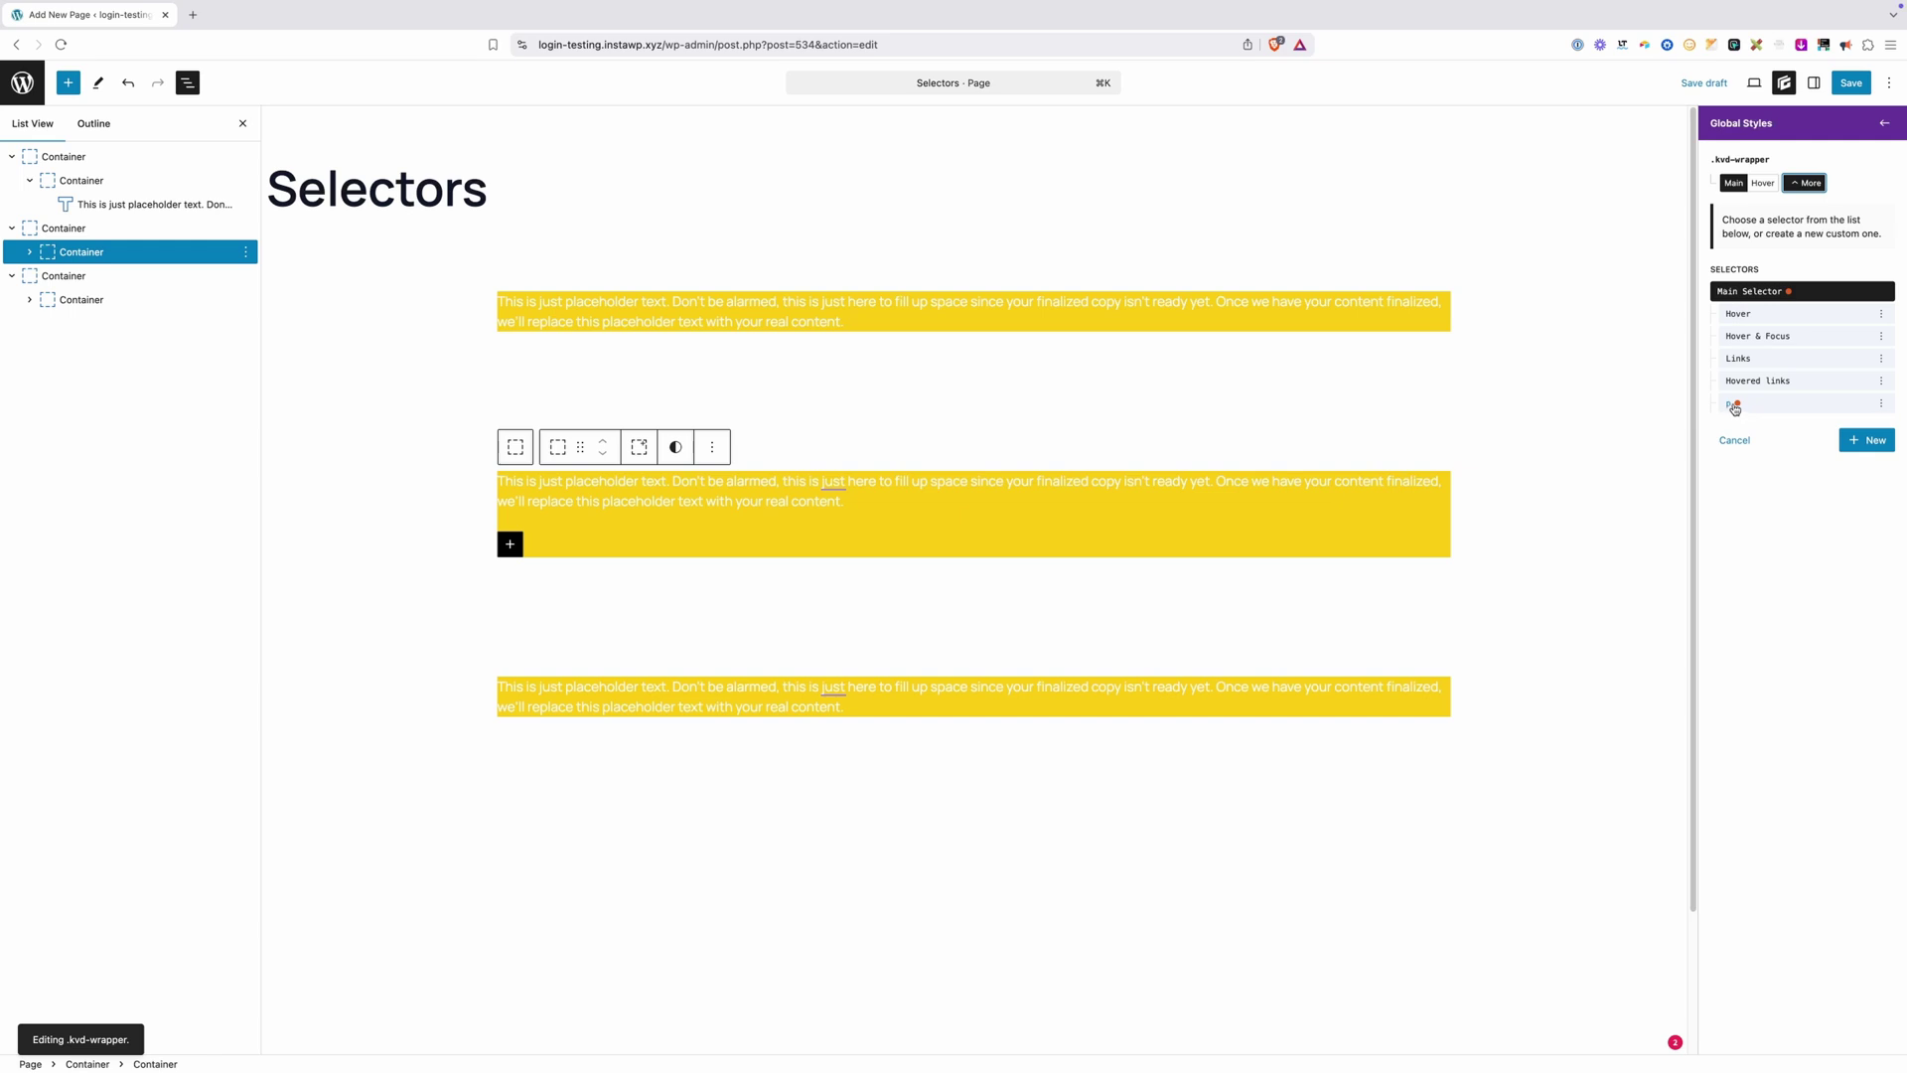
pyautogui.click(1734, 440)
pyautogui.click(1740, 266)
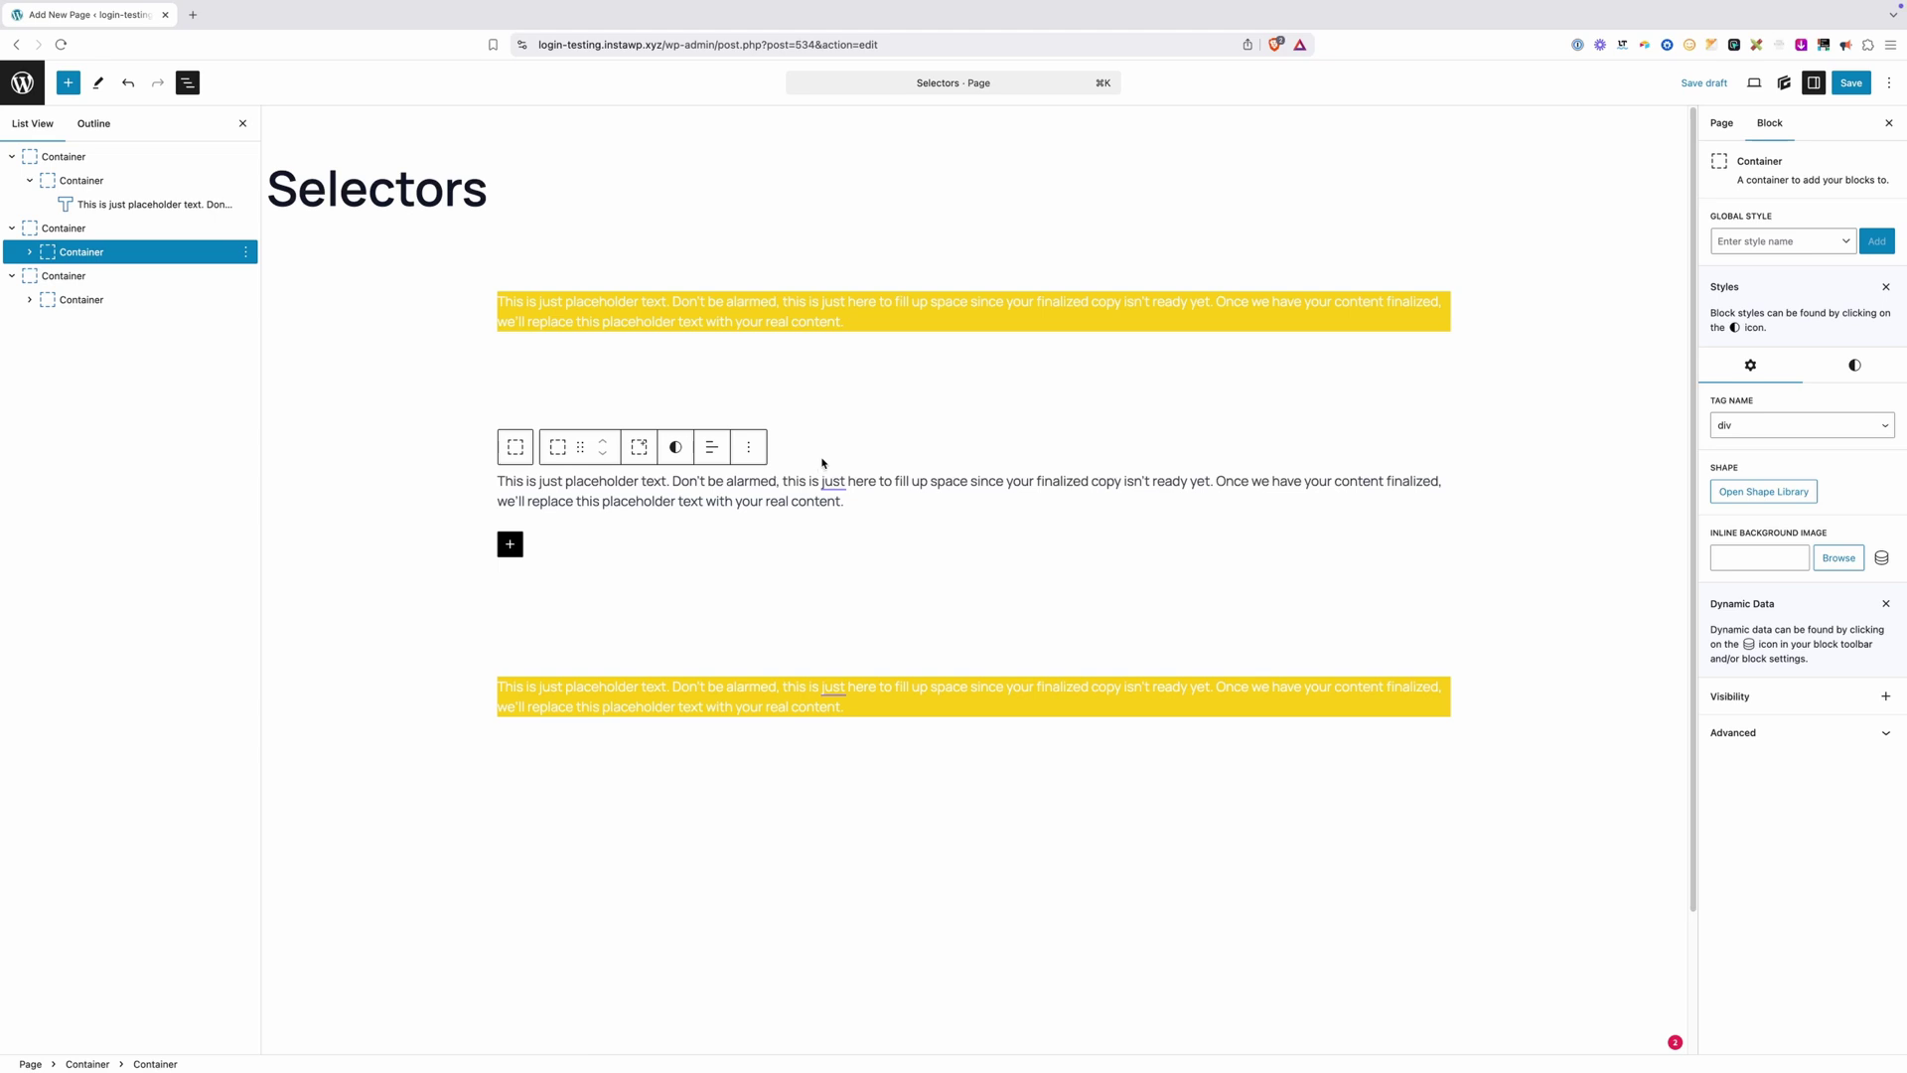
# Add a compound selector '&:hover' to the .kvd-wrapper style from the top inner Container.
pyautogui.click(81, 180)
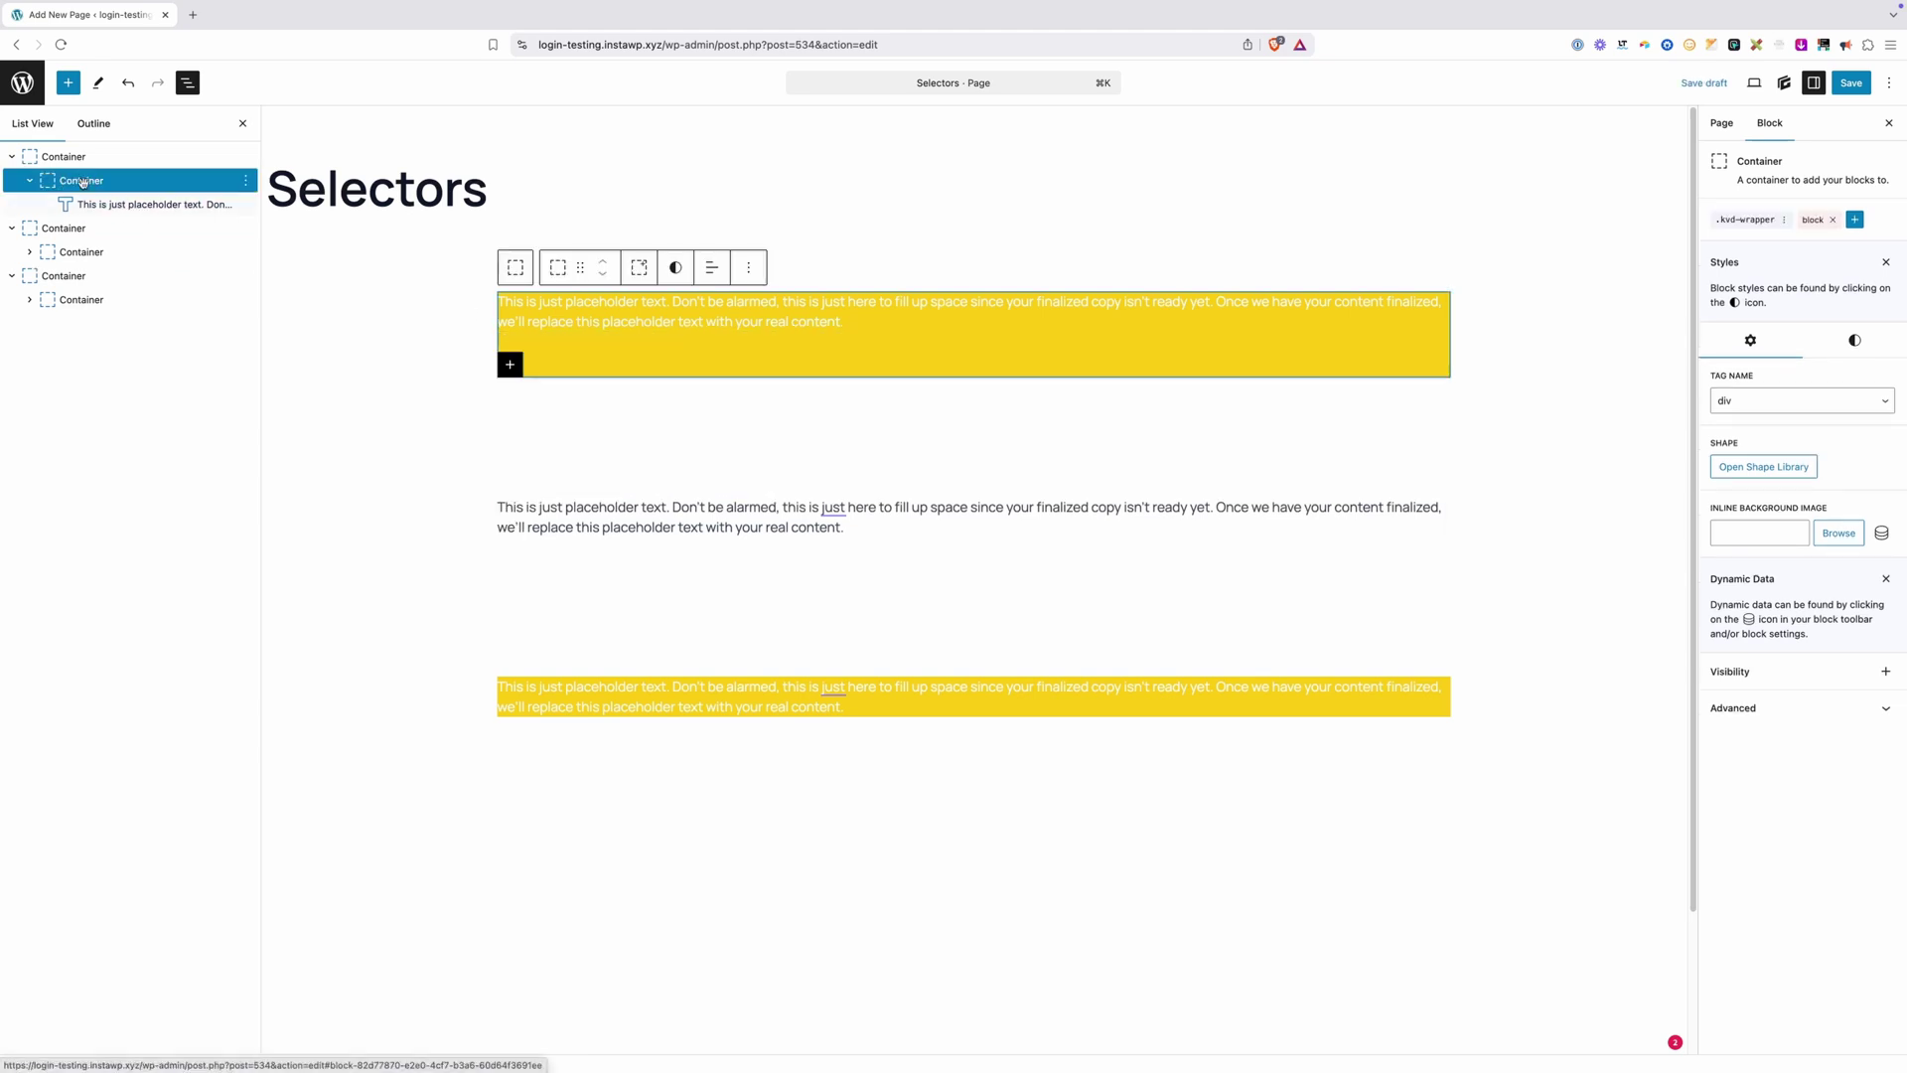
pyautogui.click(1737, 222)
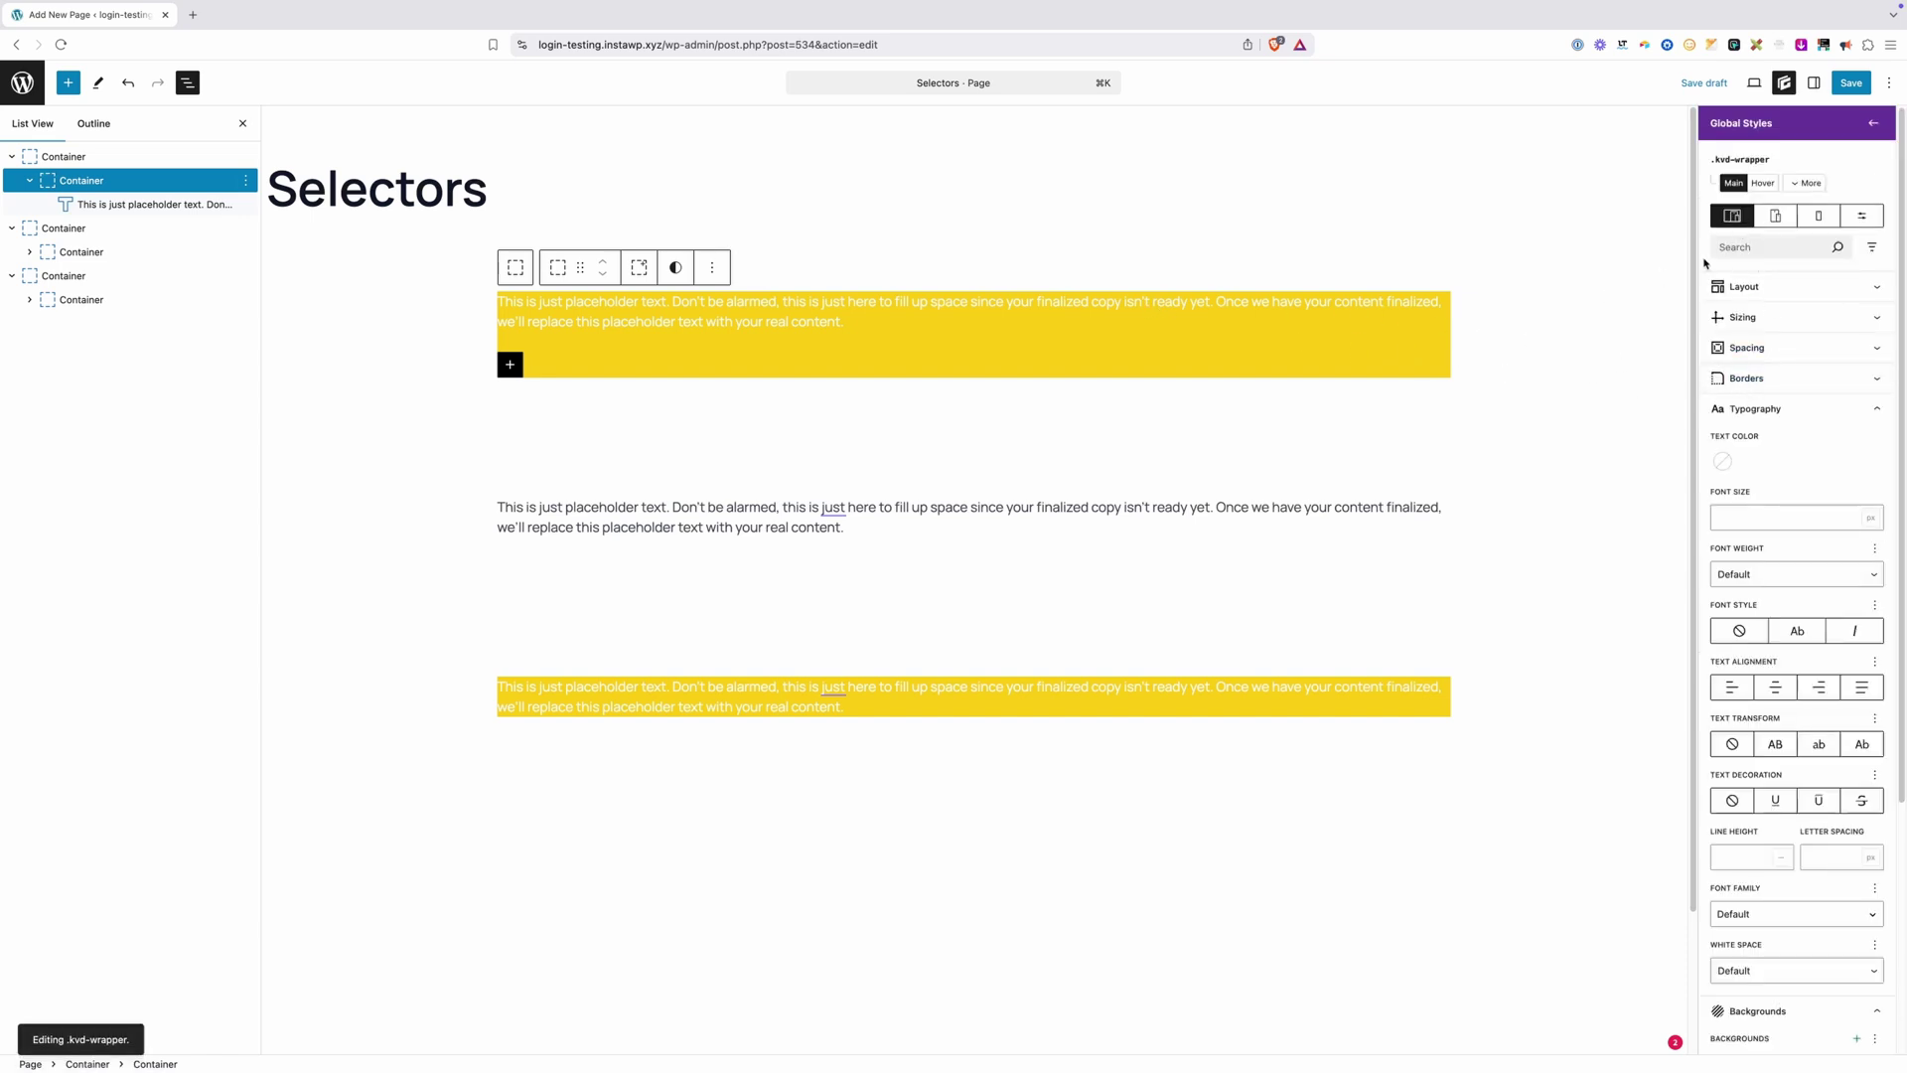
pyautogui.click(1810, 183)
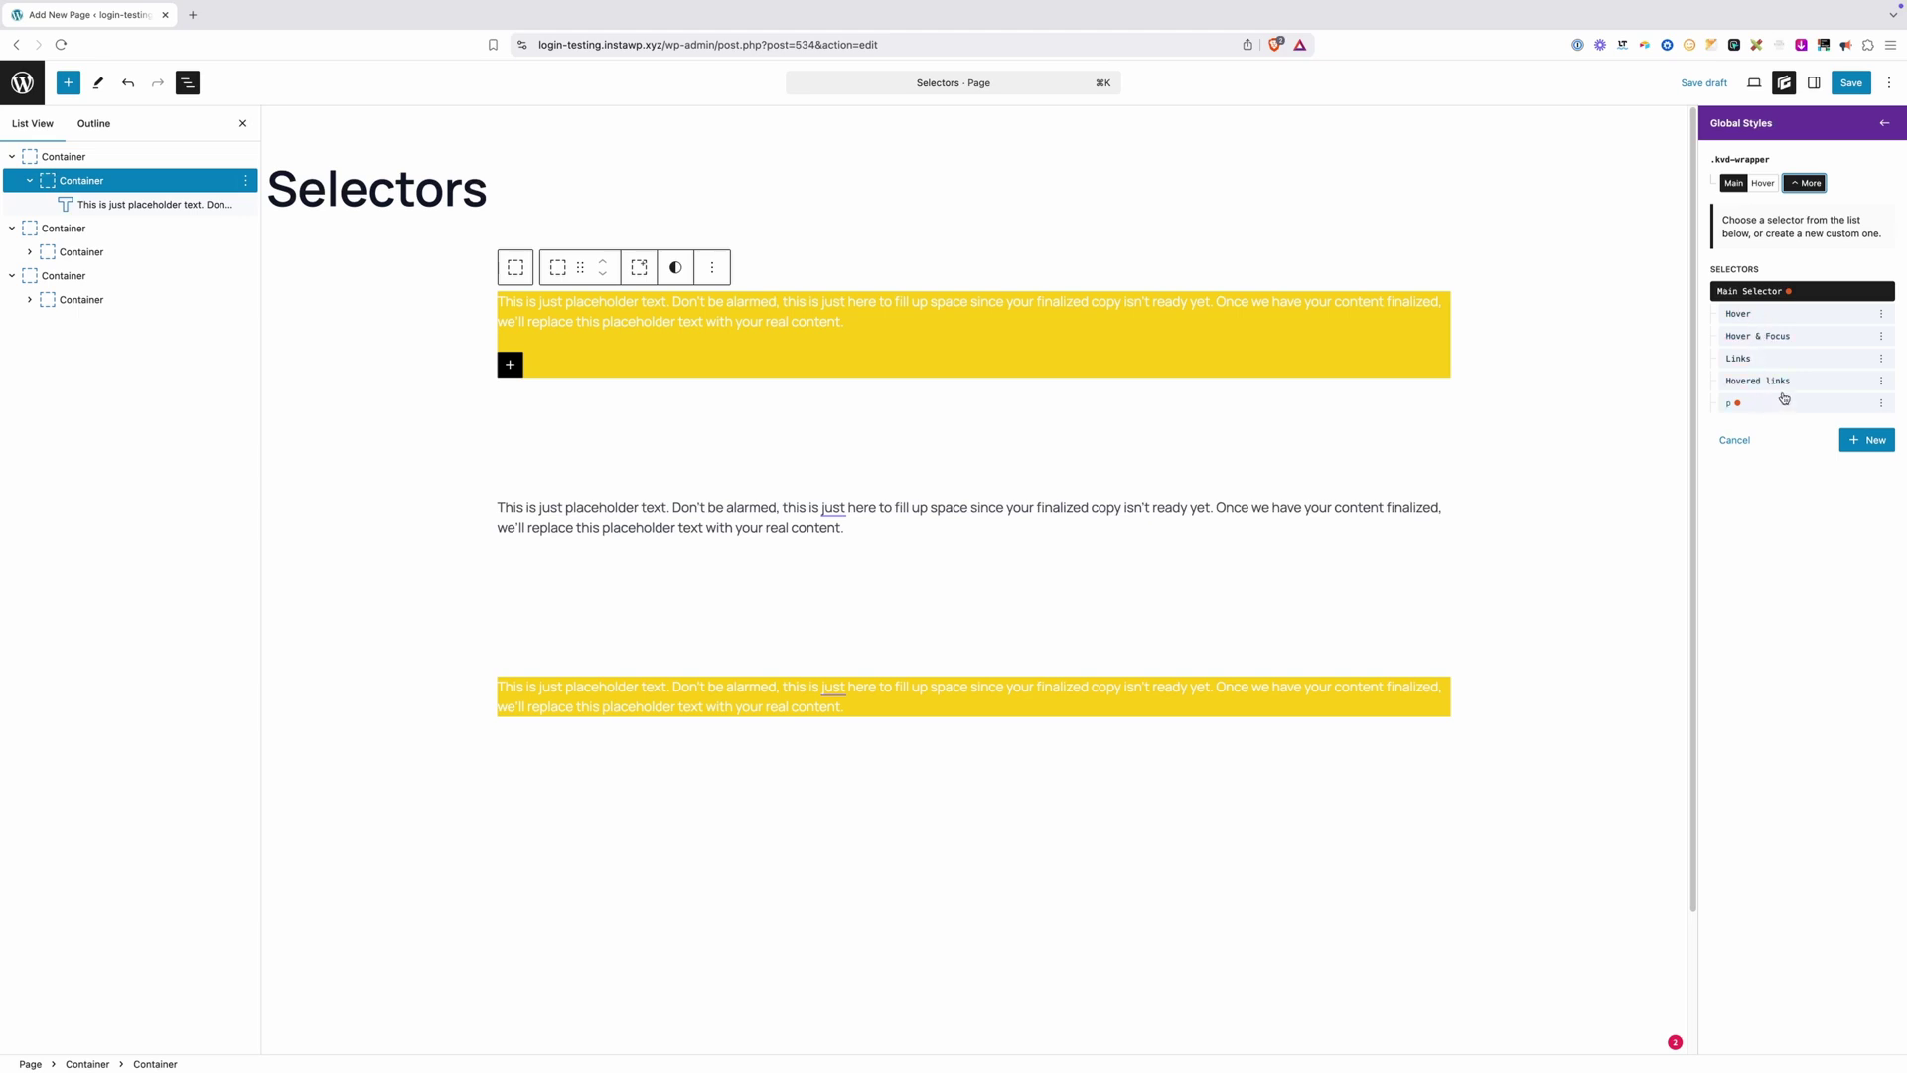
pyautogui.click(1857, 441)
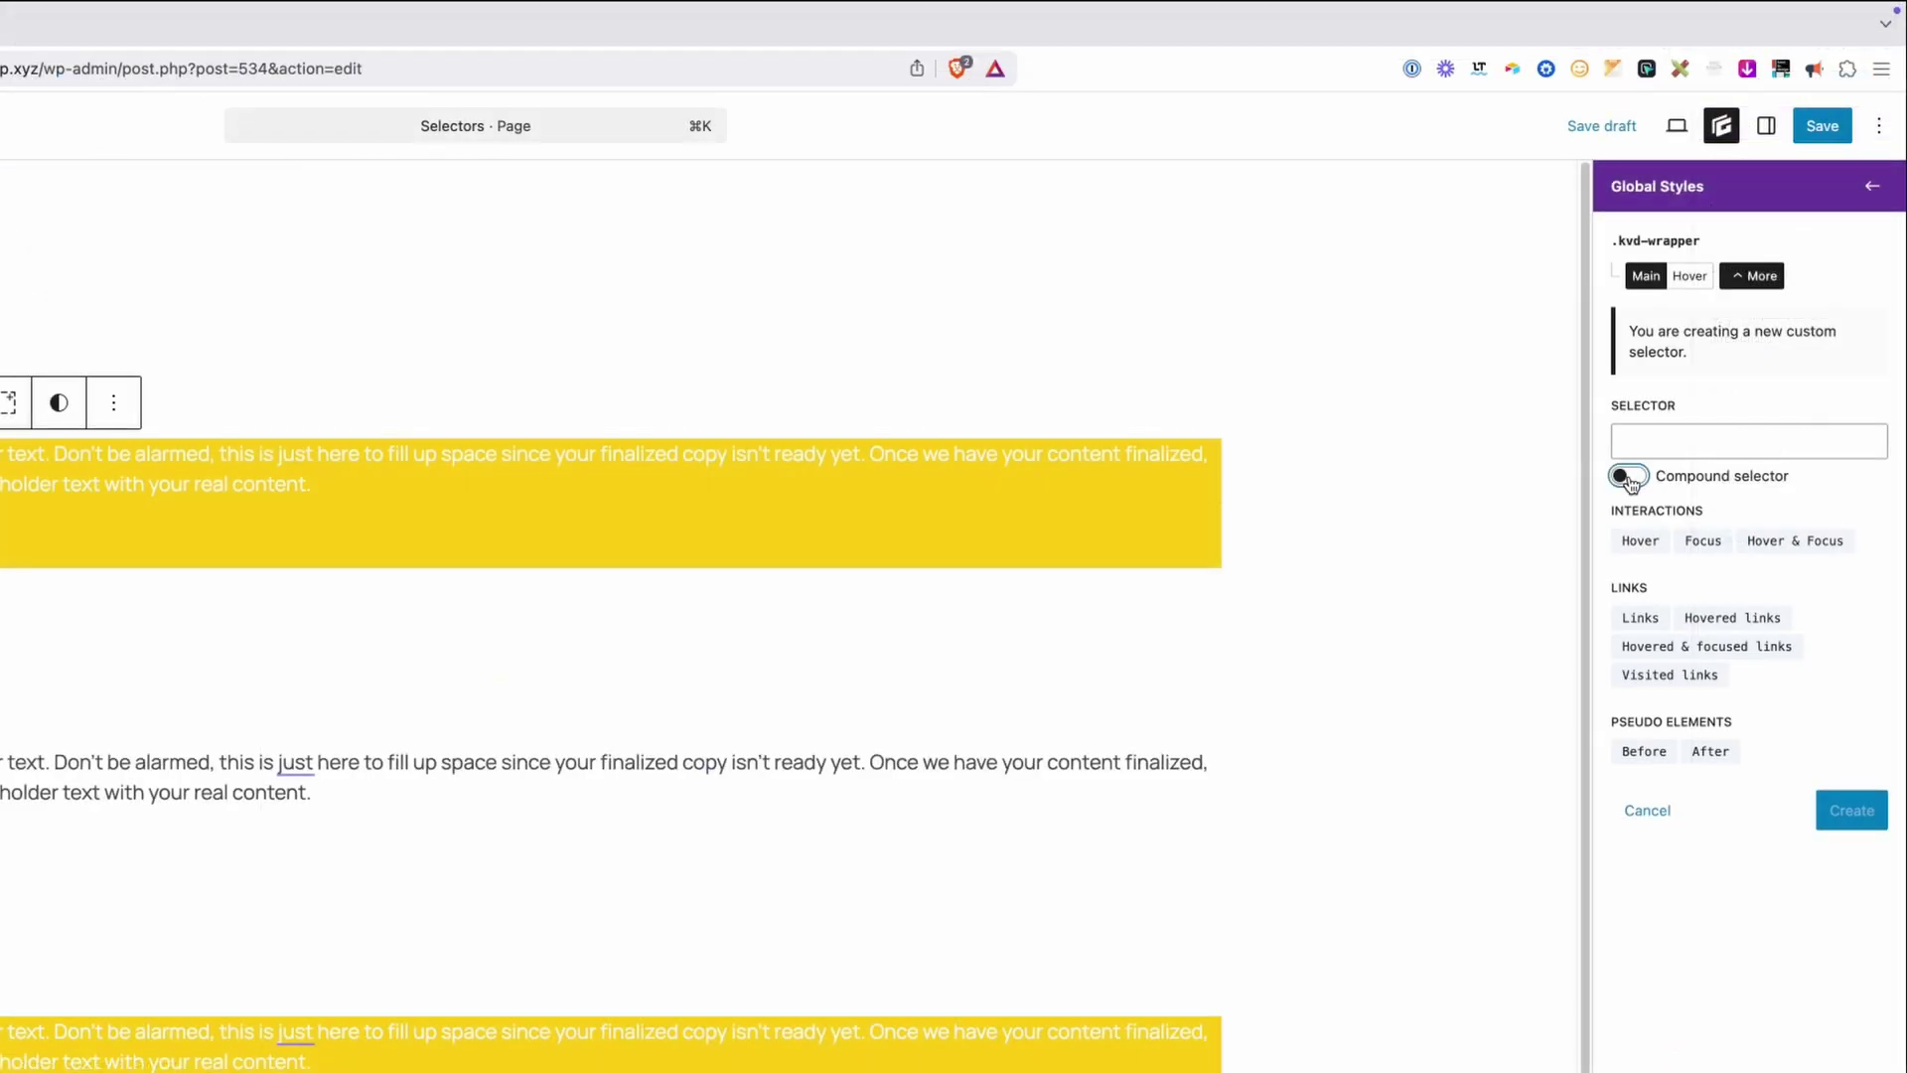
pyautogui.click(1627, 477)
pyautogui.click(1627, 444)
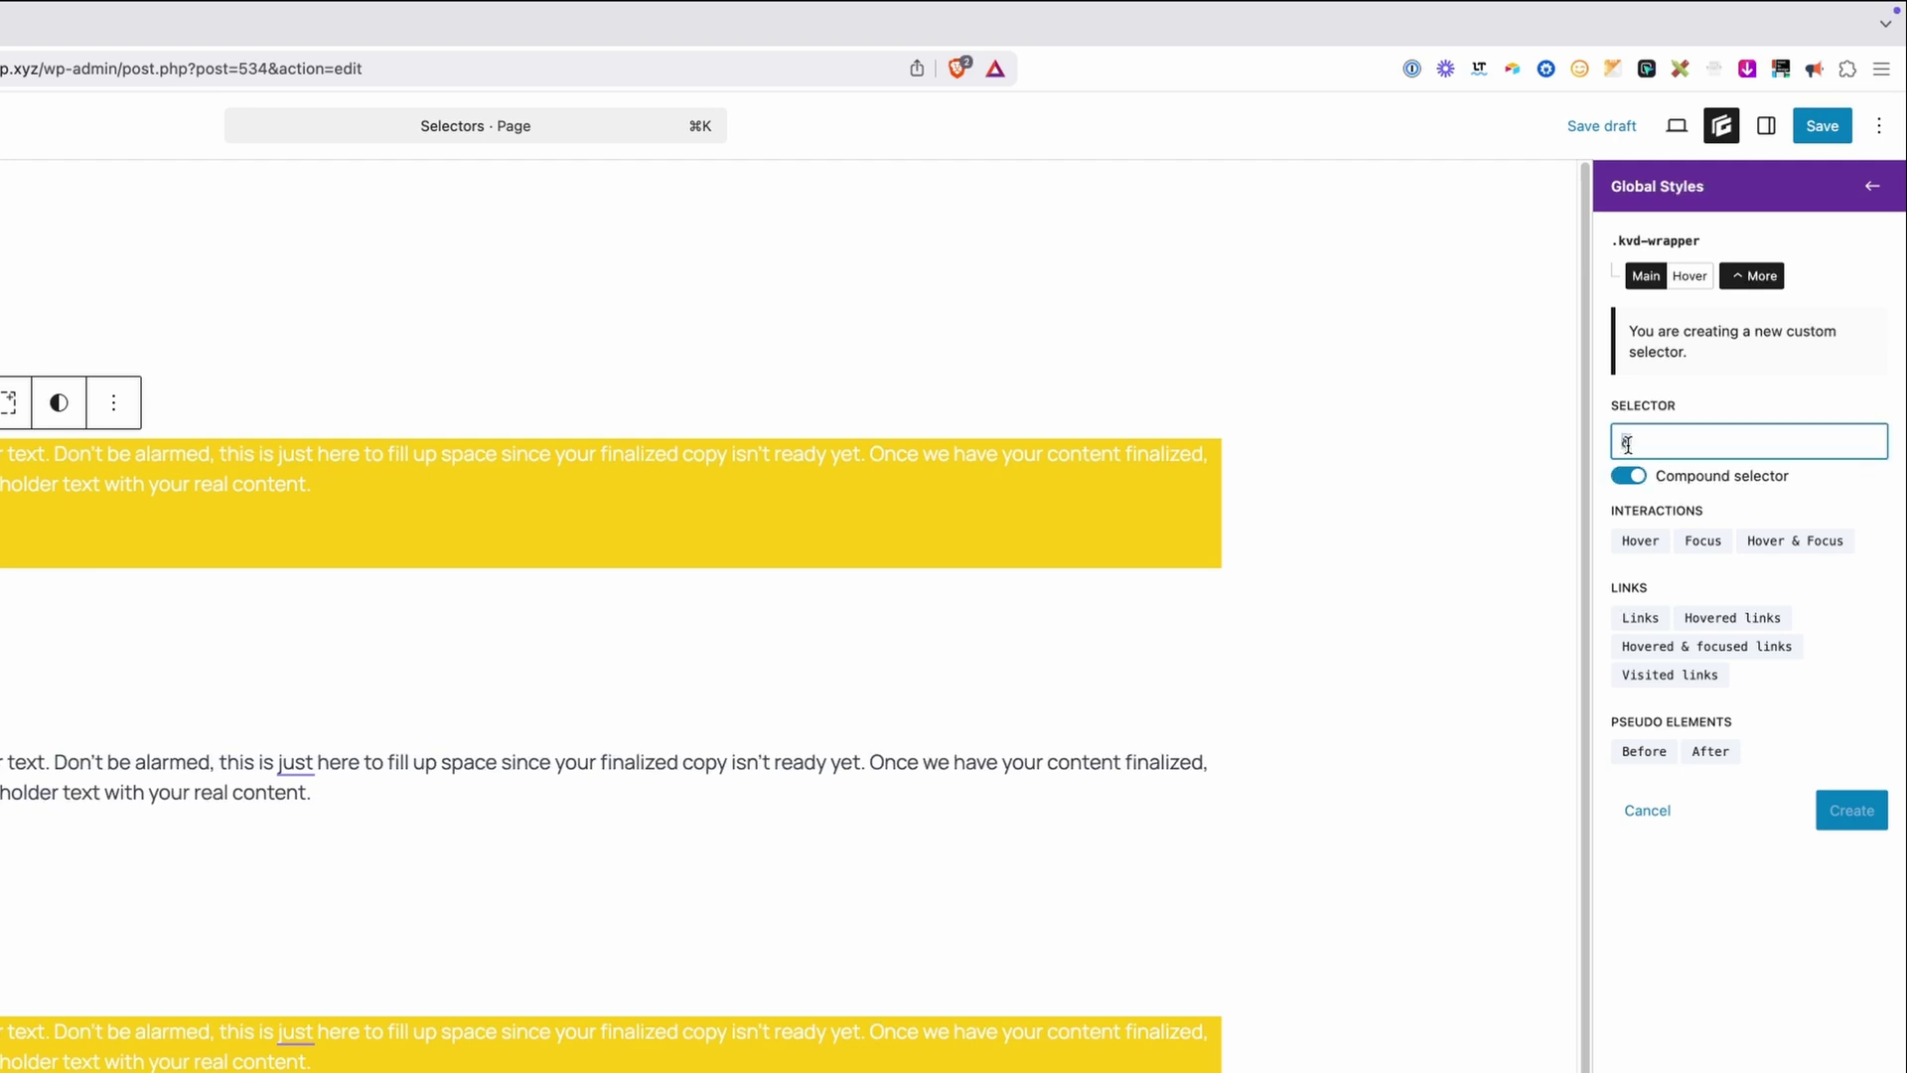
pyautogui.doubleClick(1635, 444)
pyautogui.write('&:hover')
pyautogui.click(1850, 814)
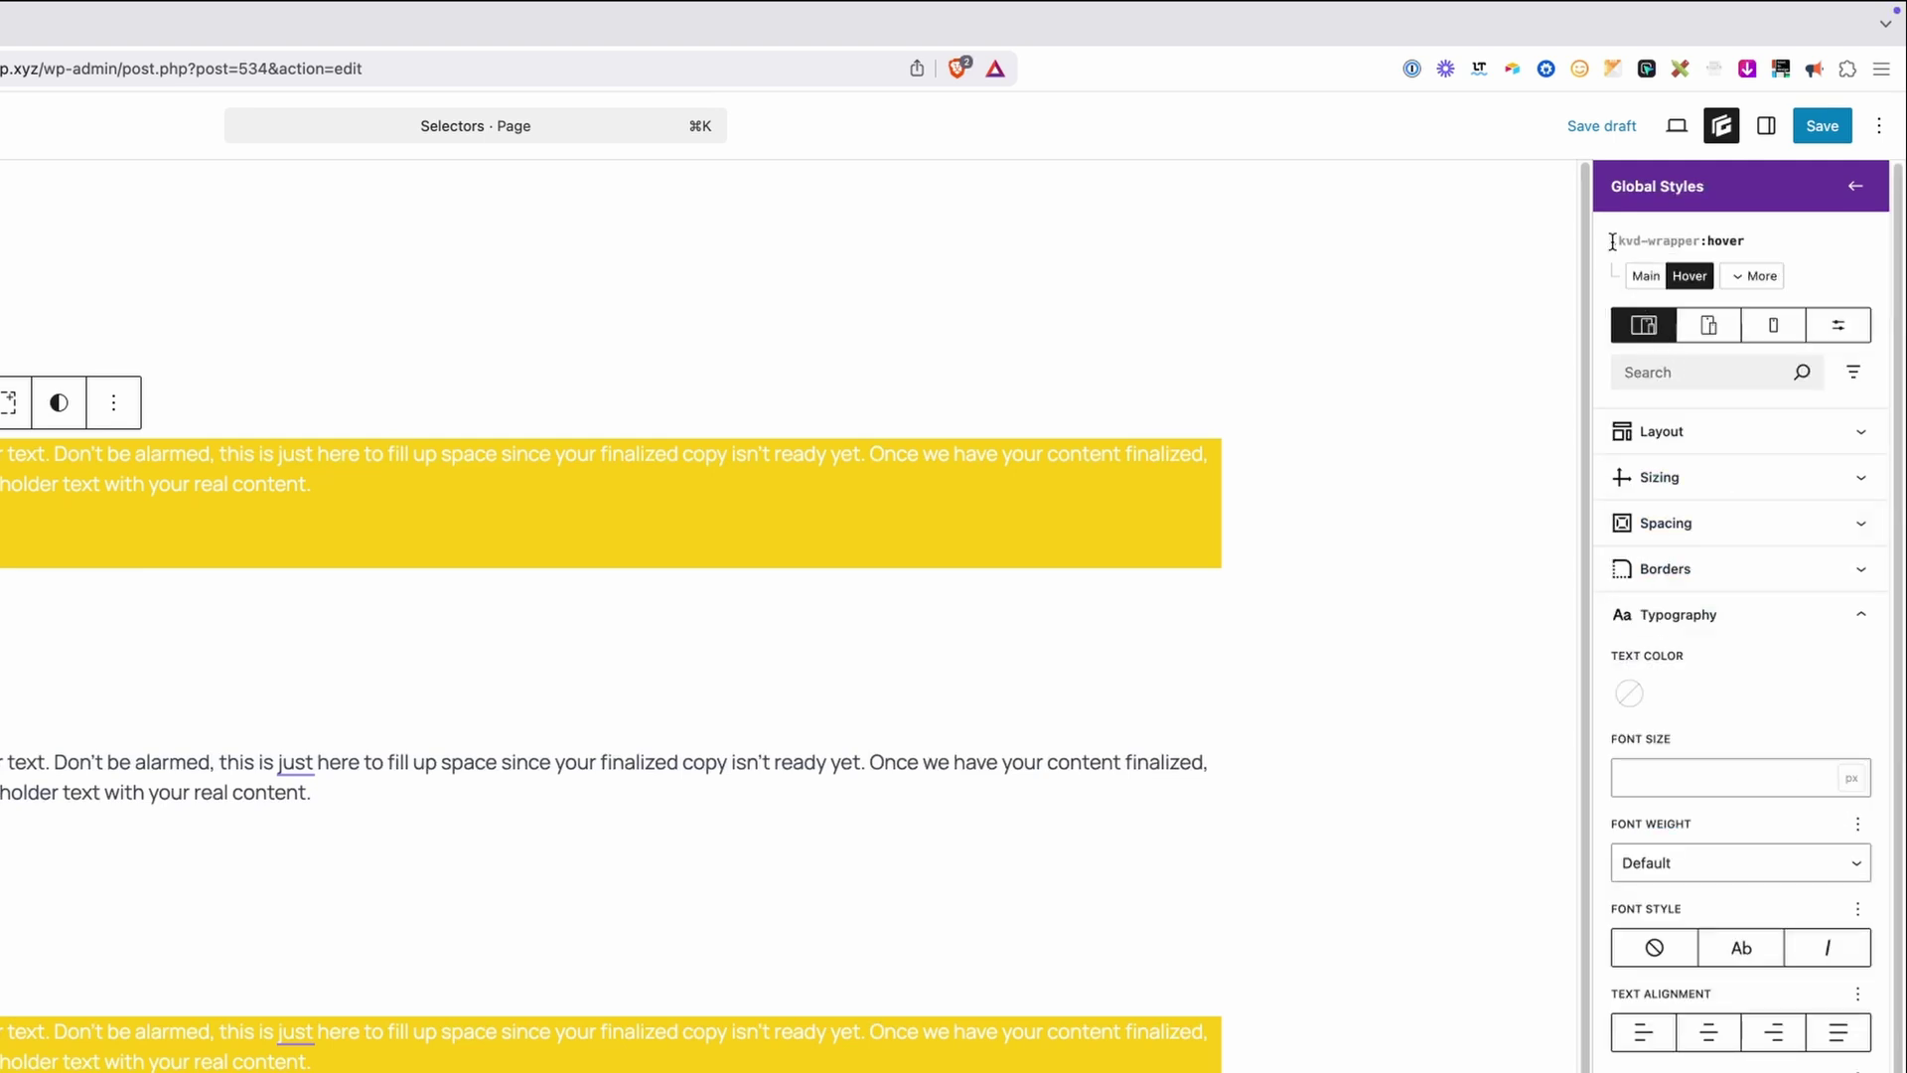
# Give the .kvd-wrapper:hover selector a var(--brand-primary) blue background.
pyautogui.moveTo(1618, 242); pyautogui.dragTo(1702, 245)
pyautogui.click(1703, 243)
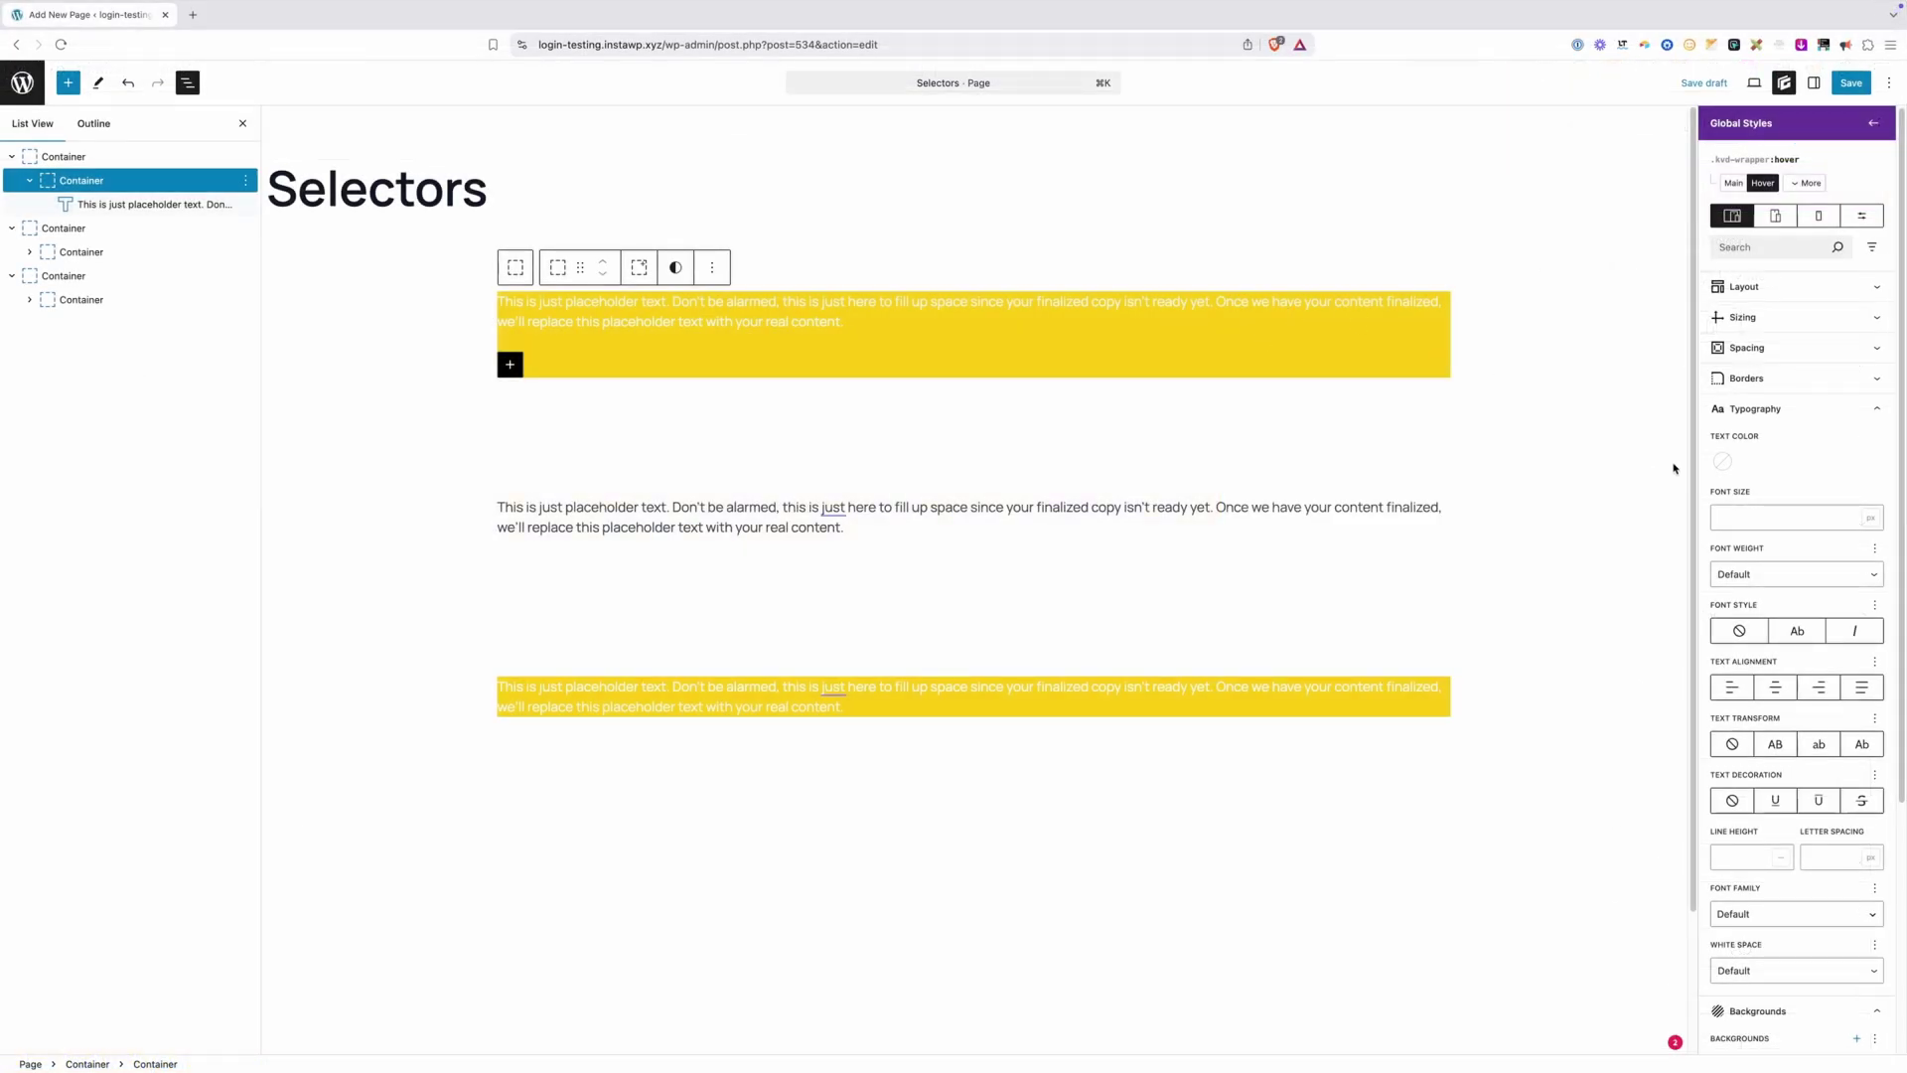
pyautogui.click(1756, 411)
pyautogui.click(1722, 521)
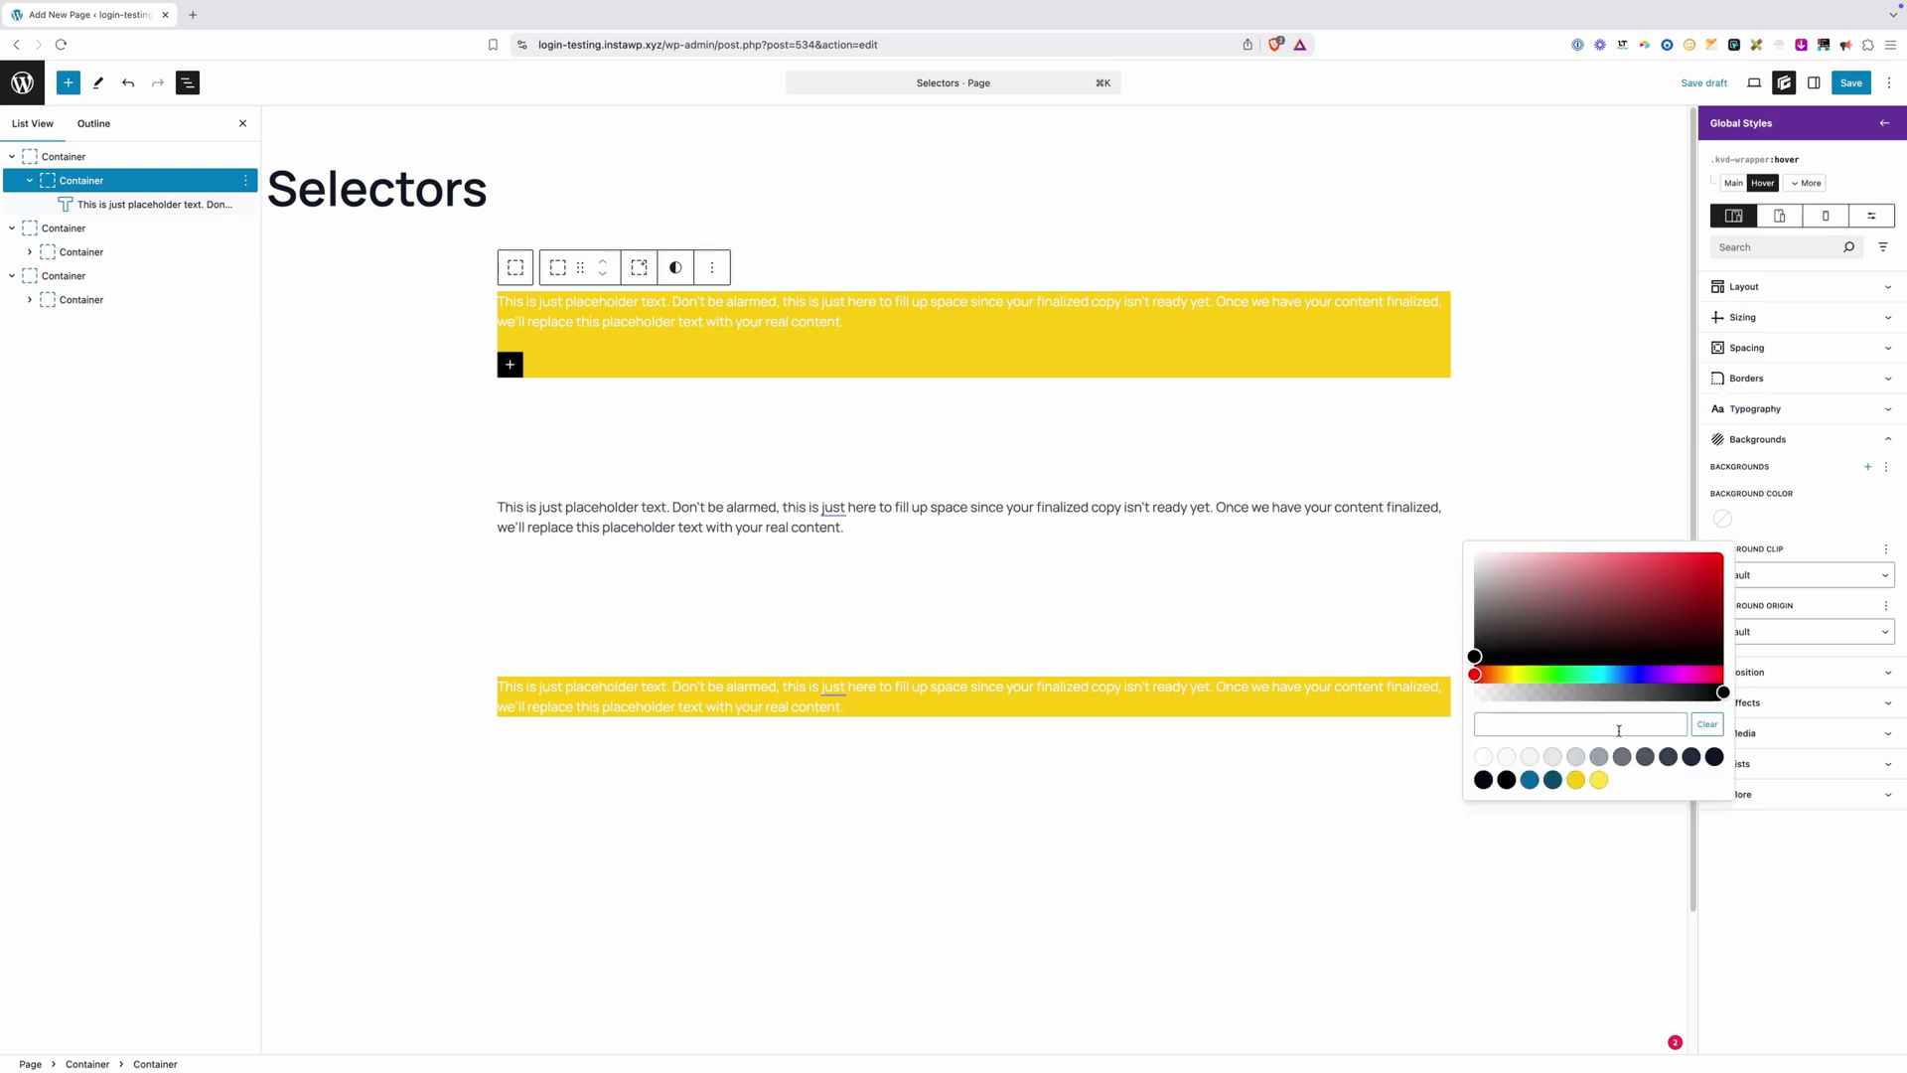
pyautogui.click(1533, 775)
pyautogui.click(1557, 373)
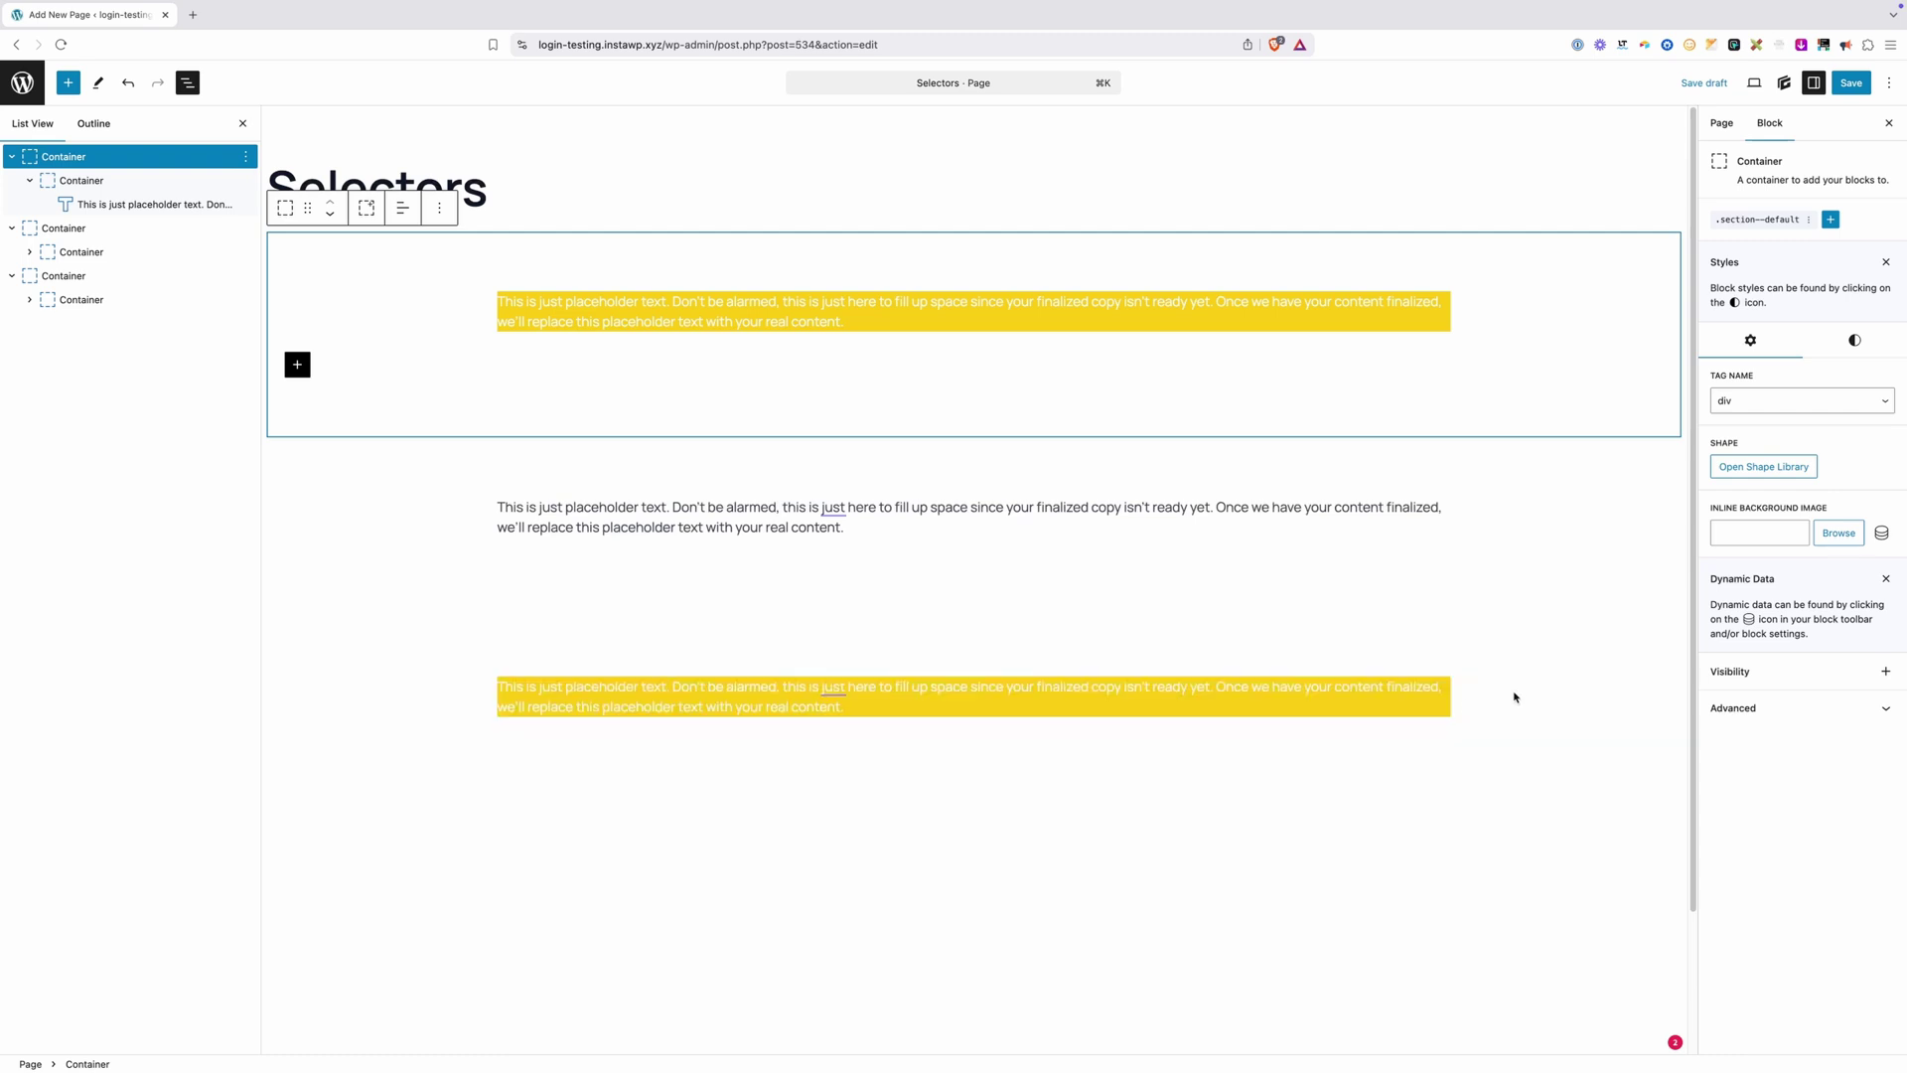
# Select the top wrapper Container and show the .kvd-wrapper style's selectors list.
pyautogui.click(894, 321)
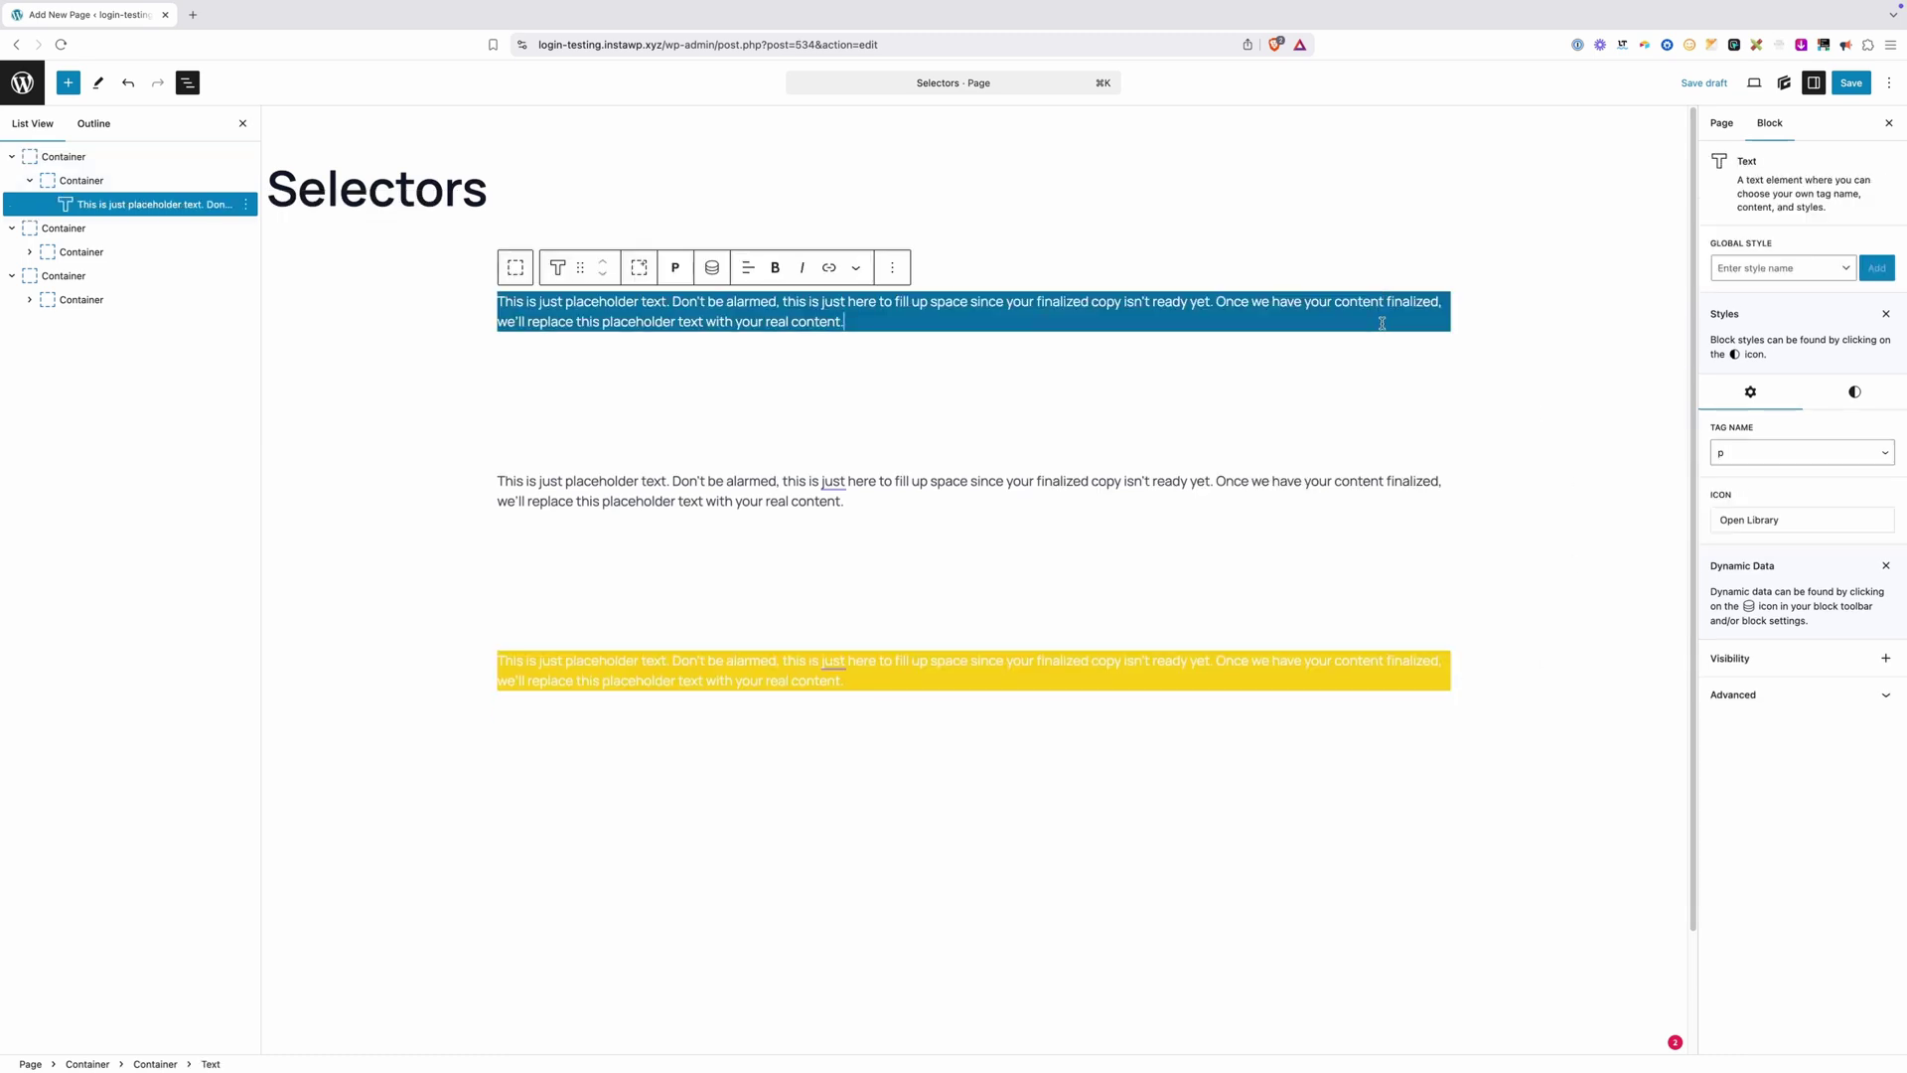
pyautogui.click(169, 181)
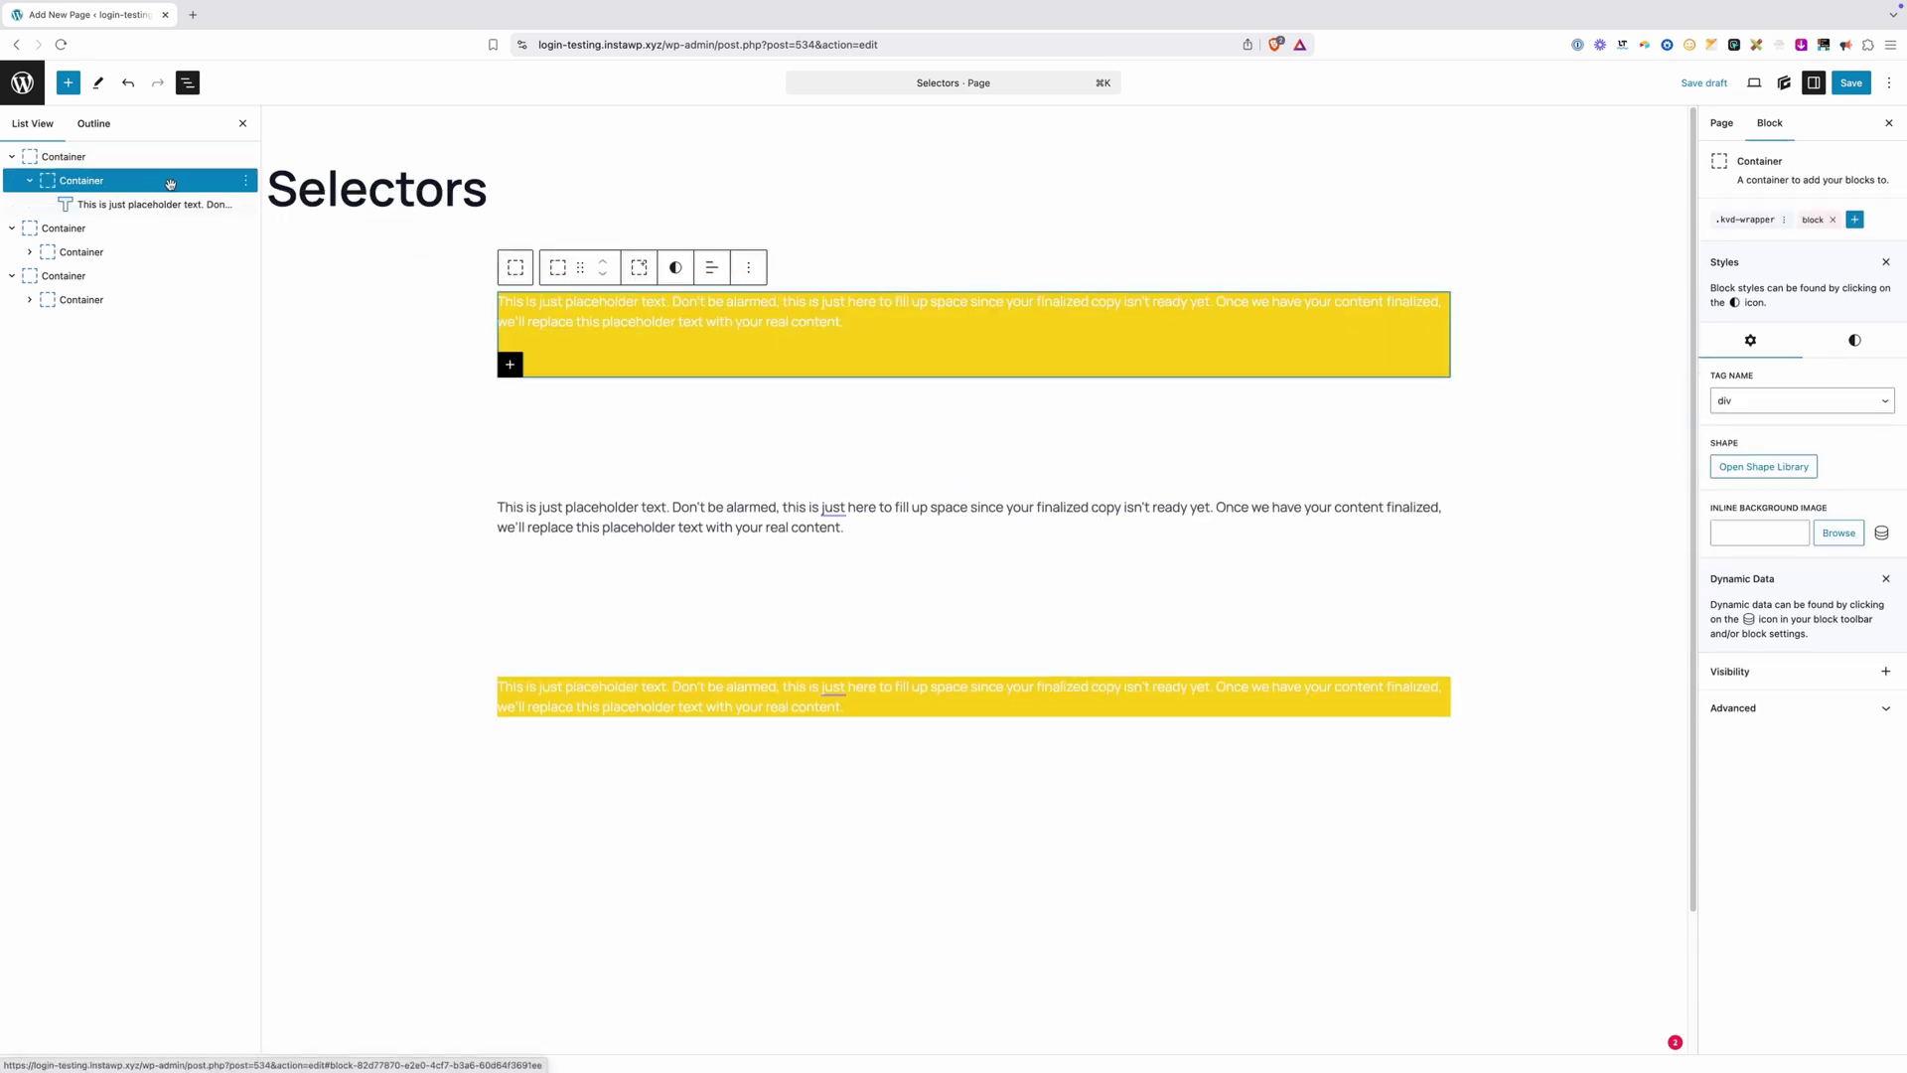
pyautogui.click(1732, 221)
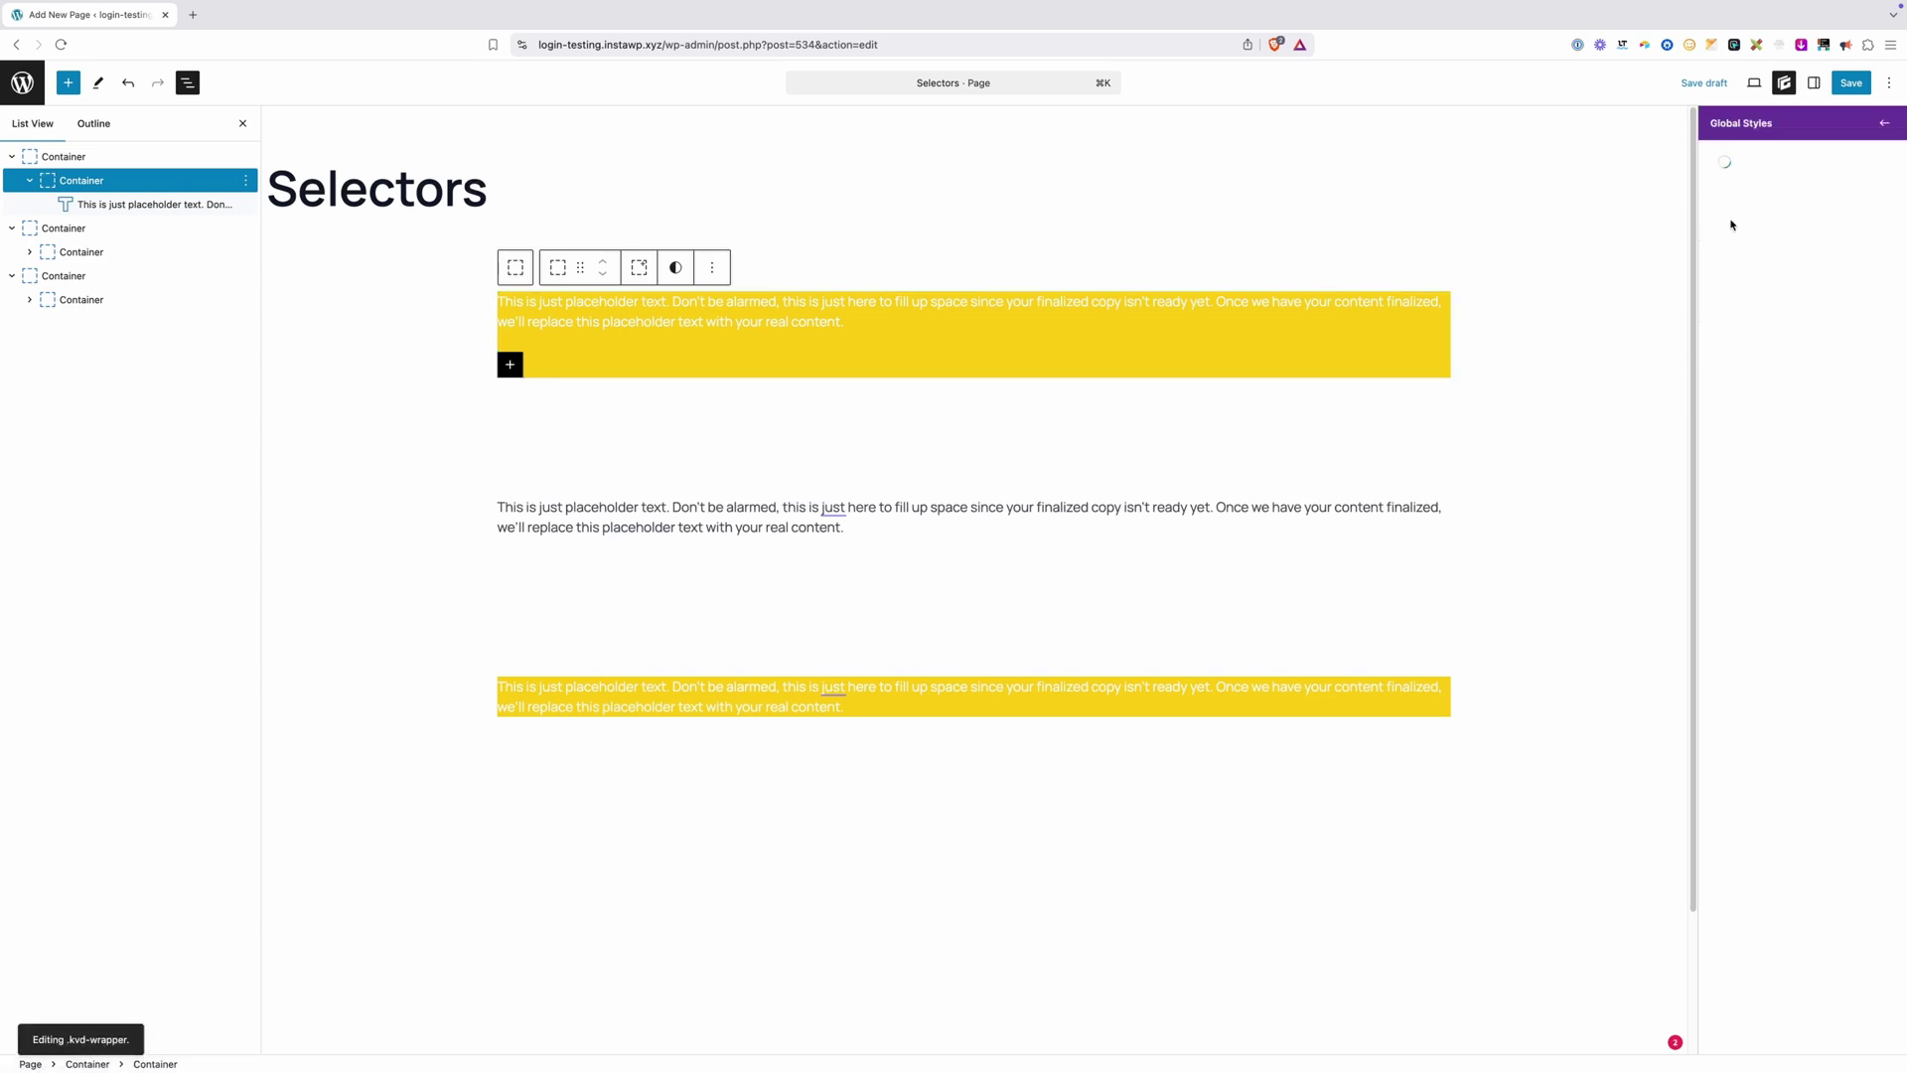
pyautogui.click(1807, 185)
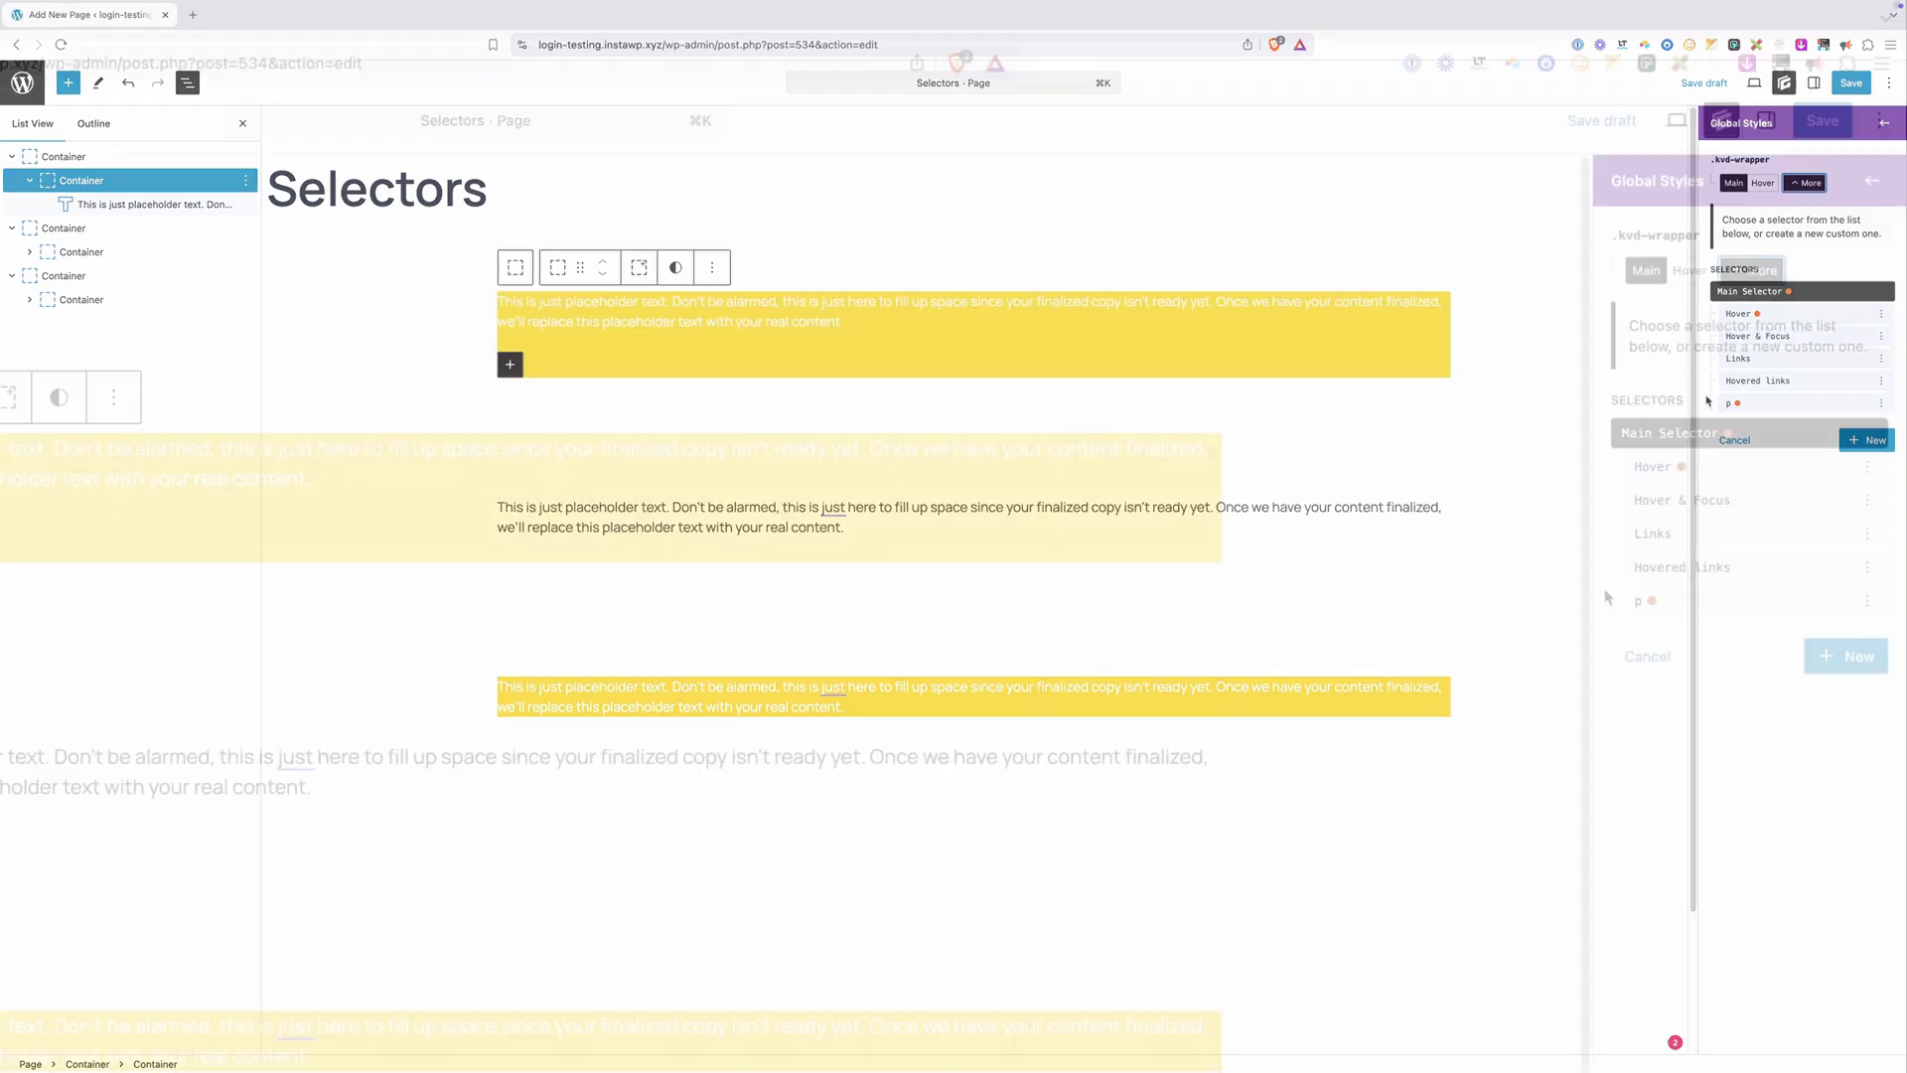
# Create a compound '&:hover p' selector under the .kvd-wrapper style.
pyautogui.click(1873, 440)
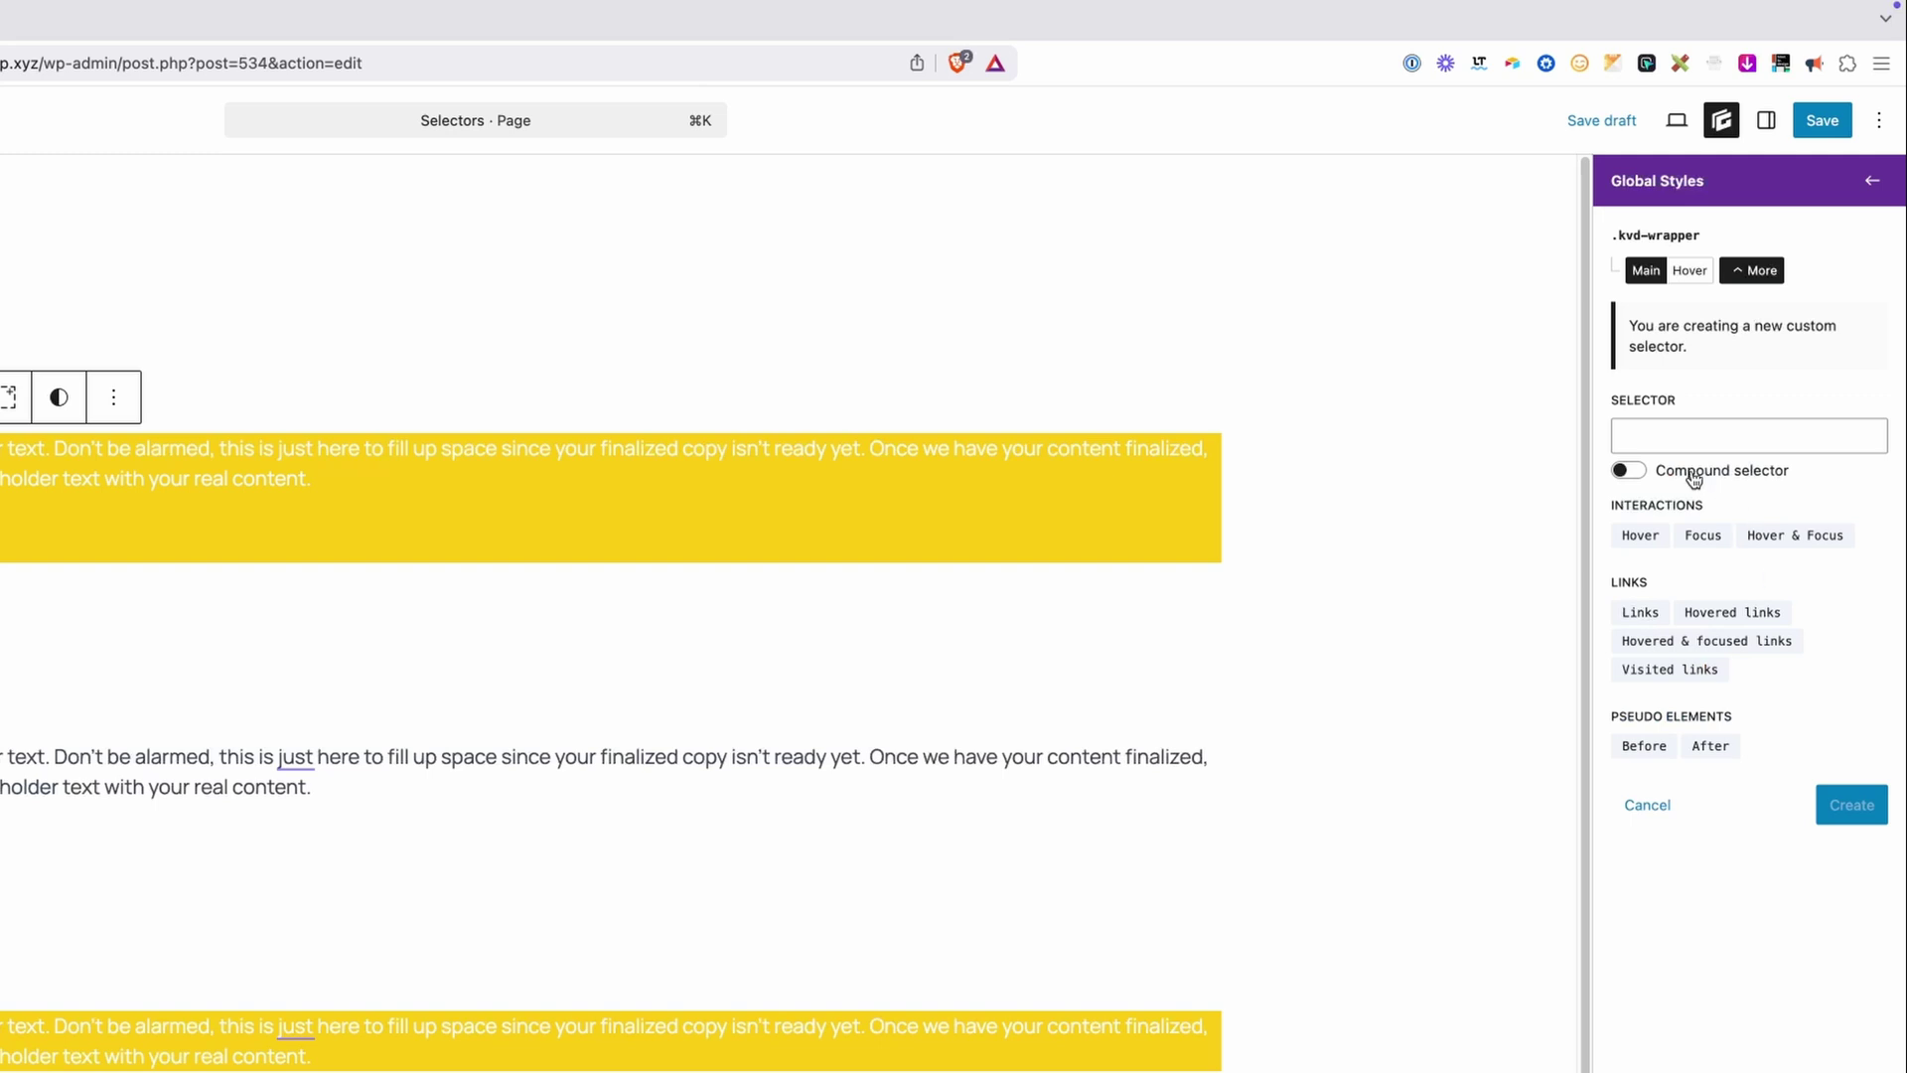
pyautogui.click(1630, 470)
pyautogui.click(1659, 437)
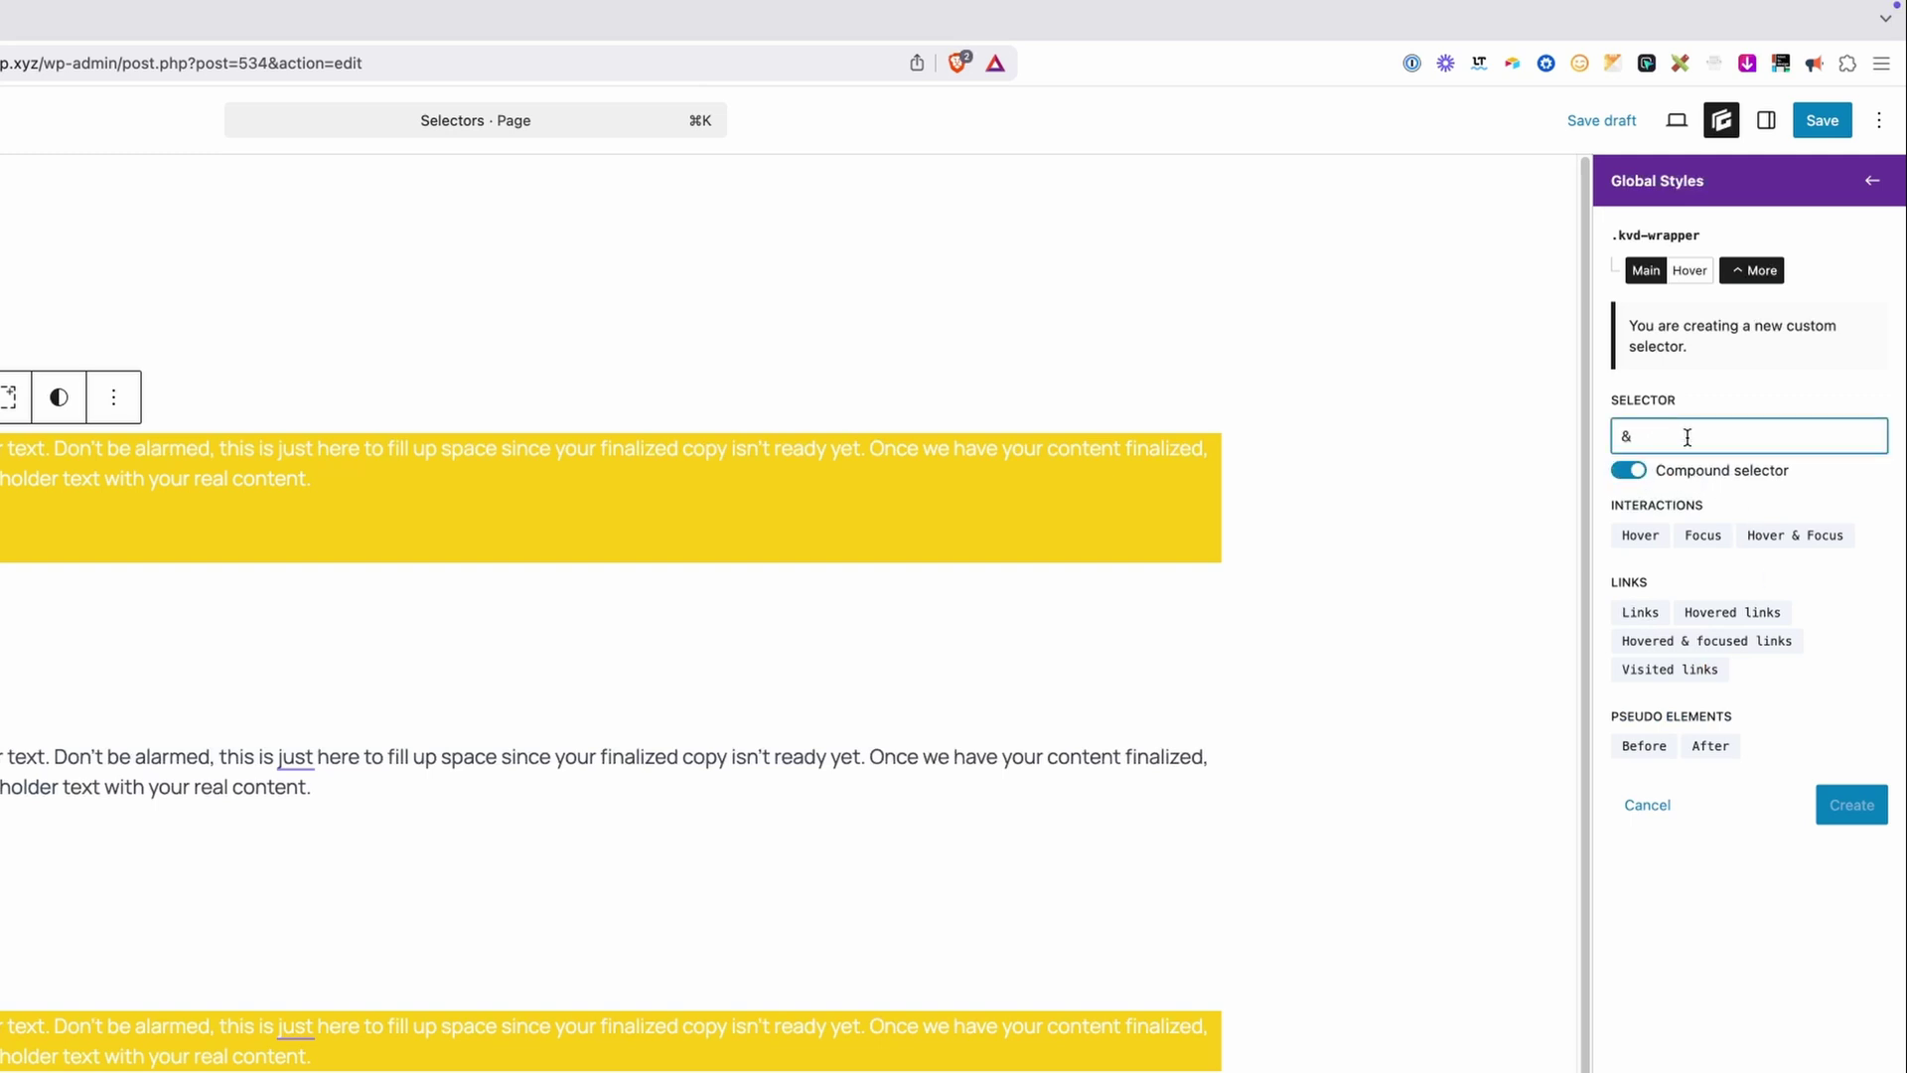
pyautogui.write(':hover')
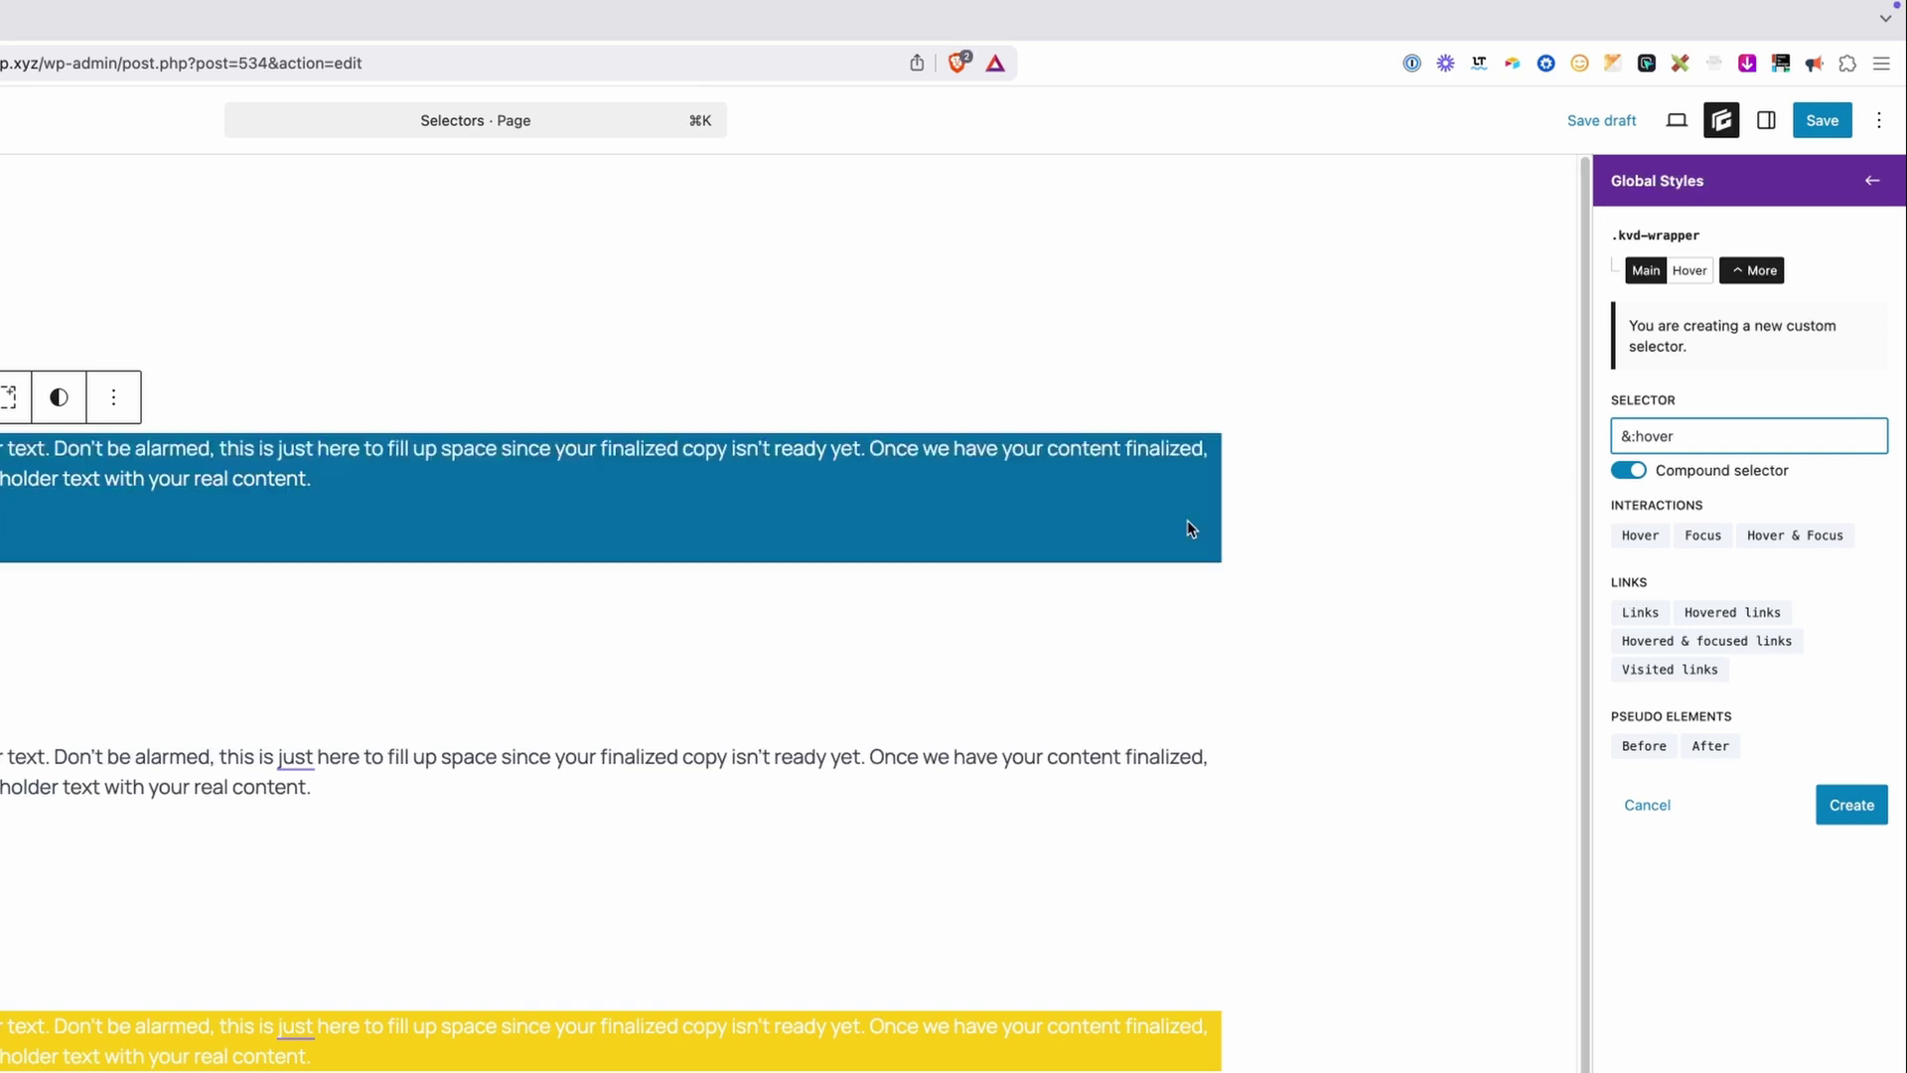
pyautogui.press('BackSpace')
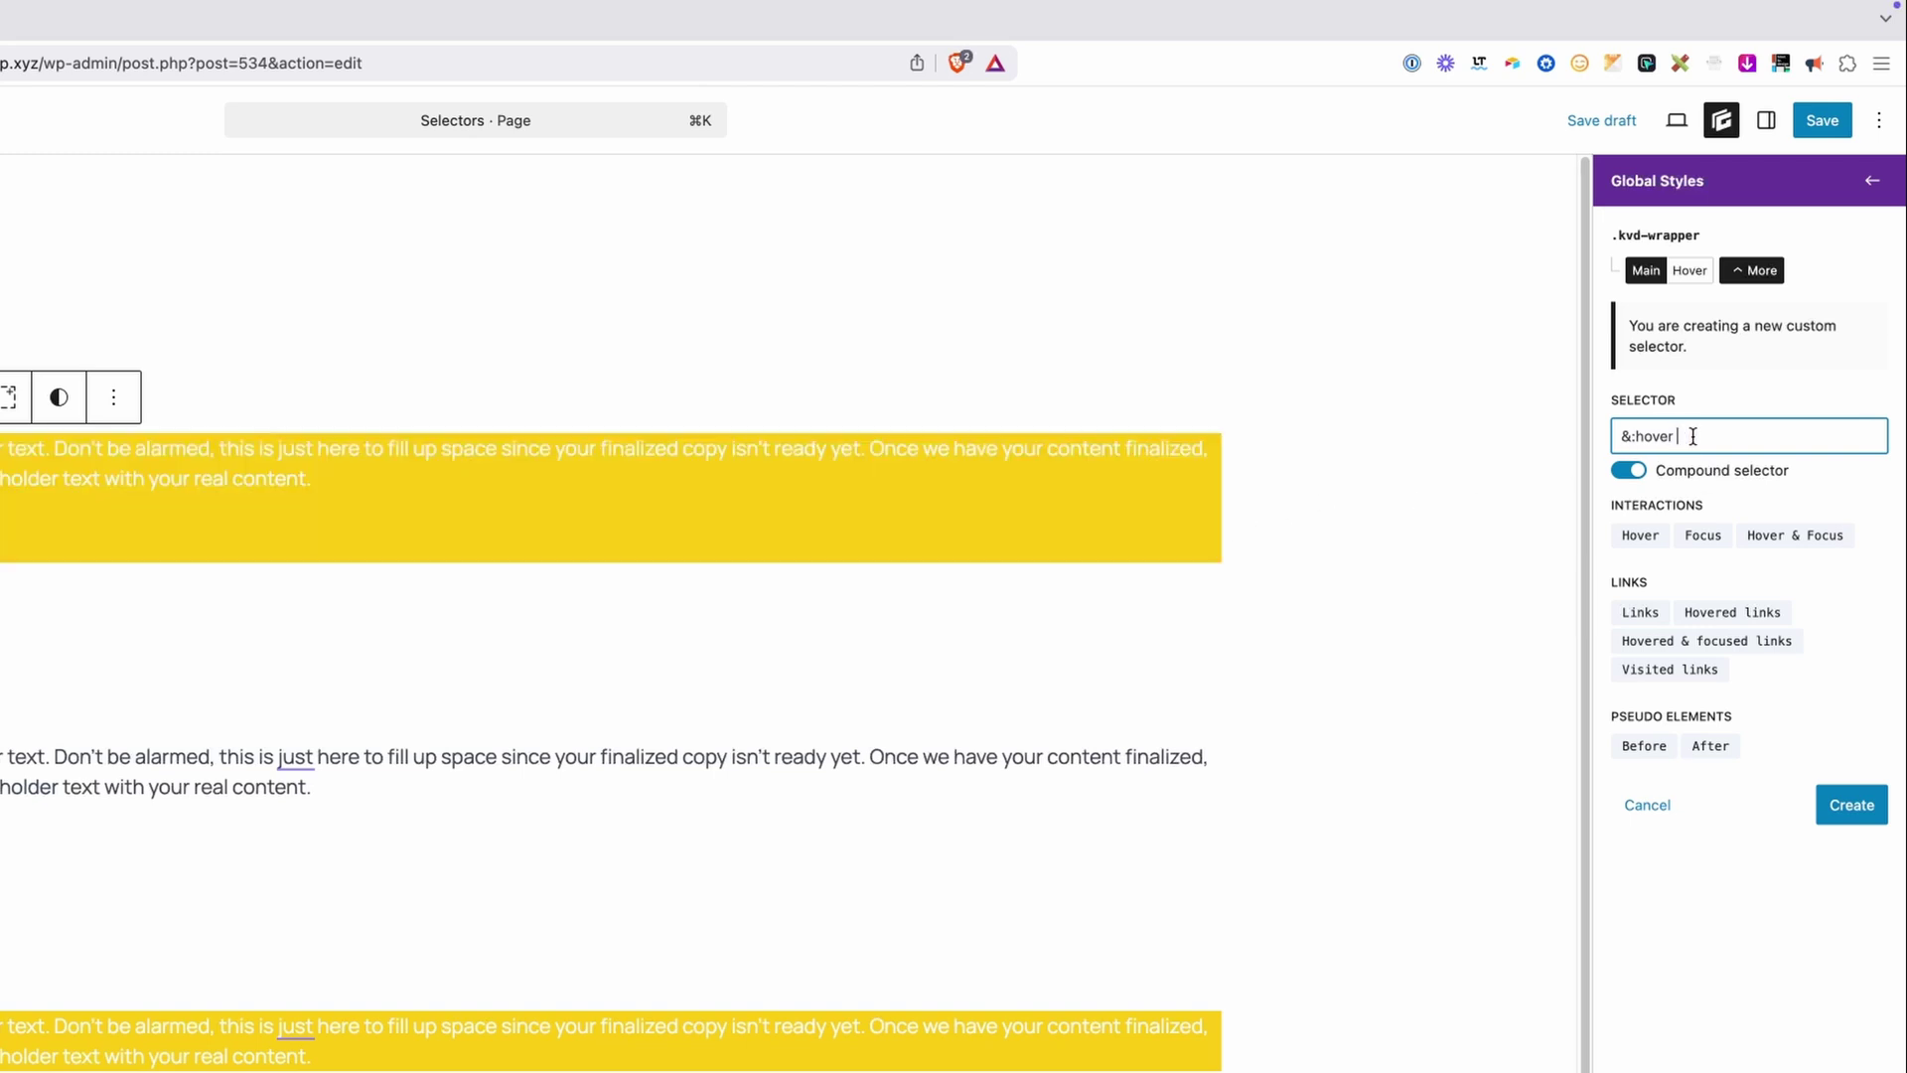
pyautogui.write('p')
pyautogui.click(1857, 548)
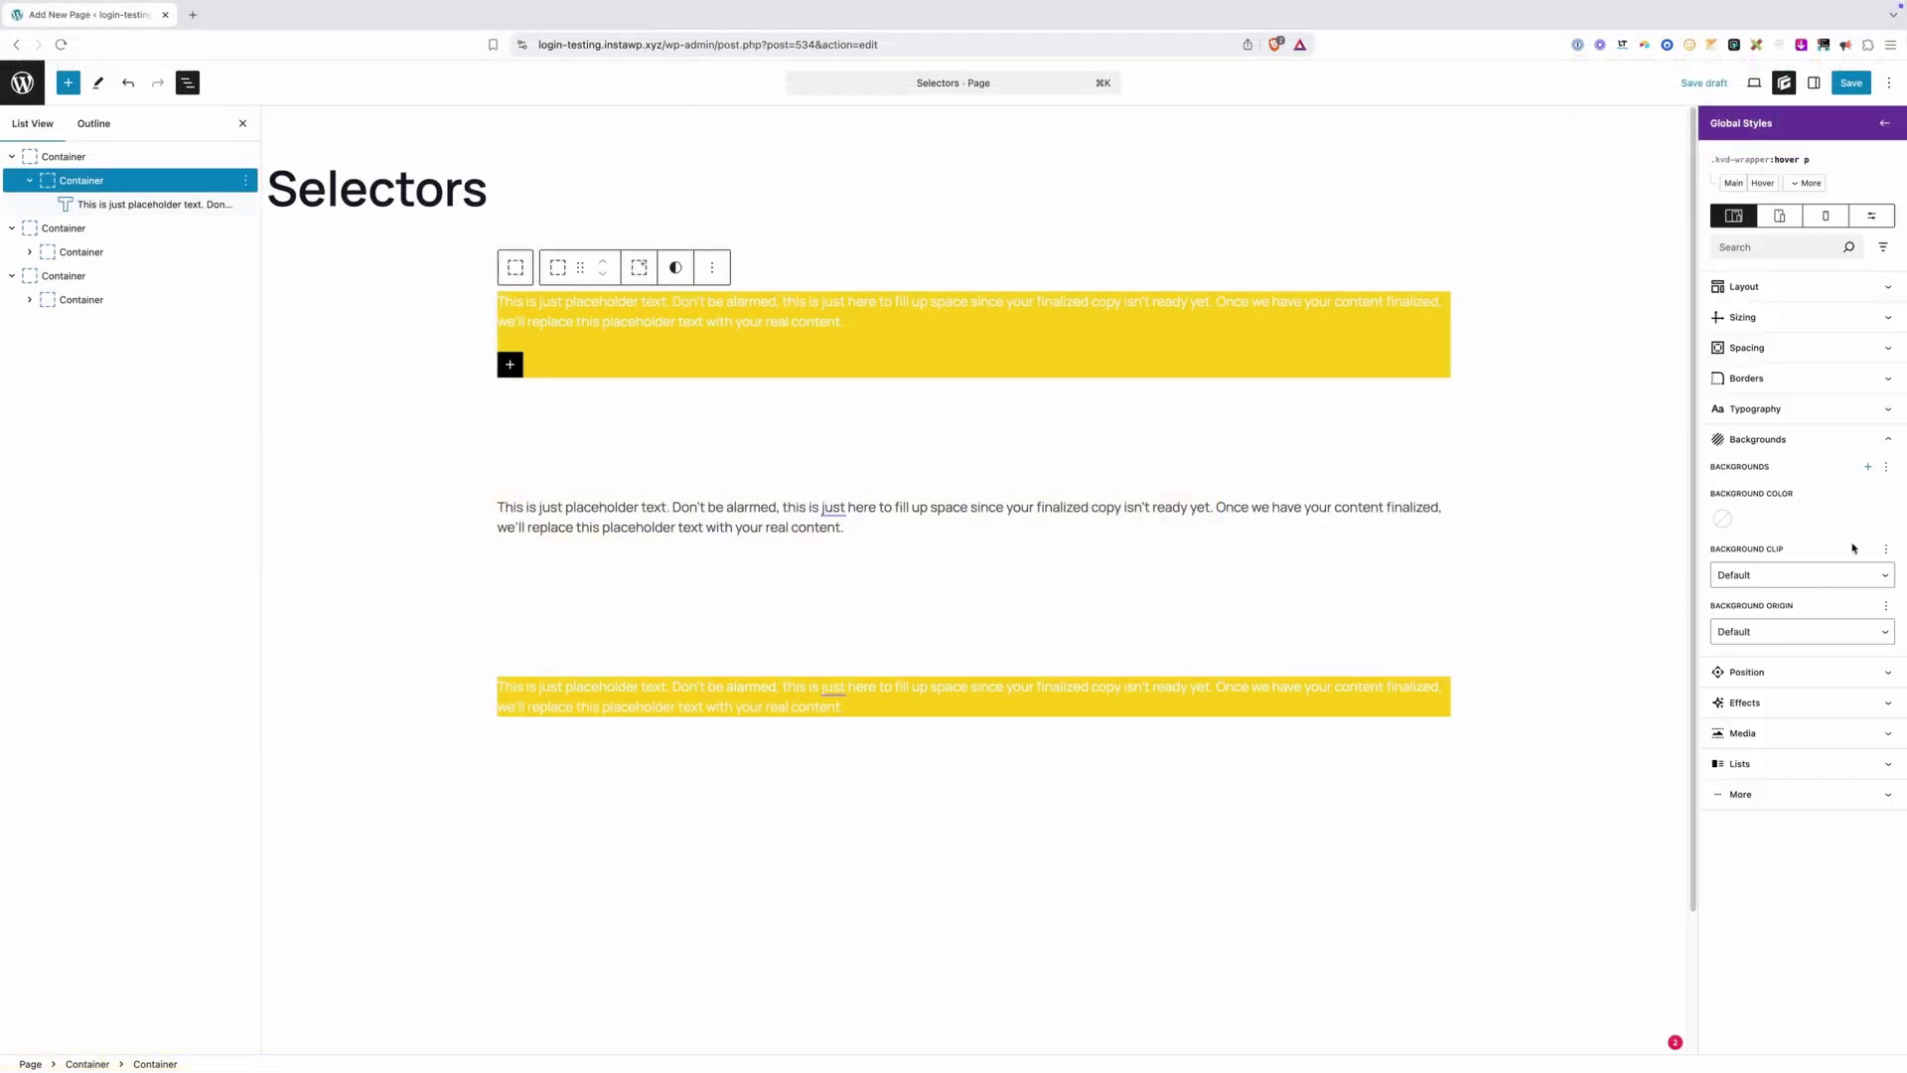
# Set the ':hover p' selector's text colour to the yellow brand-secondary preset.
pyautogui.click(1754, 408)
pyautogui.click(1723, 464)
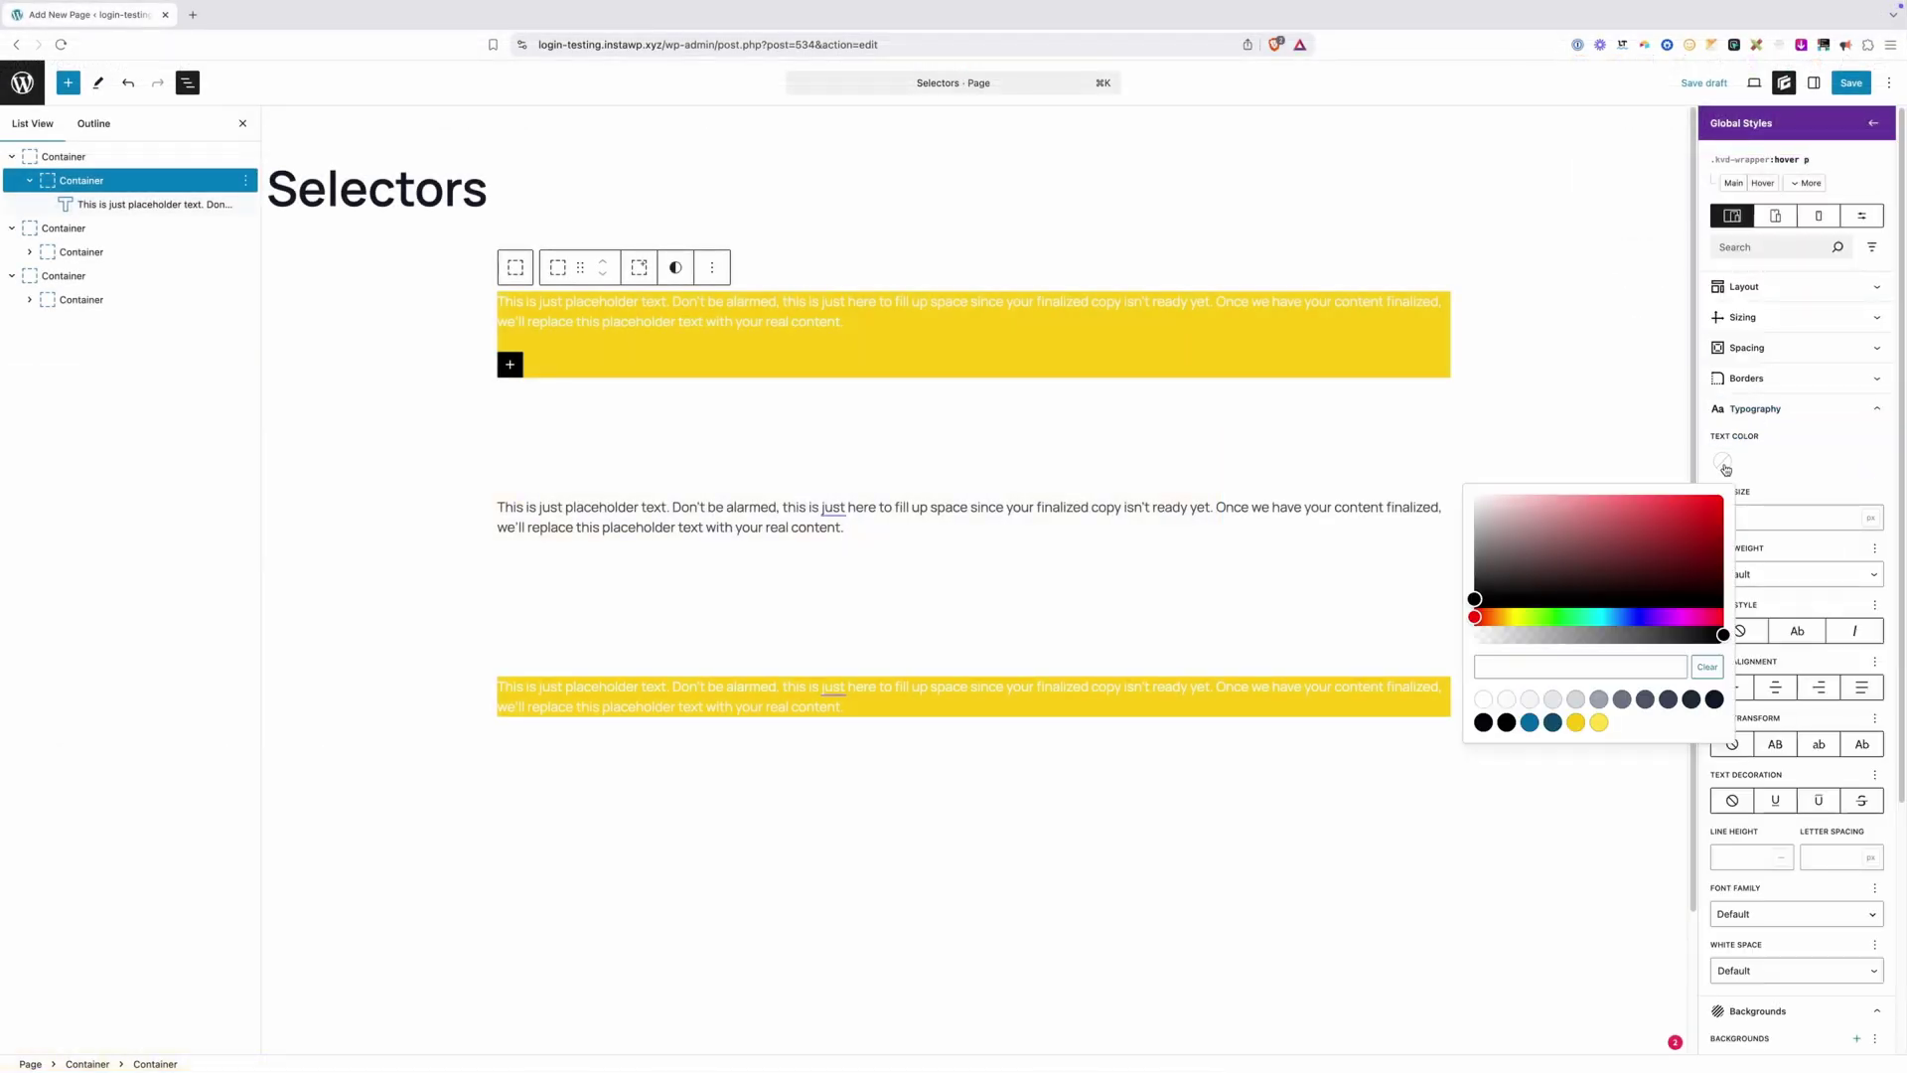
pyautogui.click(1576, 722)
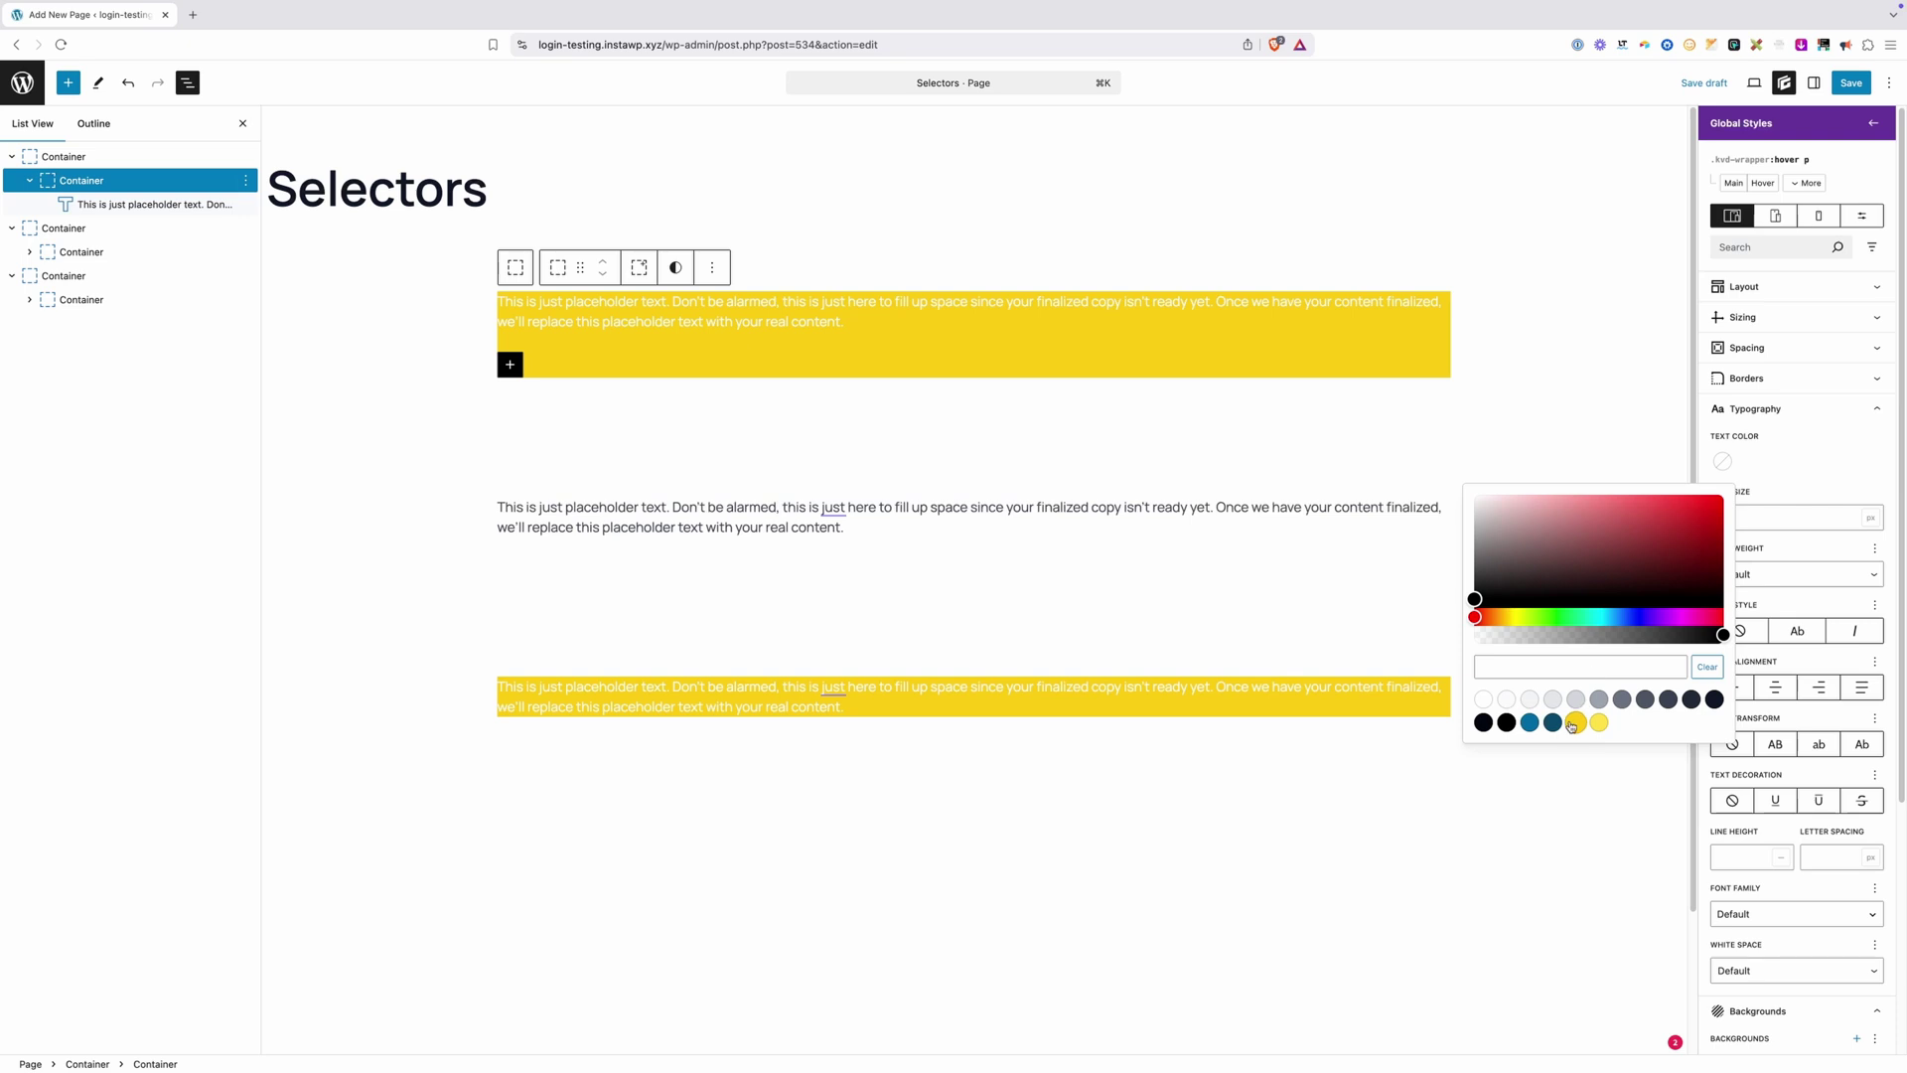
pyautogui.click(1609, 373)
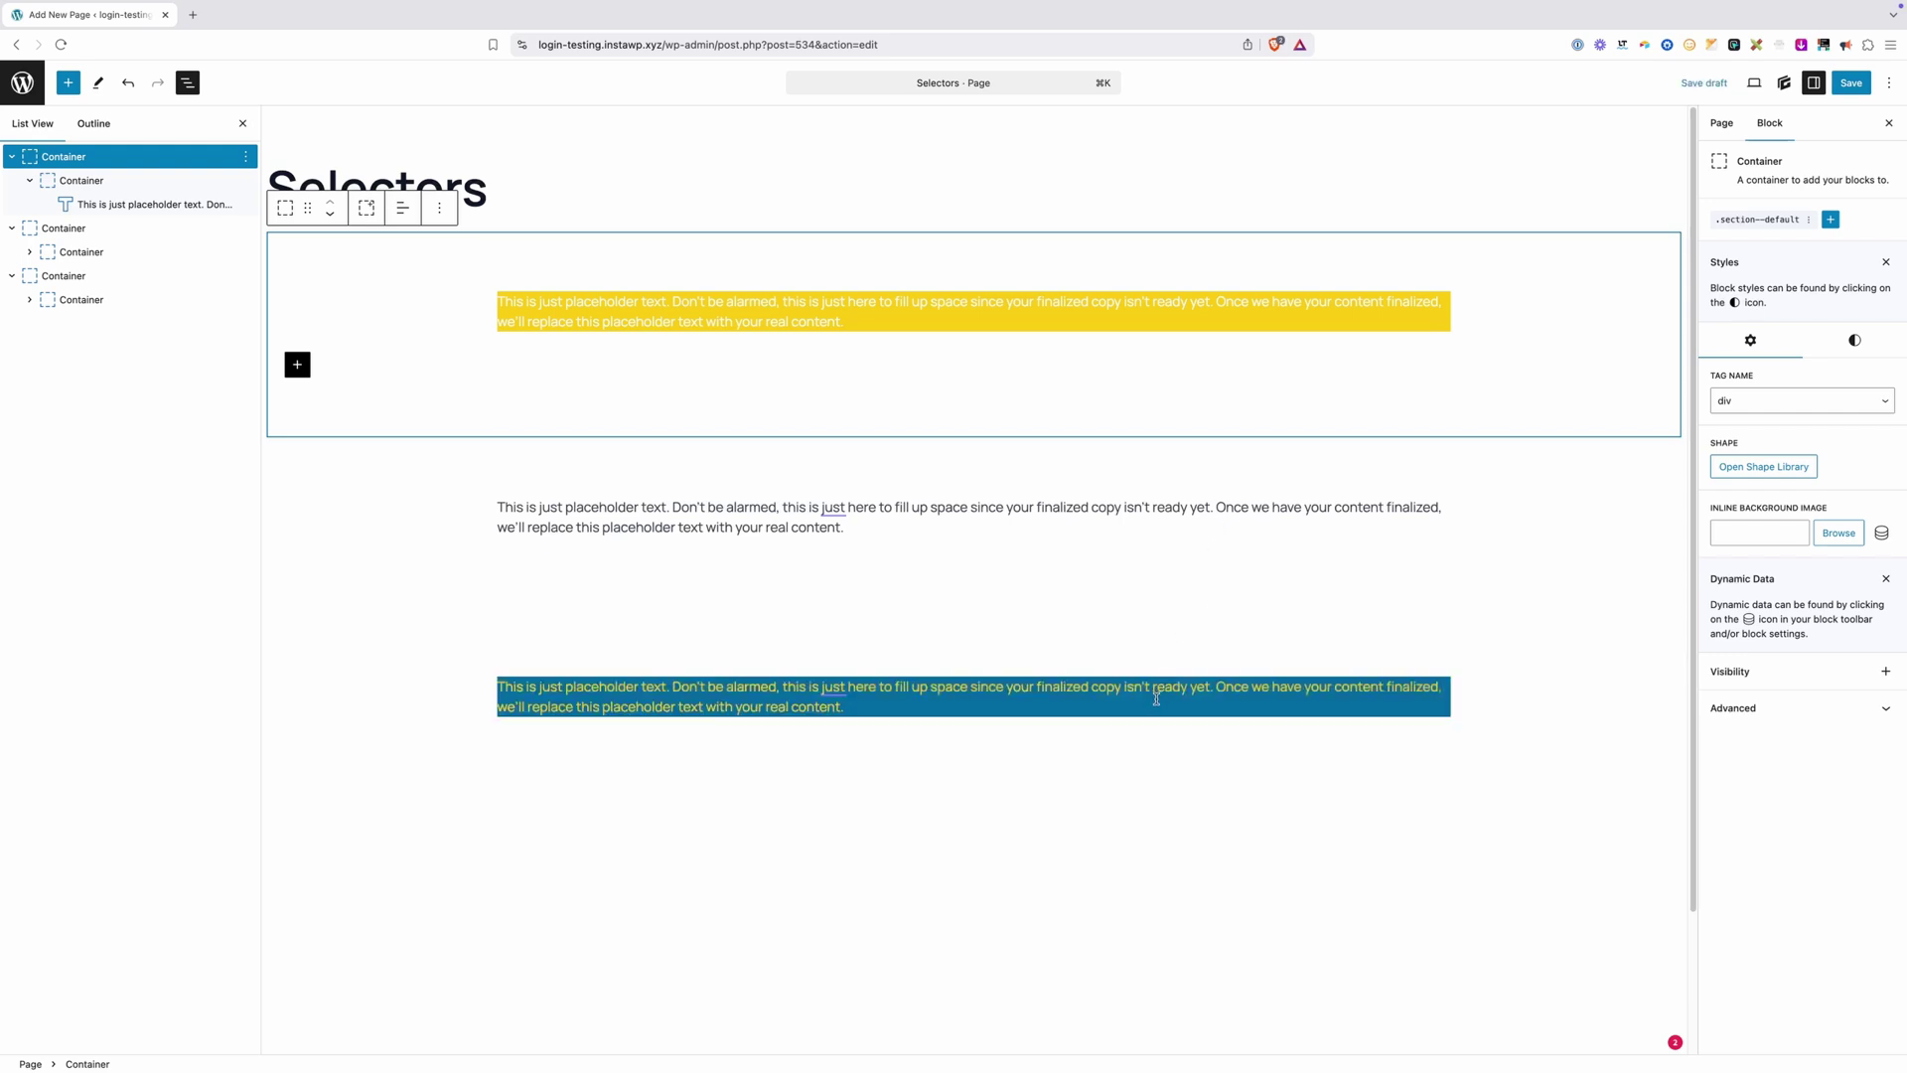
# Create the descendant selector '.kvd-wrapper test', with a space before 'test'.
pyautogui.click(1831, 219)
pyautogui.click(1742, 294)
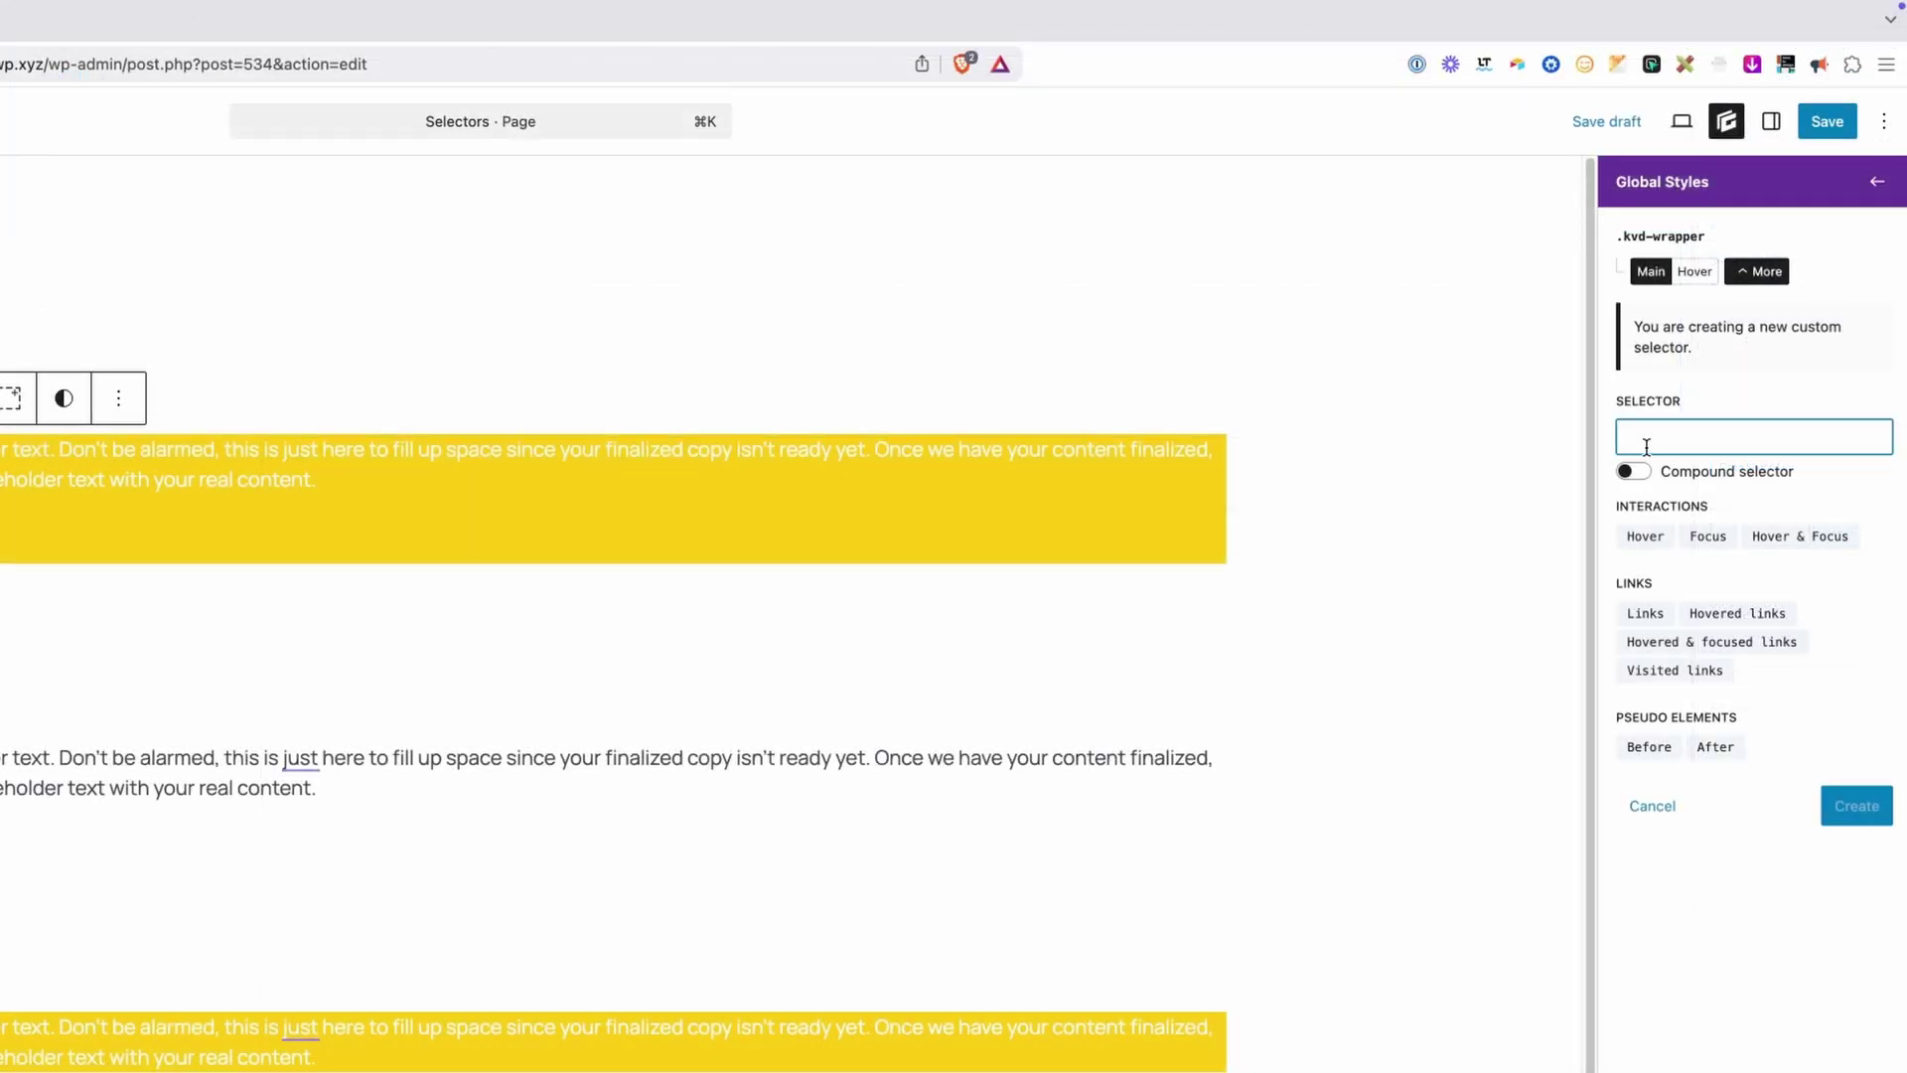
pyautogui.write('test')
pyautogui.click(1848, 813)
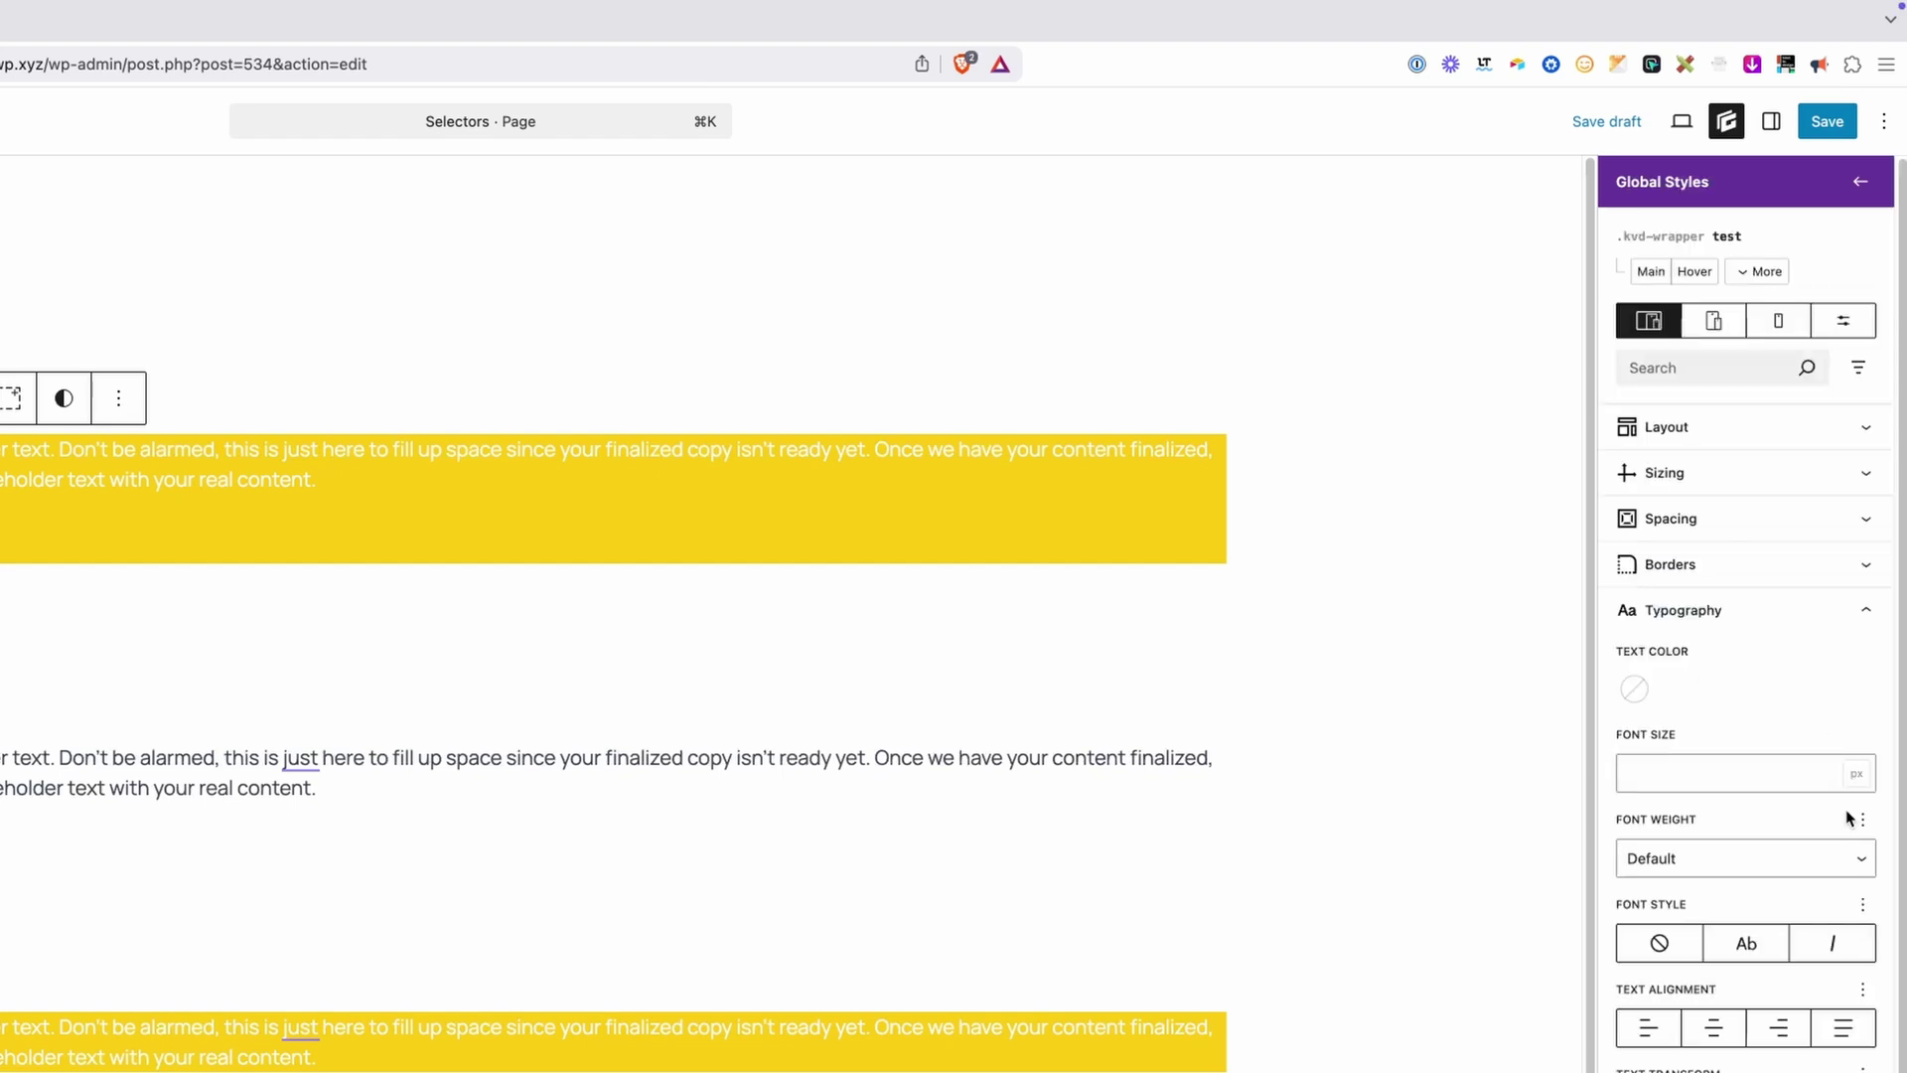
pyautogui.doubleClick(1710, 236)
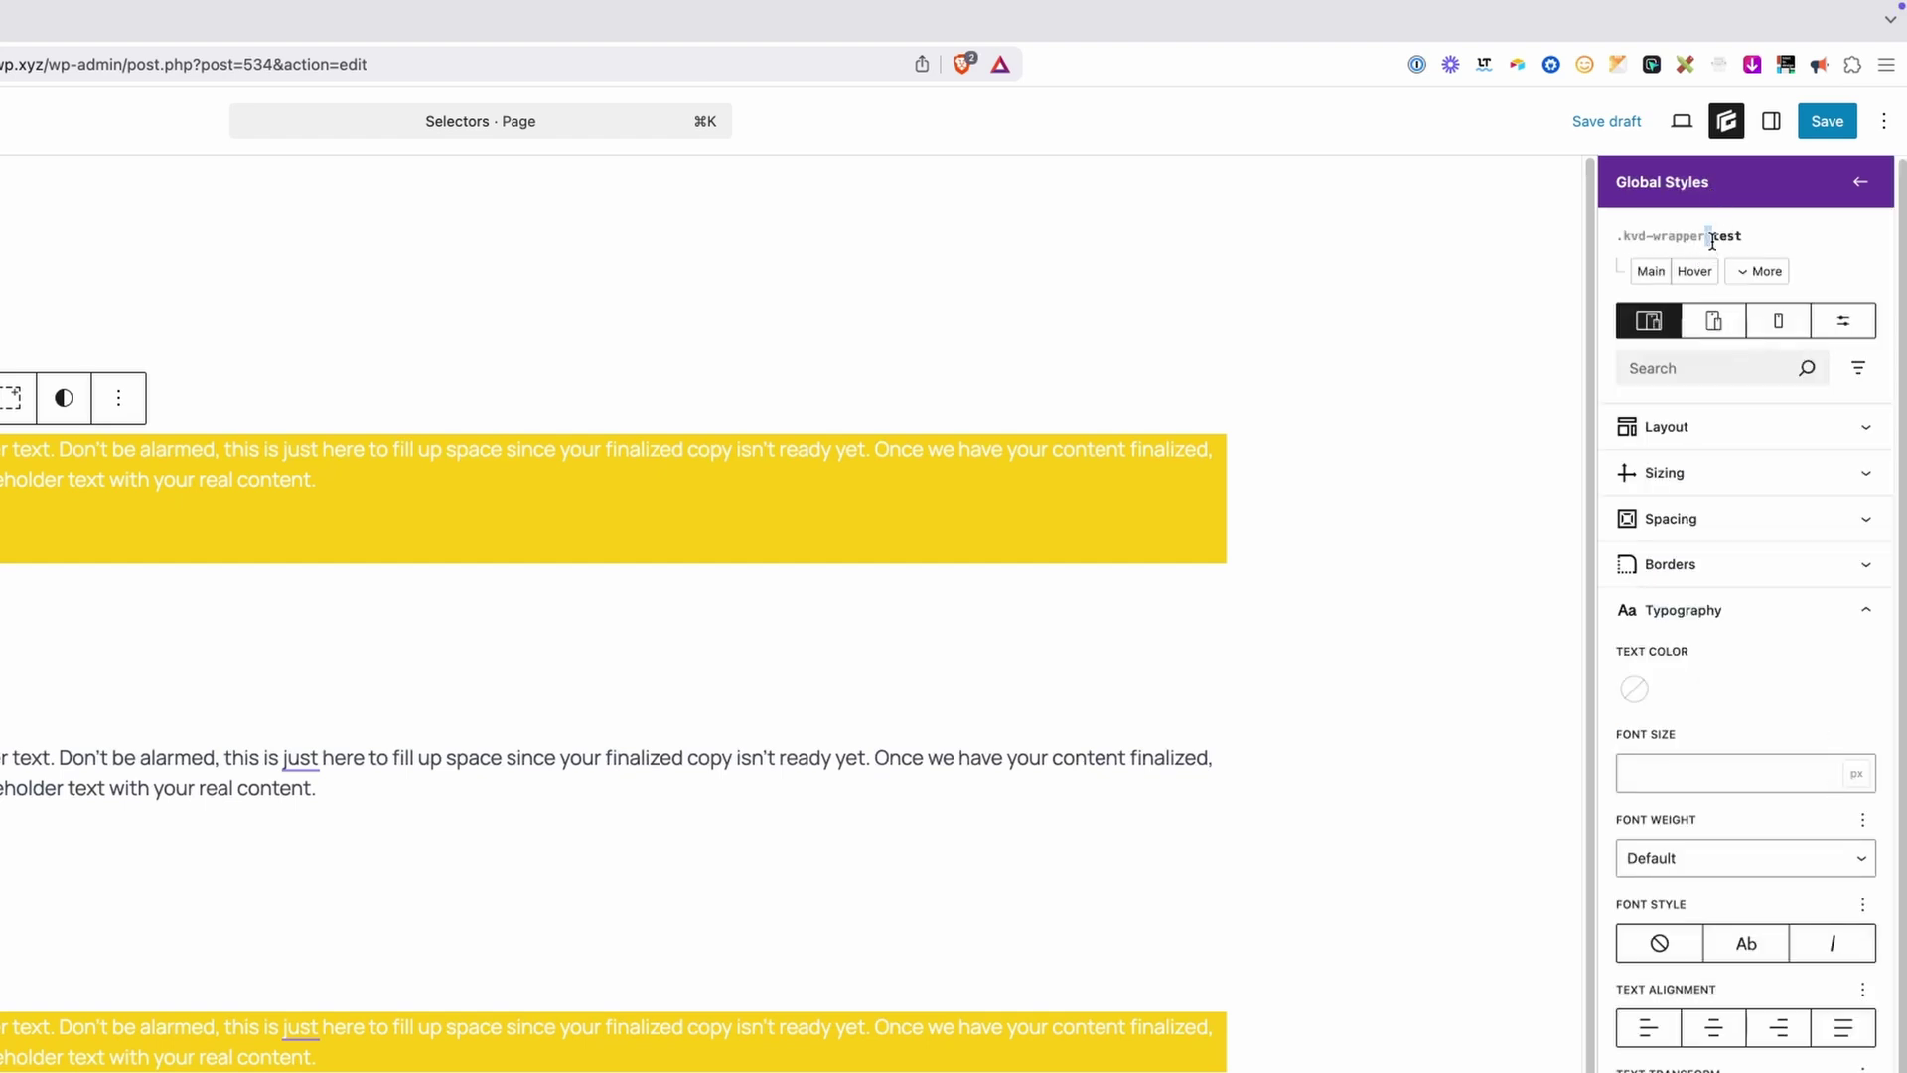
# Start another custom selector with compound mode switched off and the value left empty.
pyautogui.click(1757, 271)
pyautogui.click(1851, 723)
pyautogui.click(1634, 437)
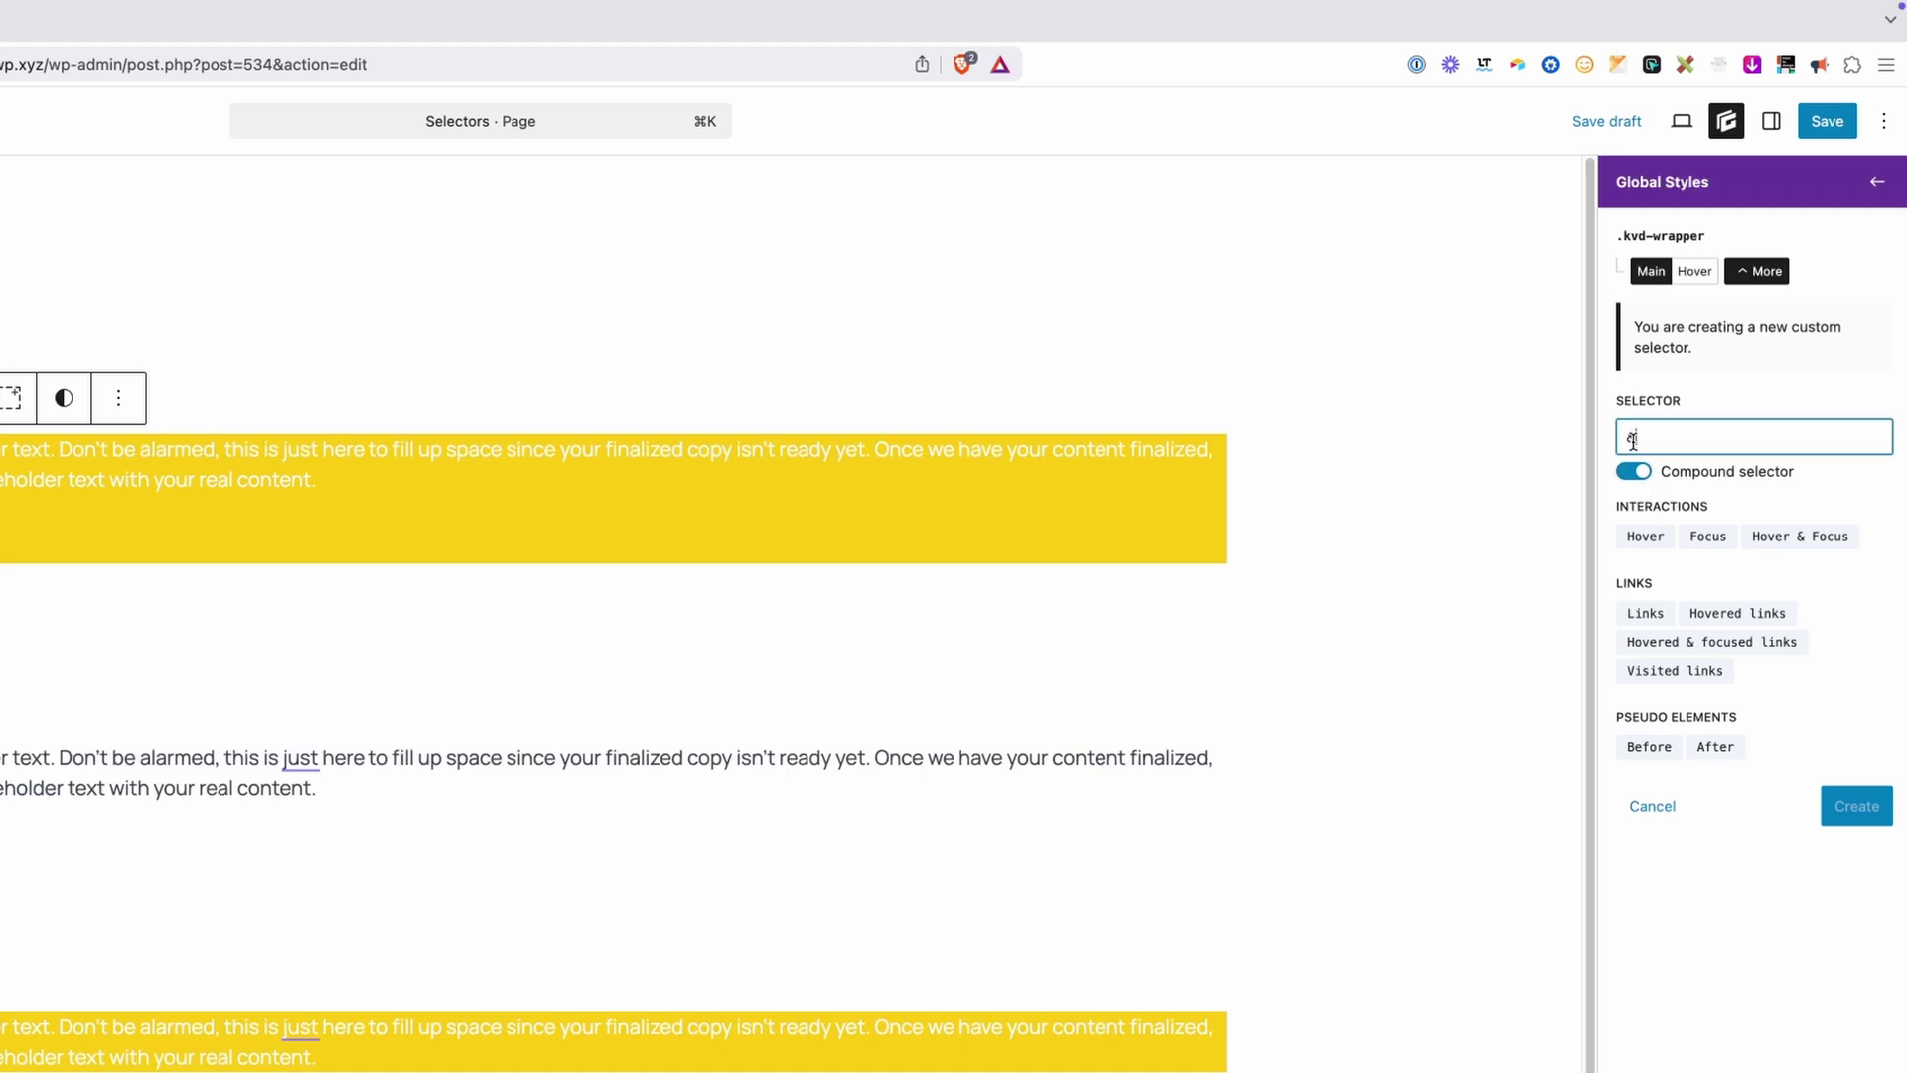
pyautogui.moveTo(1617, 237); pyautogui.dragTo(1708, 238)
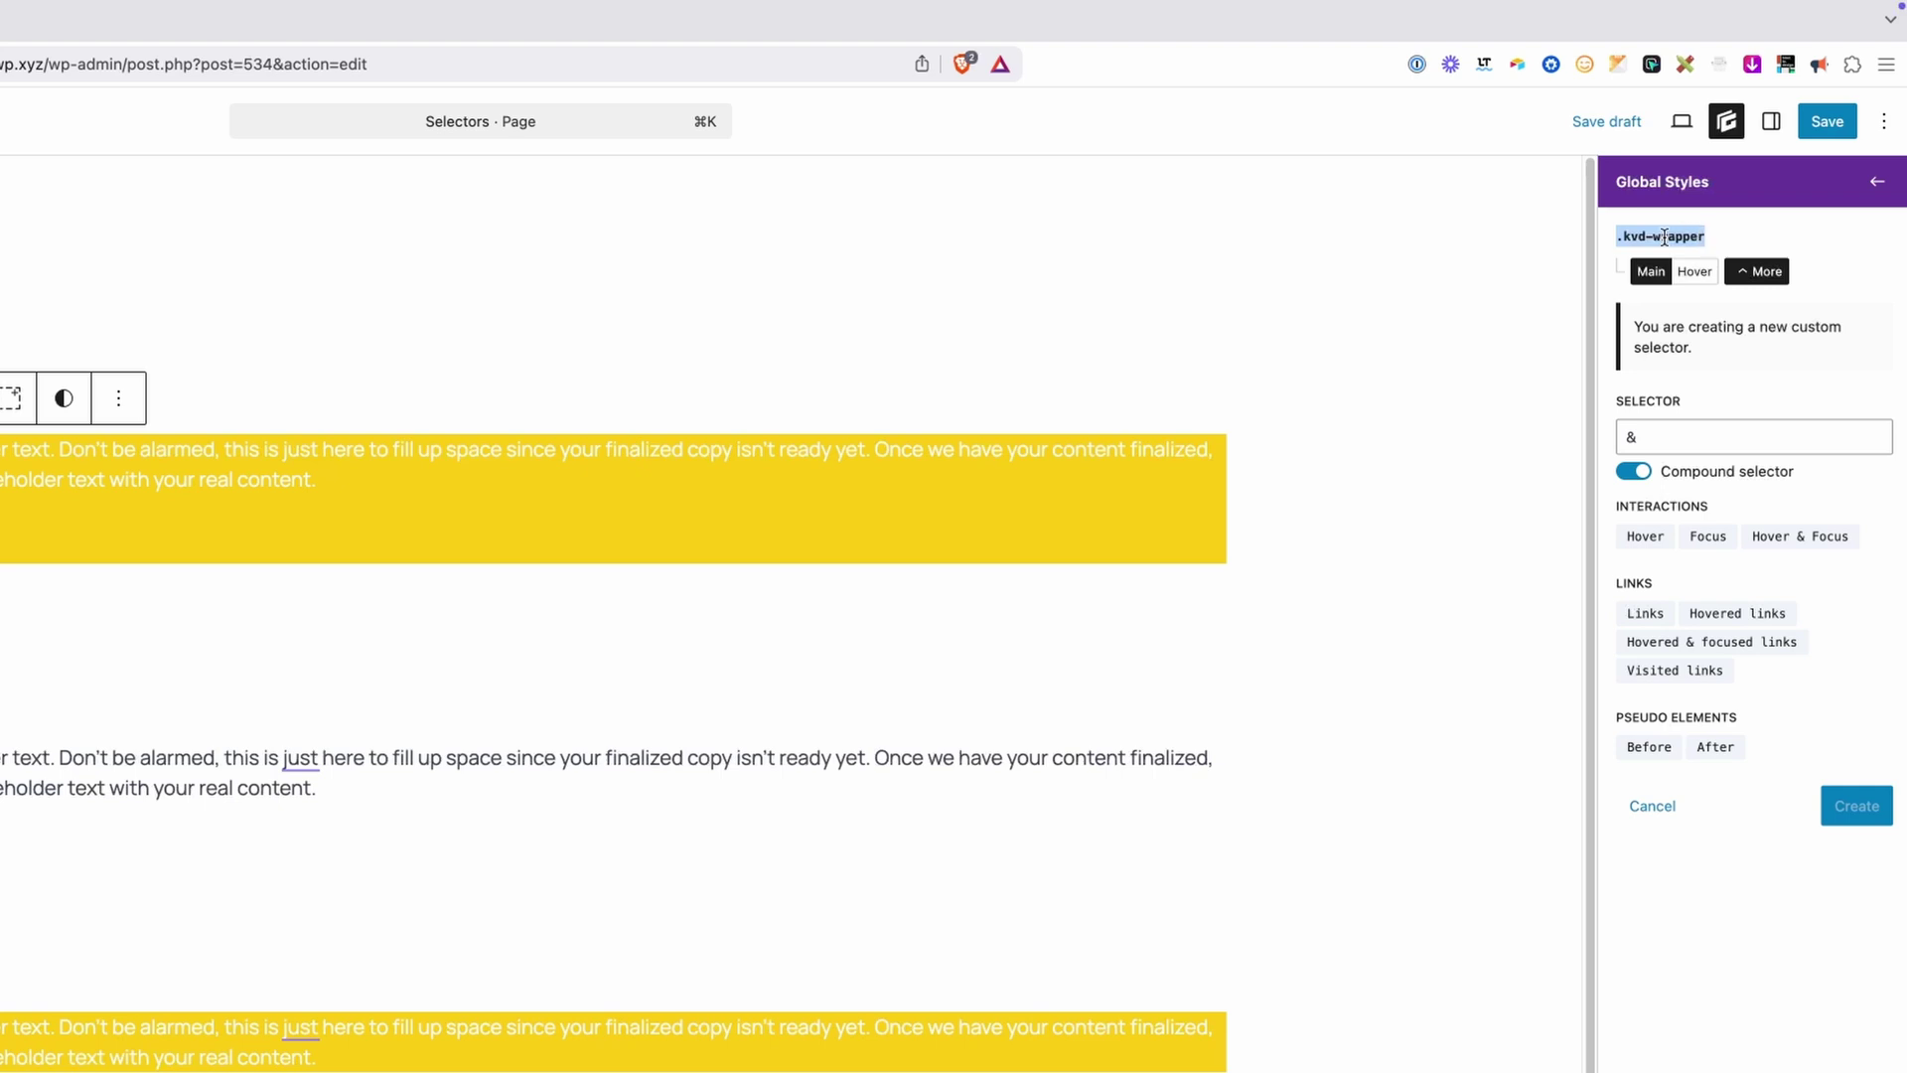
pyautogui.click(1631, 435)
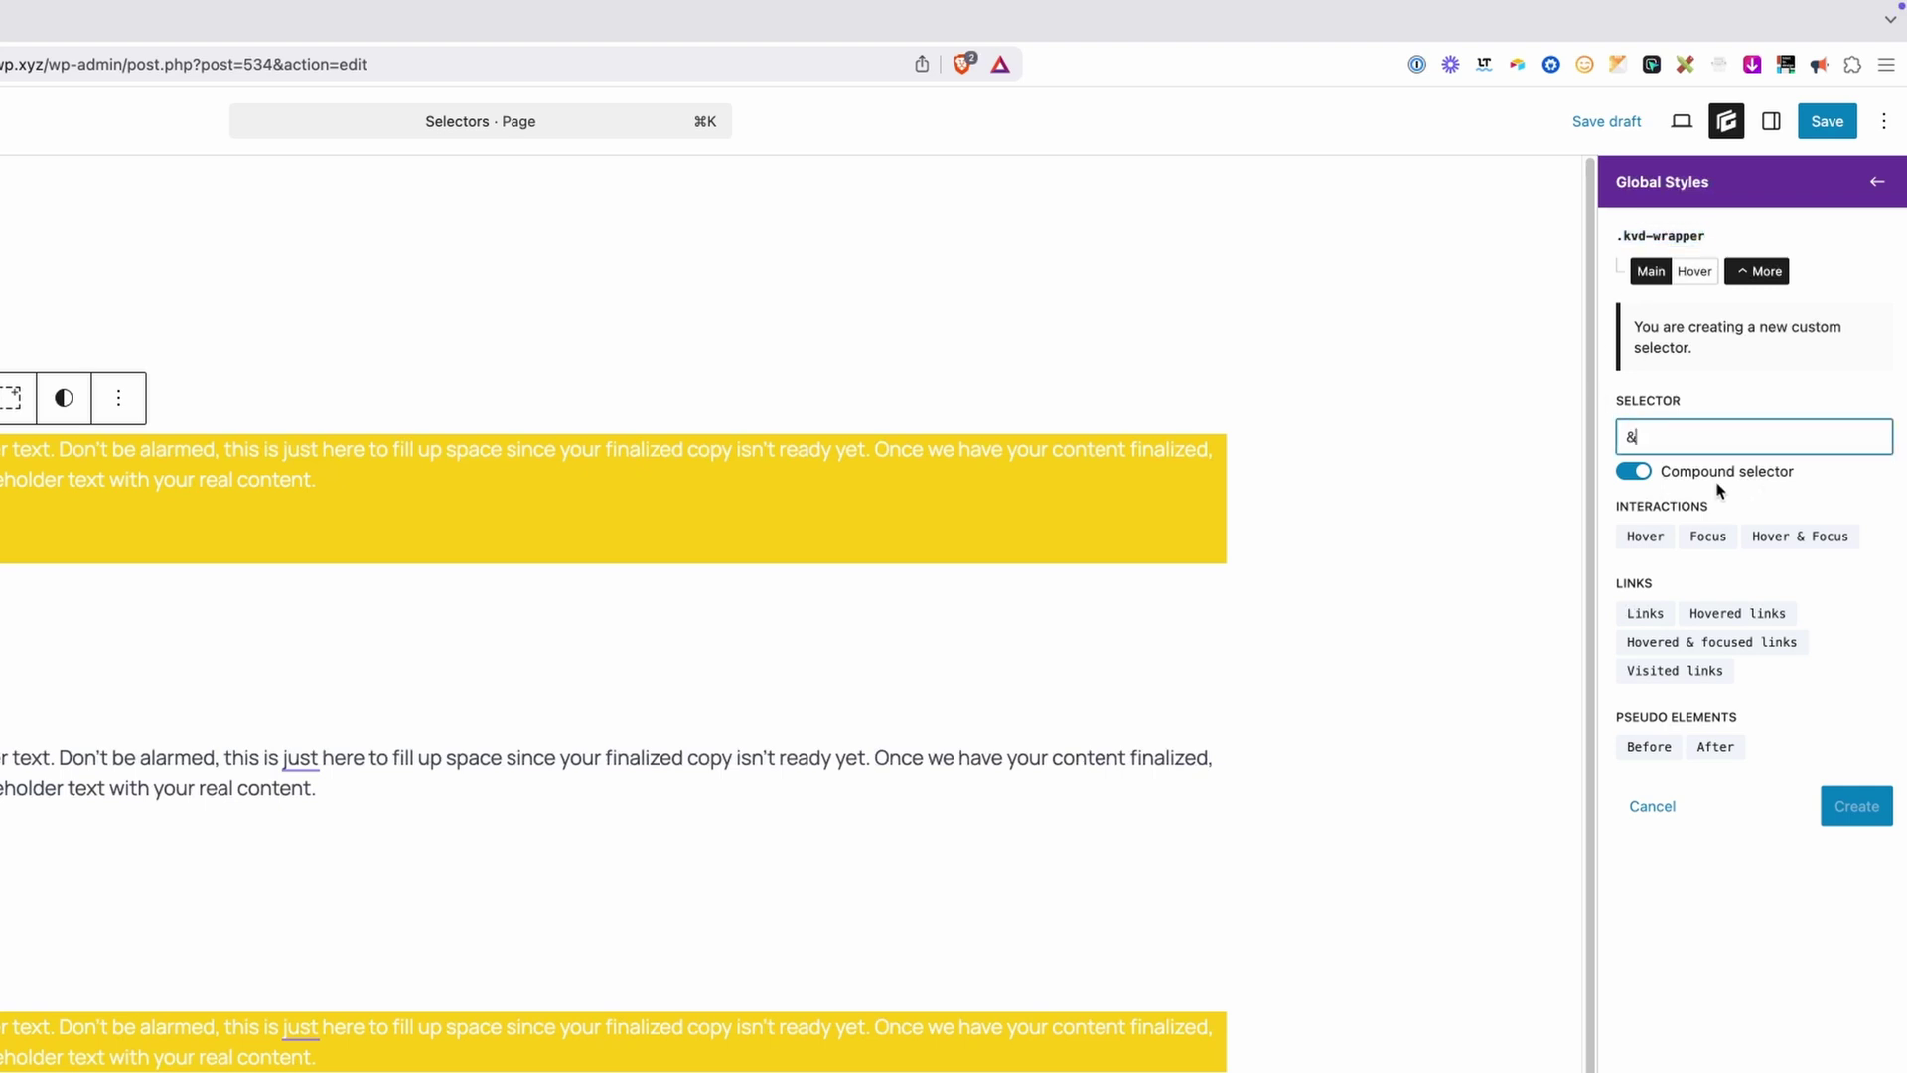
pyautogui.click(1634, 472)
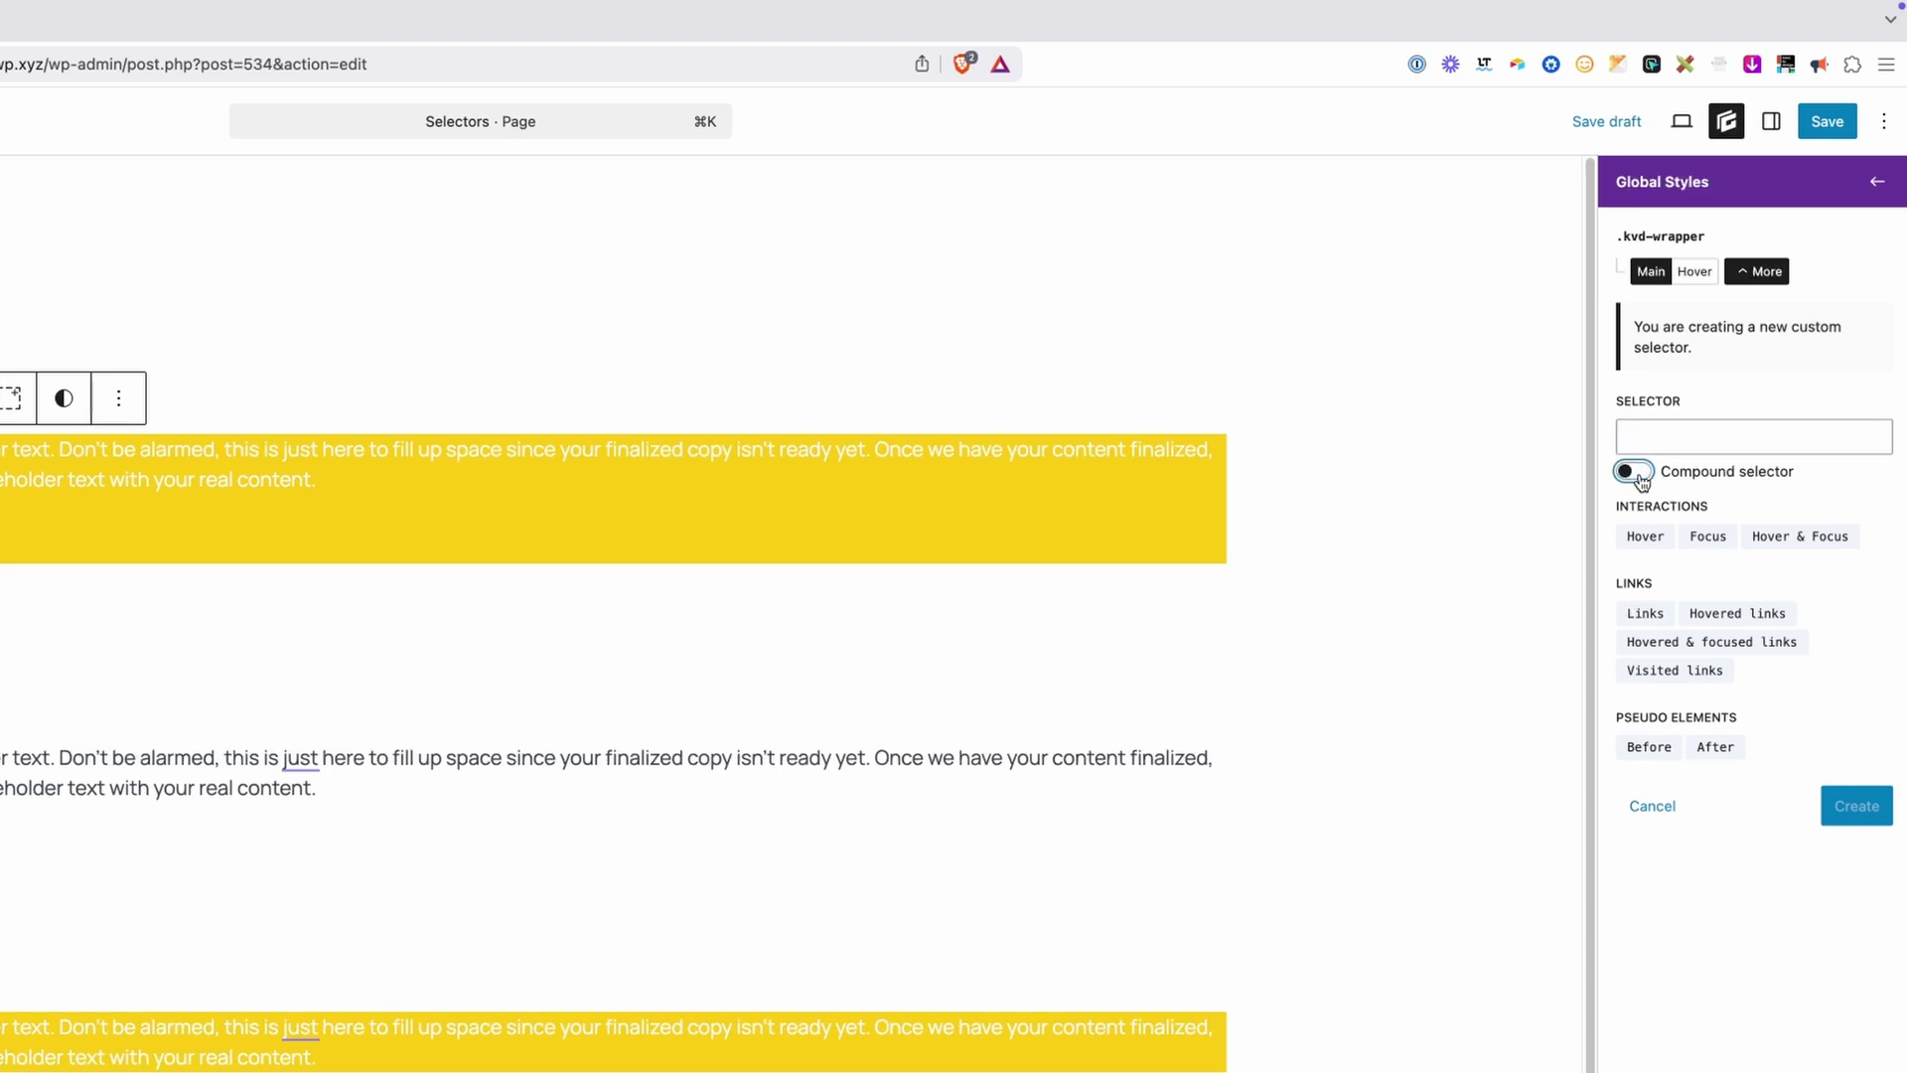